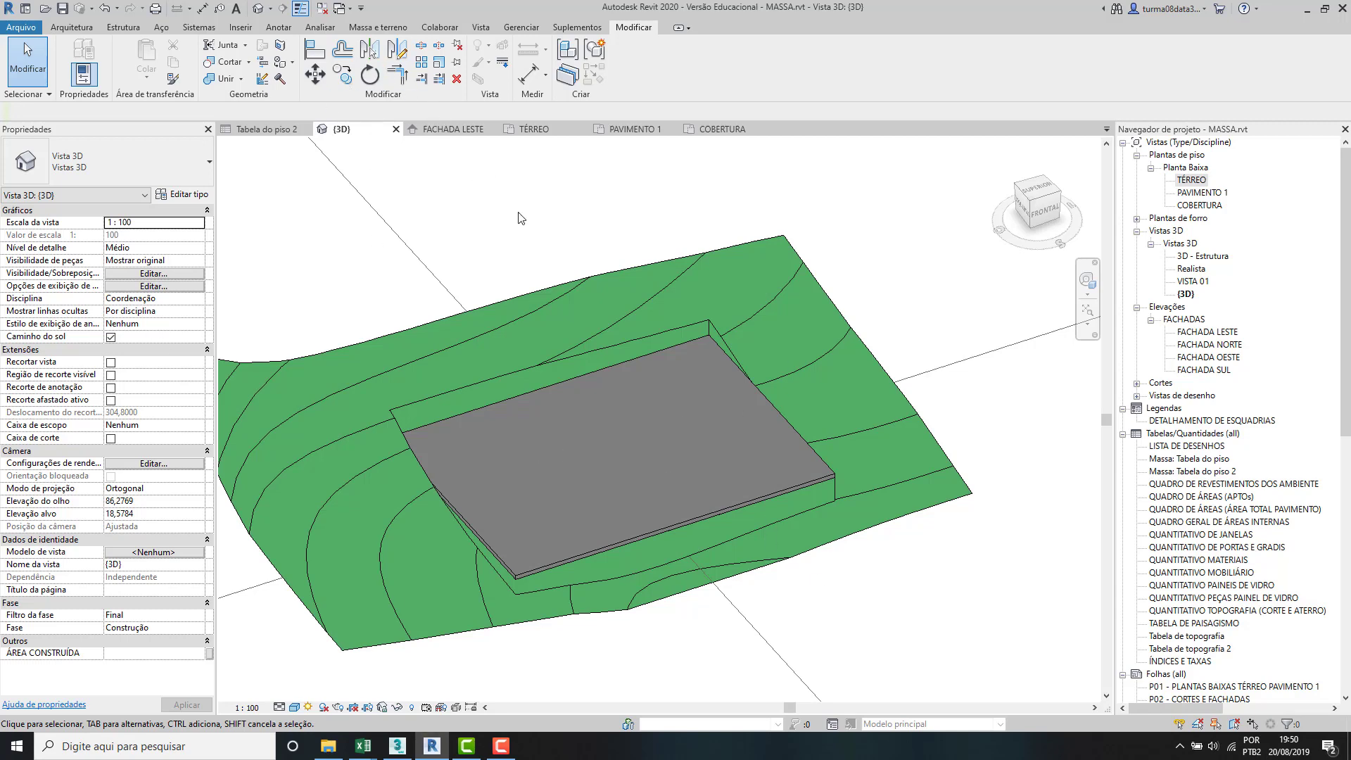
# Step: Start an in-place mass named Massa 1 and draw a rectangle on top of the gray building pad
pyautogui.click(392, 28)
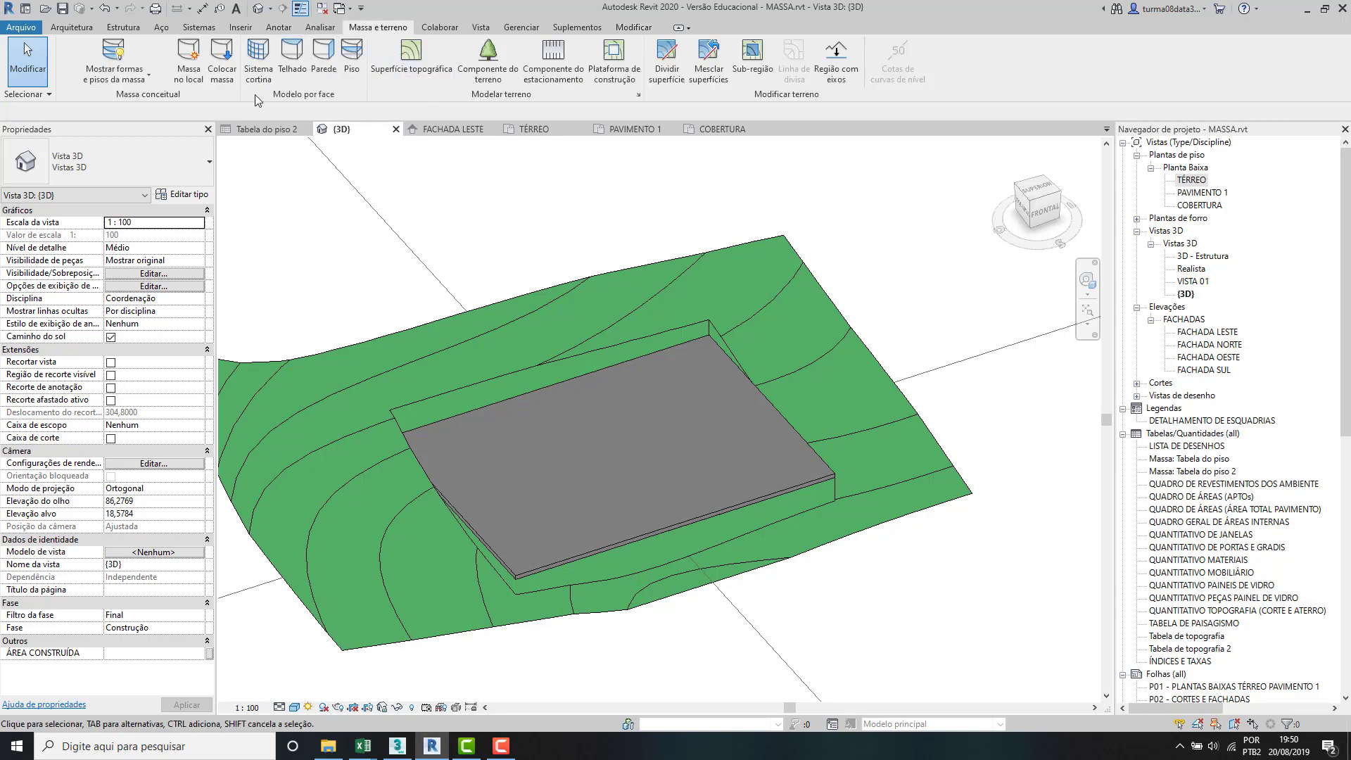
pyautogui.click(188, 57)
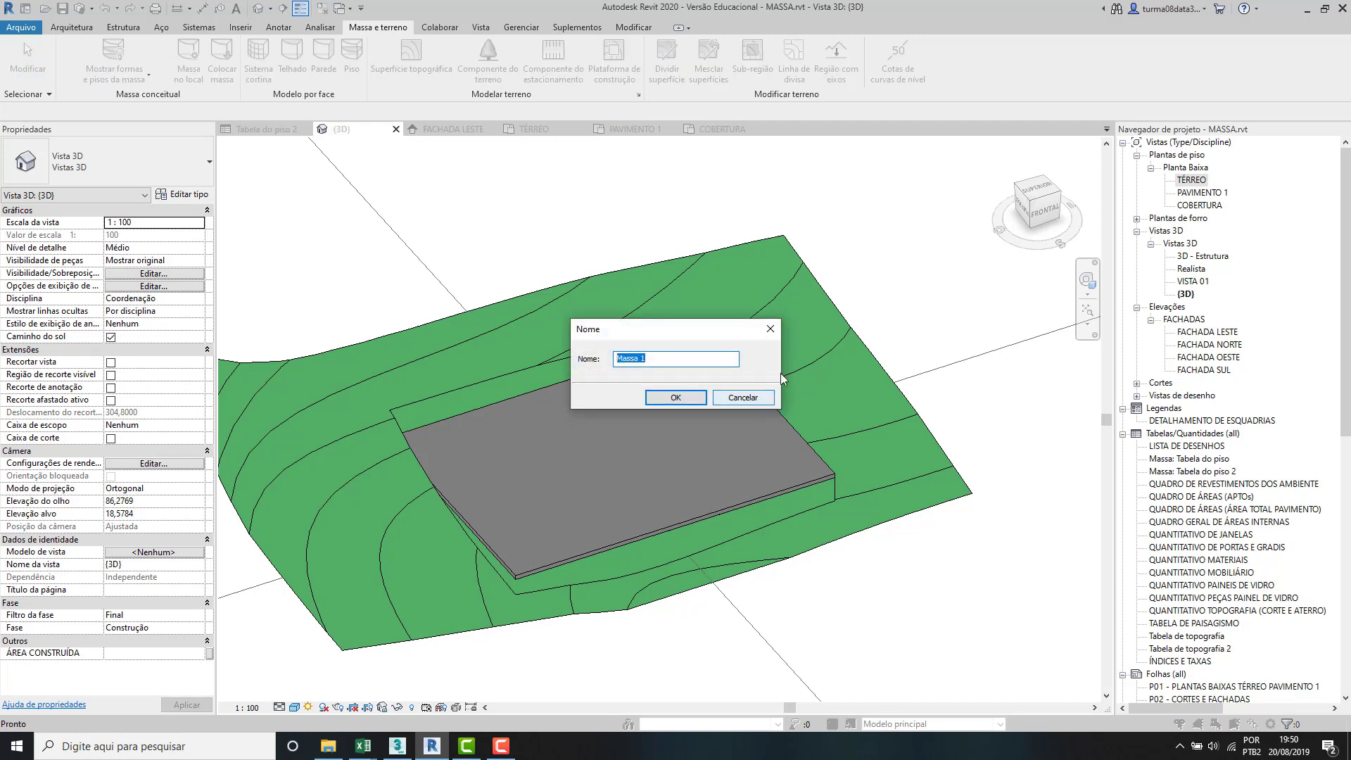
pyautogui.click(674, 397)
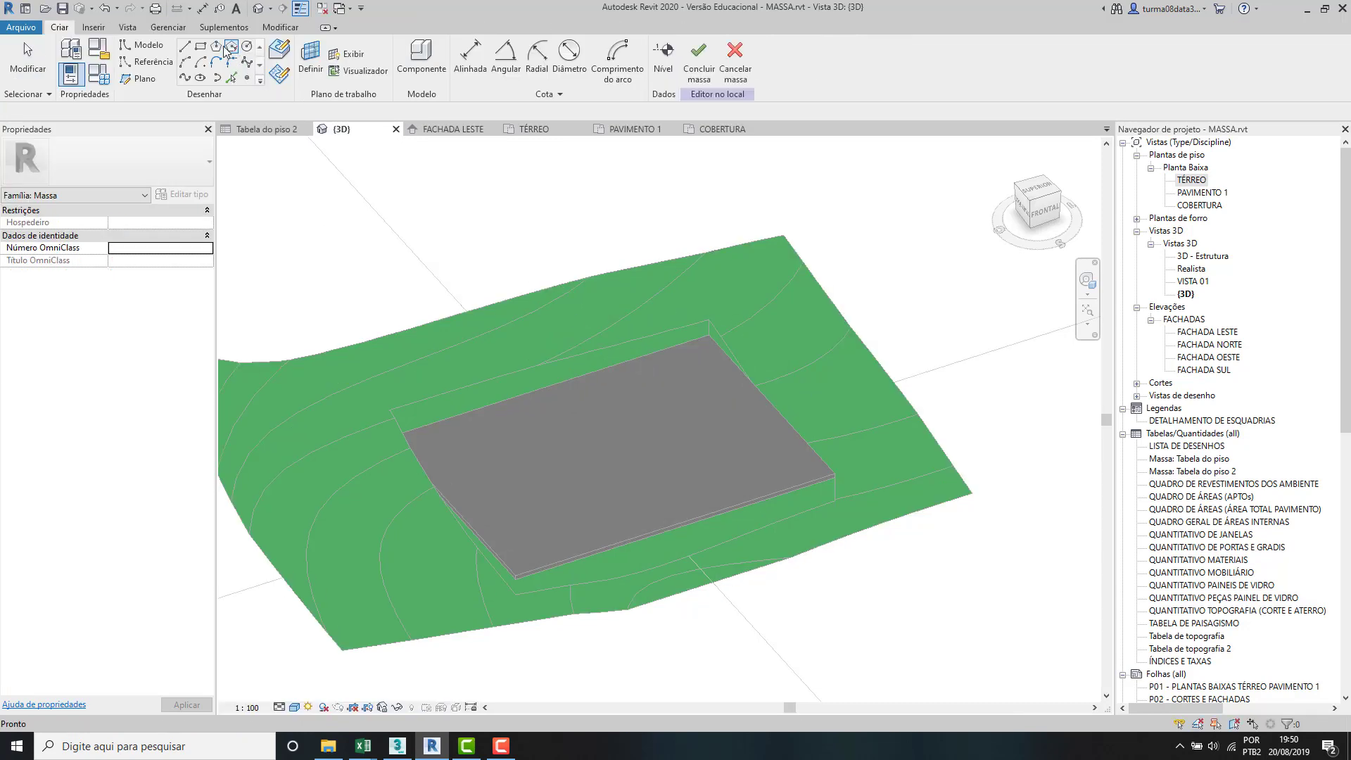
pyautogui.click(528, 415)
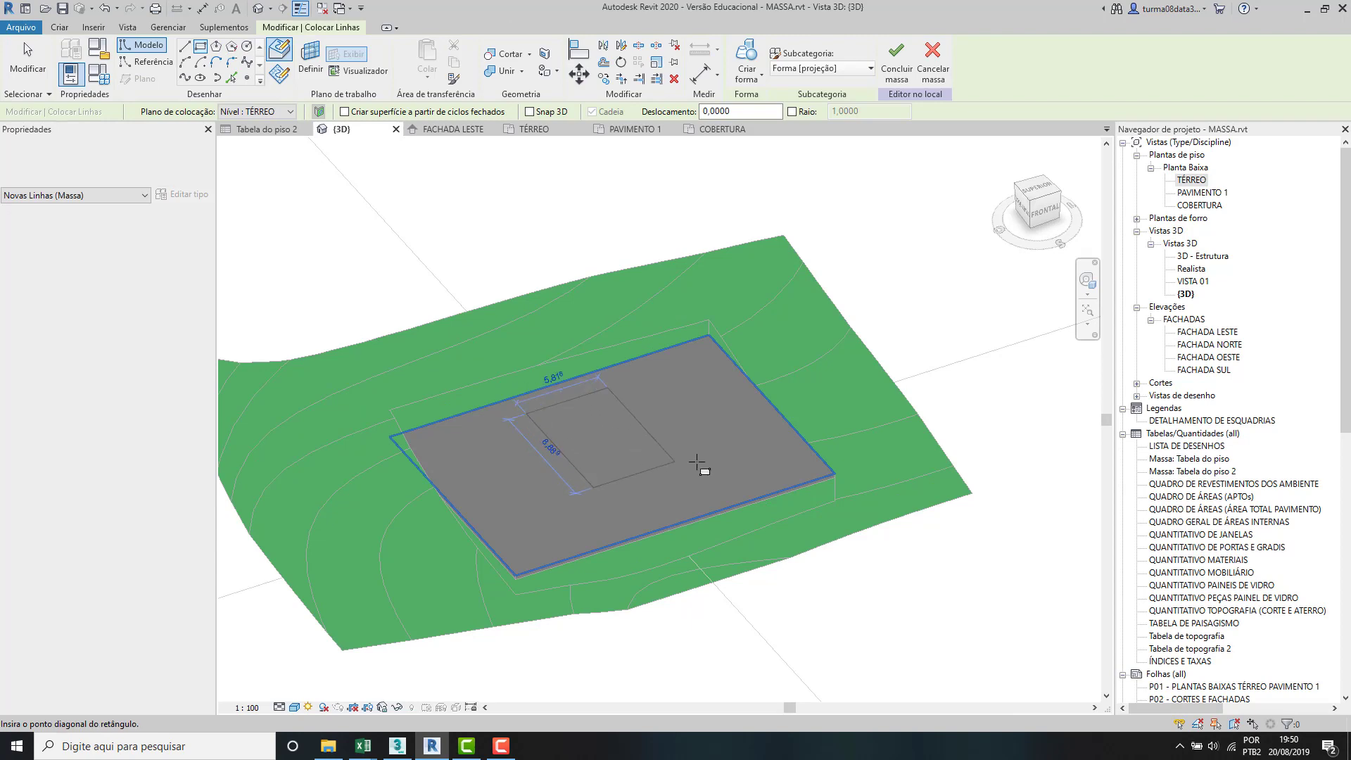
pyautogui.click(792, 462)
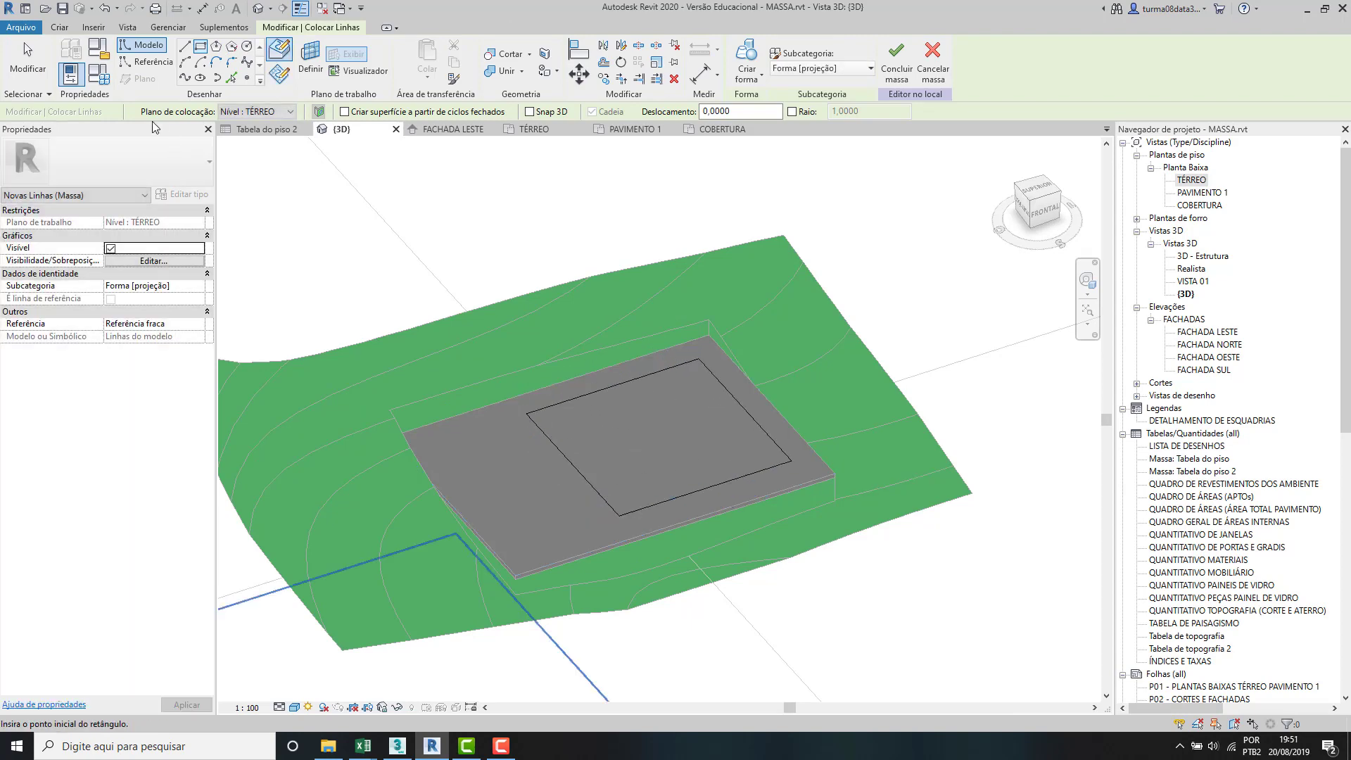
# Step: Select all four lines of the rectangle and create a solid form from them
pyautogui.click(28, 68)
pyautogui.press('Tab')
pyautogui.click(567, 401)
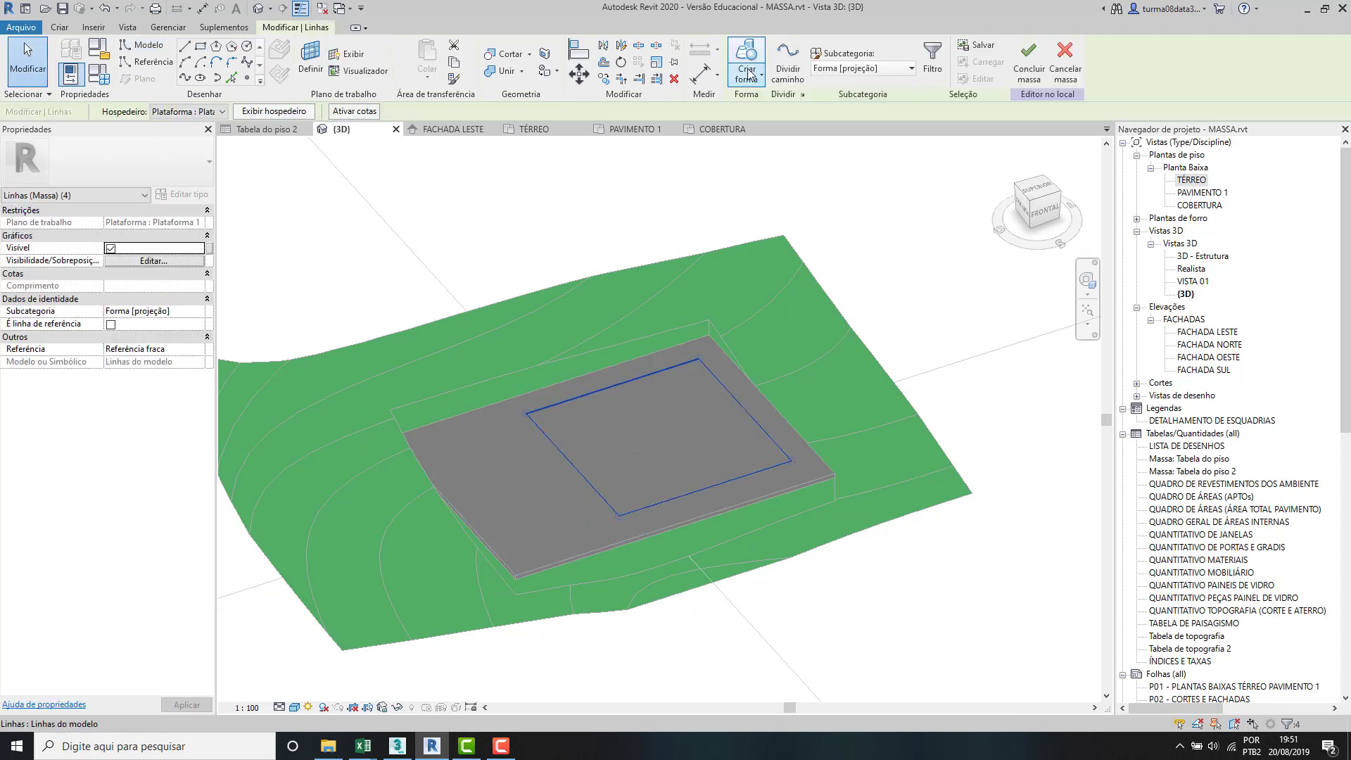
pyautogui.click(746, 74)
pyautogui.click(757, 105)
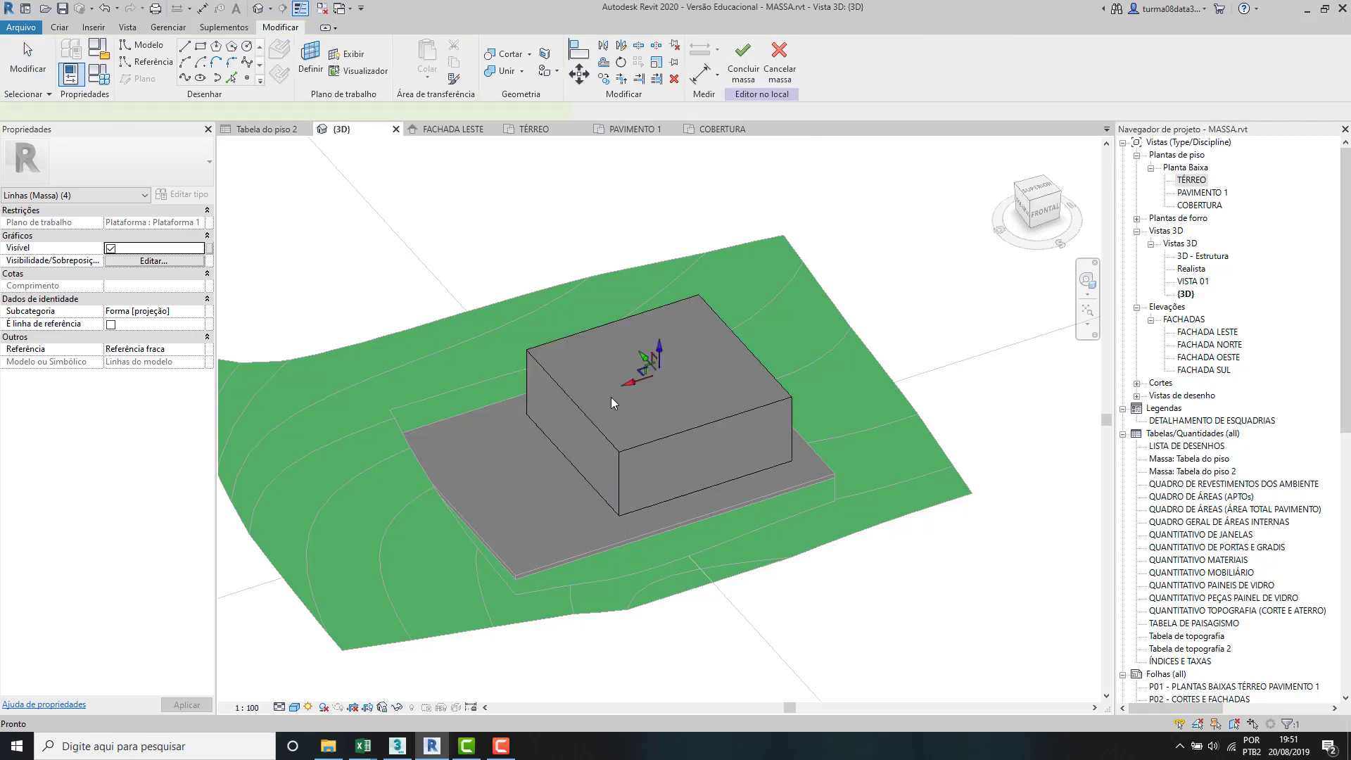
# Step: Increase the height of the solid box and finish the in-place mass
pyautogui.click(705, 322)
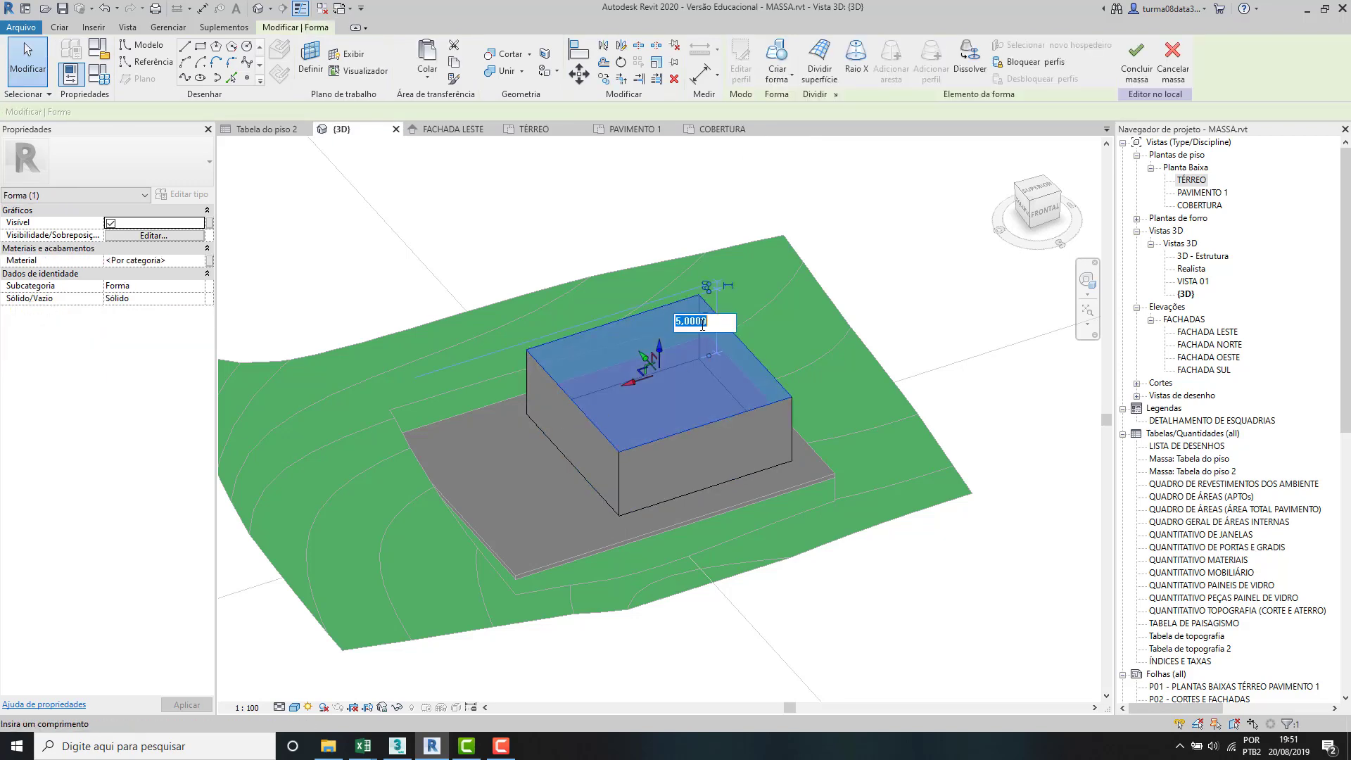
pyautogui.click(896, 270)
pyautogui.click(901, 264)
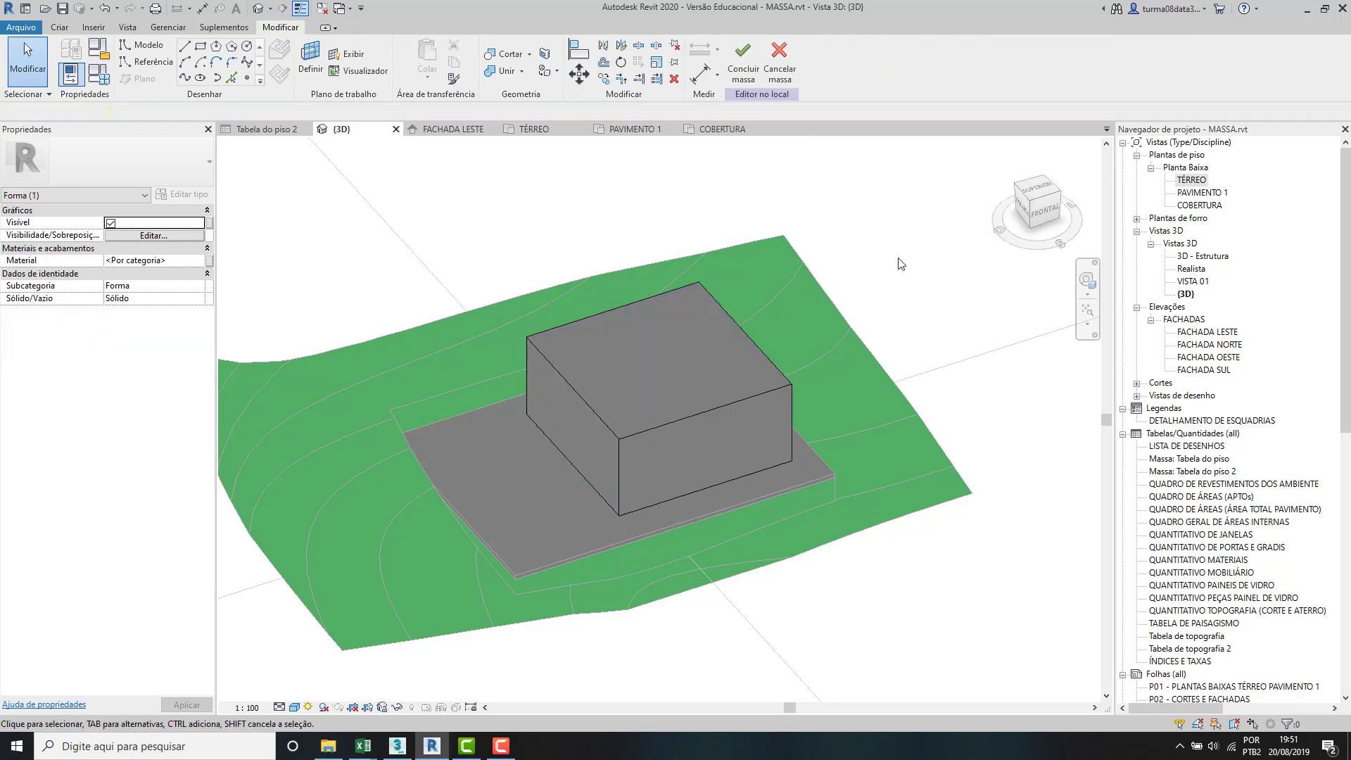
pyautogui.click(743, 60)
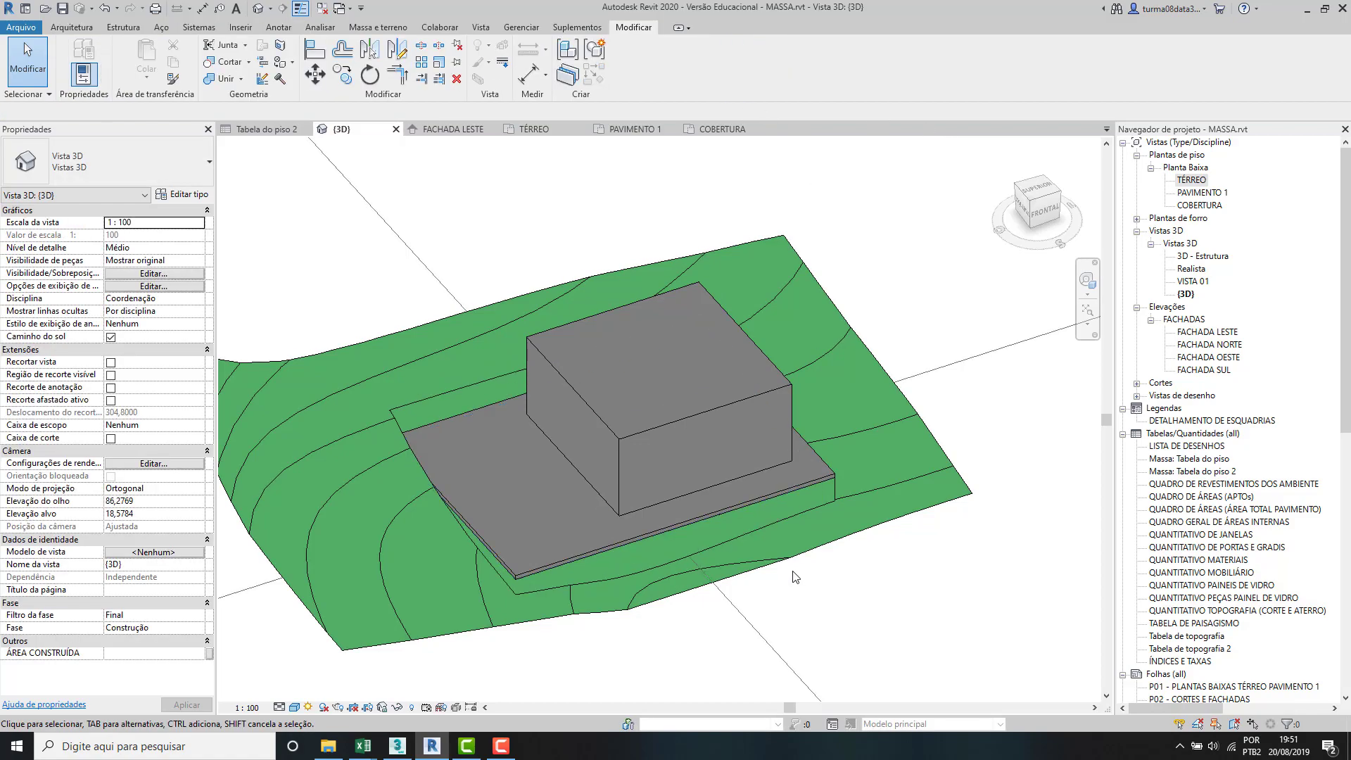
pyautogui.keyDown('shift'); pyautogui.moveTo(795, 577); pyautogui.dragTo(742, 568, button='middle'); pyautogui.keyUp('shift')
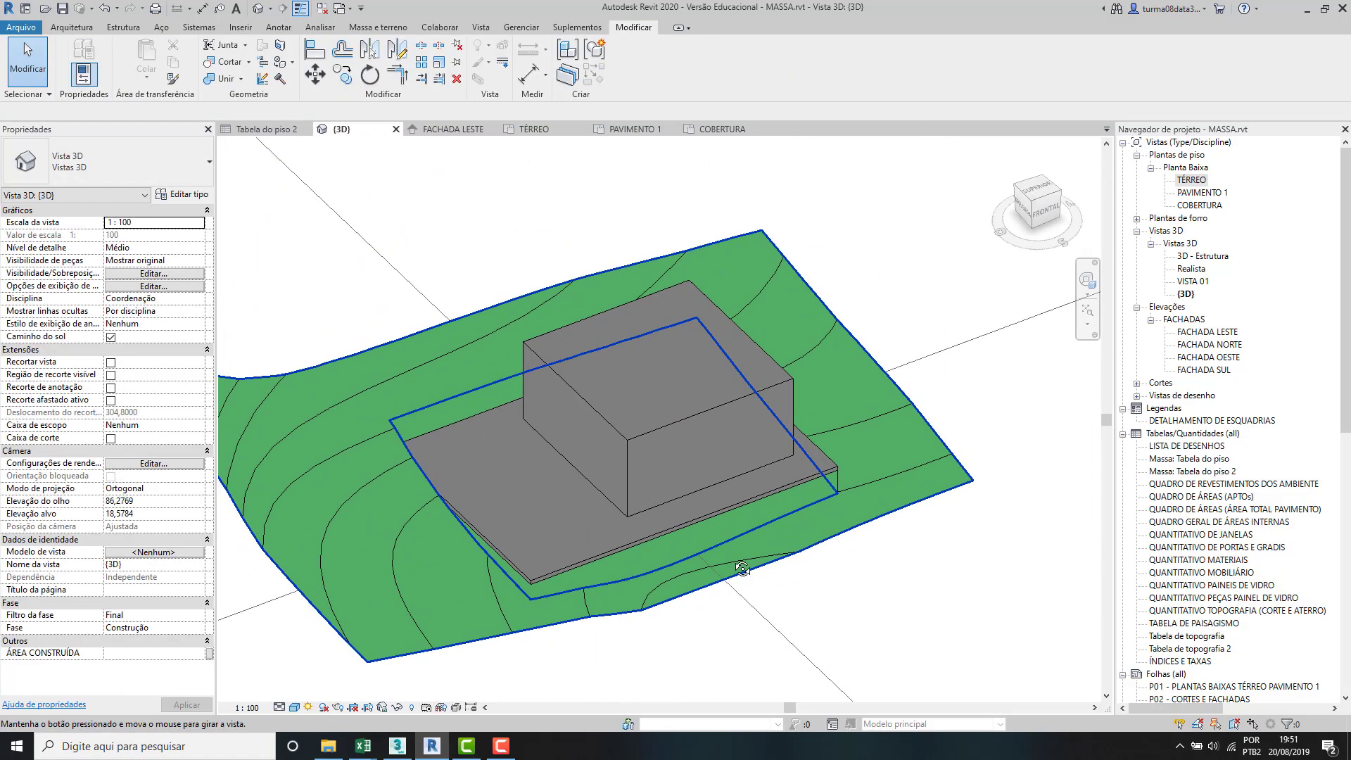
pyautogui.moveTo(864, 606)
pyautogui.keyDown('shift'); pyautogui.mouseDown(button='middle')
pyautogui.moveTo(844, 613)
pyautogui.moveTo(850, 600)
pyautogui.mouseUp(button='middle'); pyautogui.keyUp('shift')
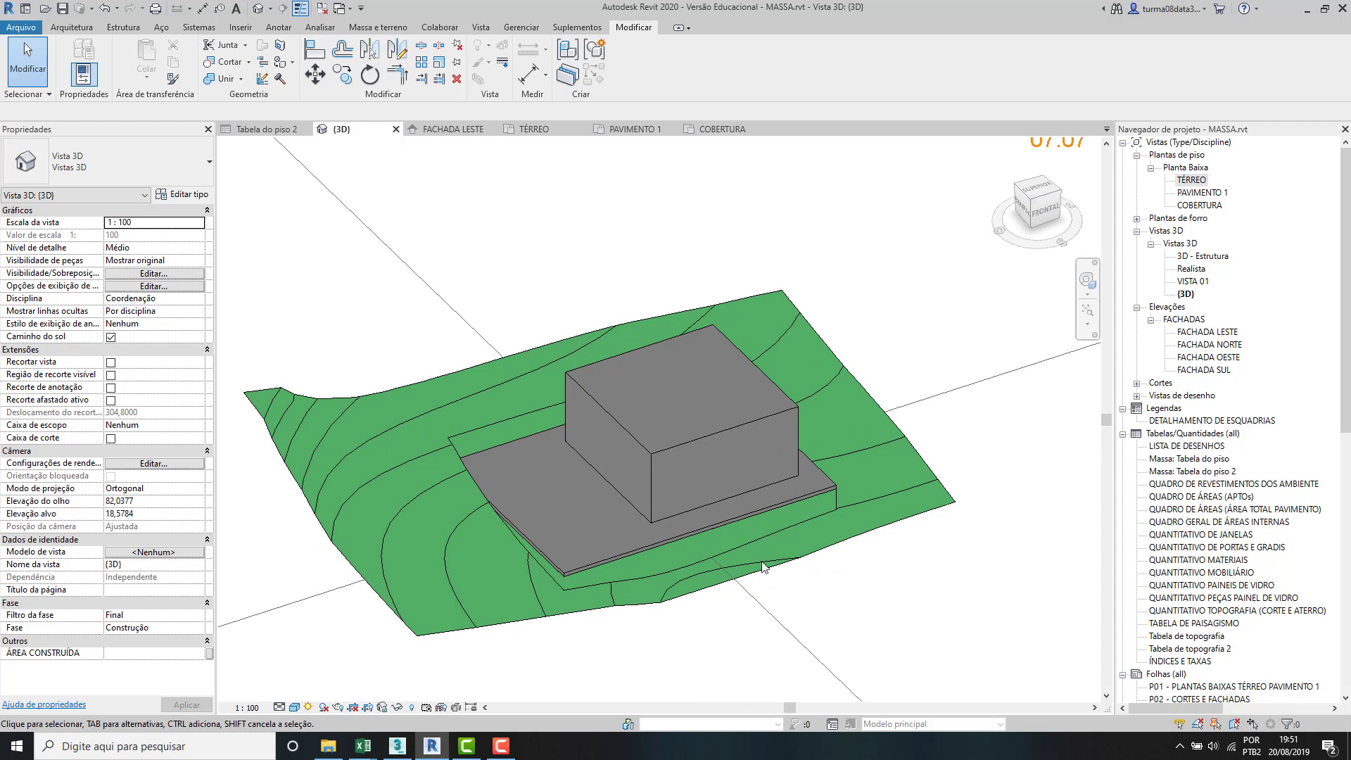
pyautogui.click(720, 438)
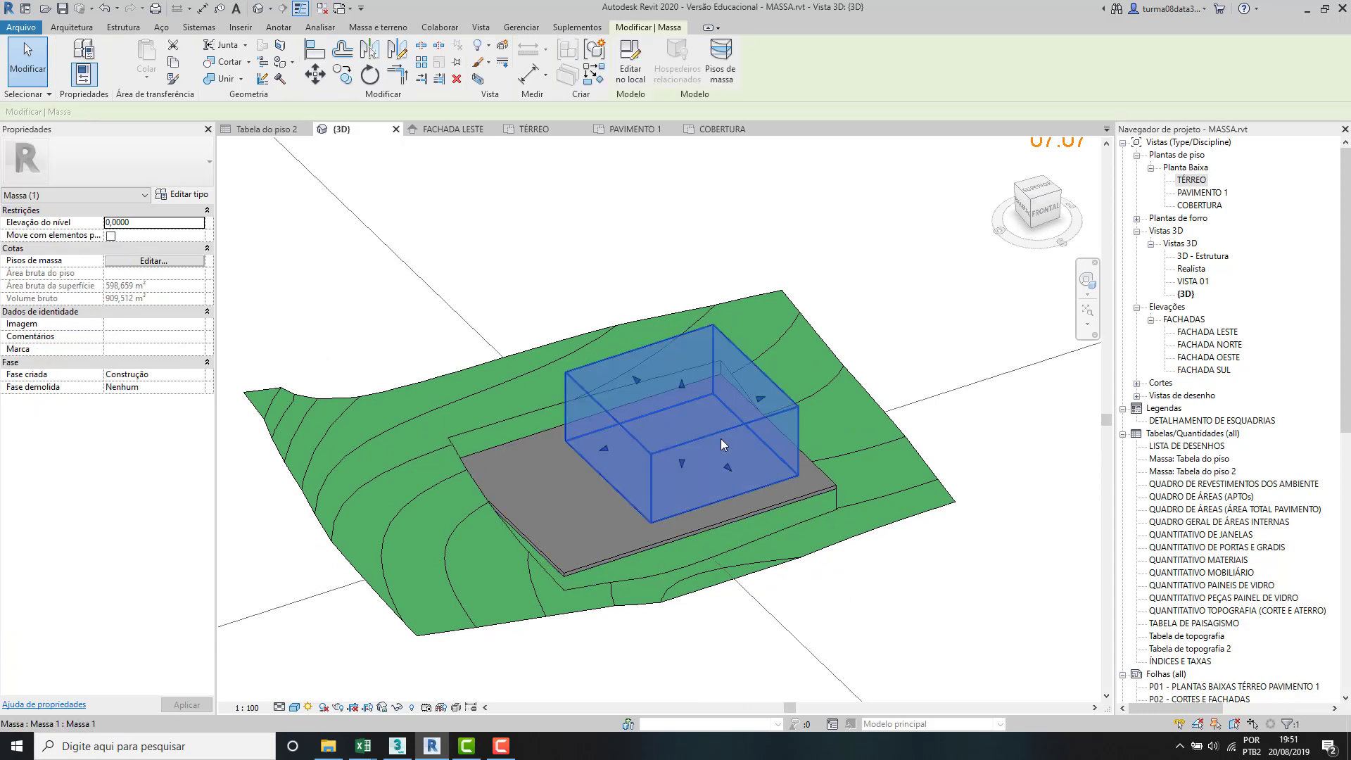
pyautogui.click(865, 282)
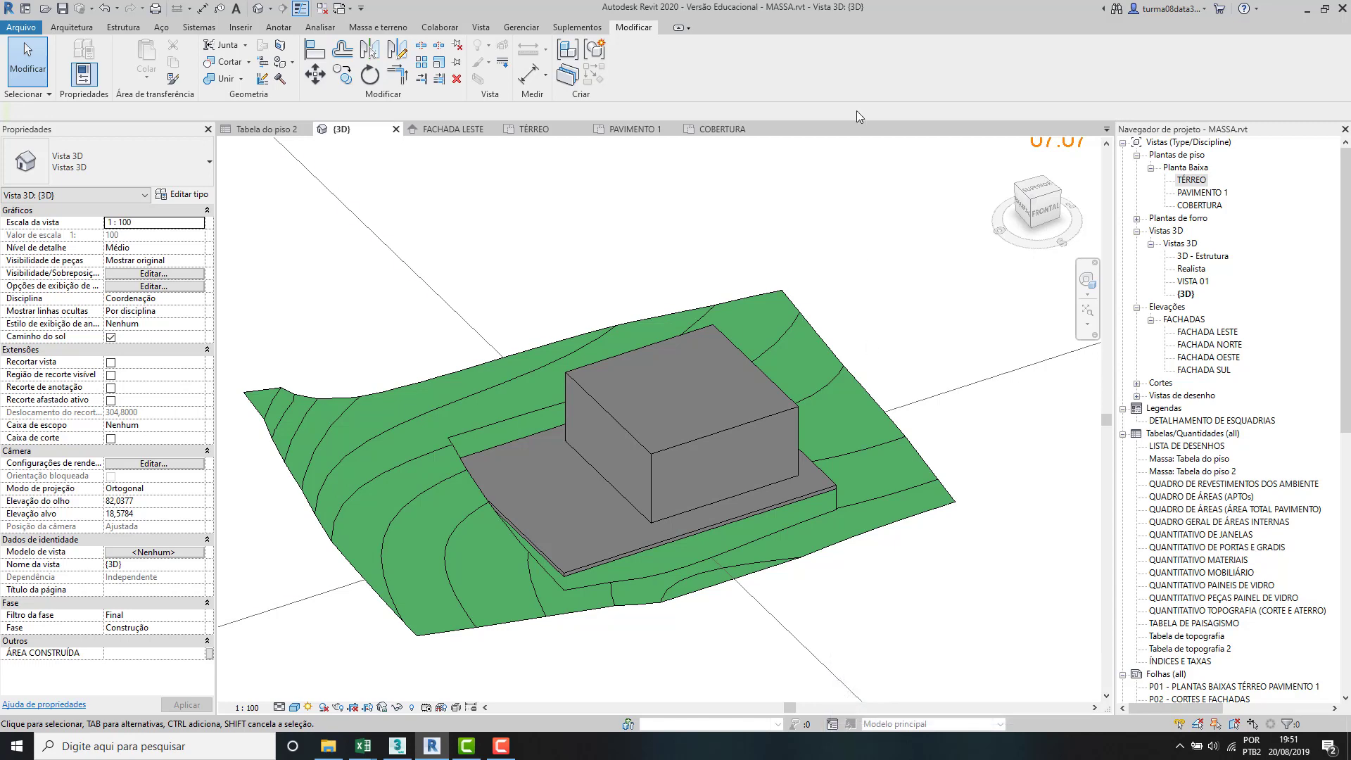
pyautogui.click(481, 29)
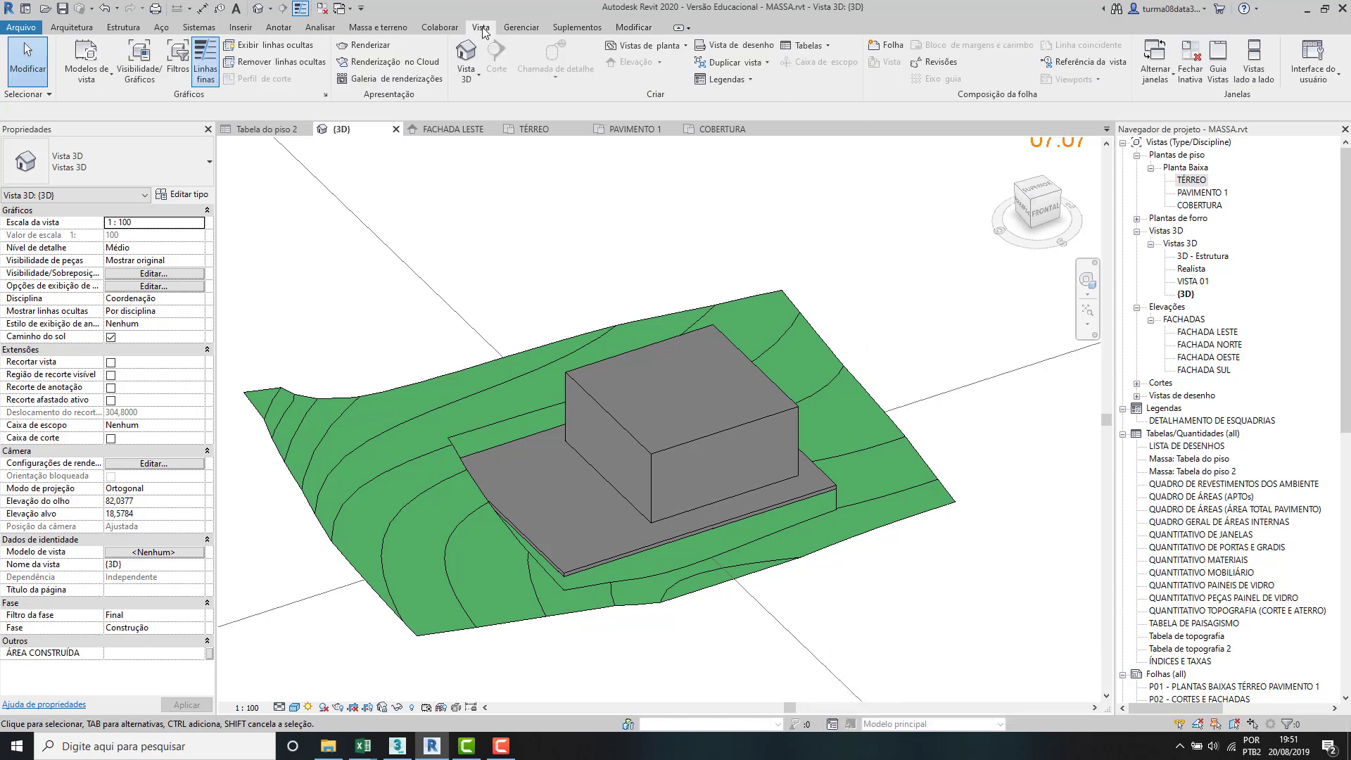
pyautogui.click(524, 29)
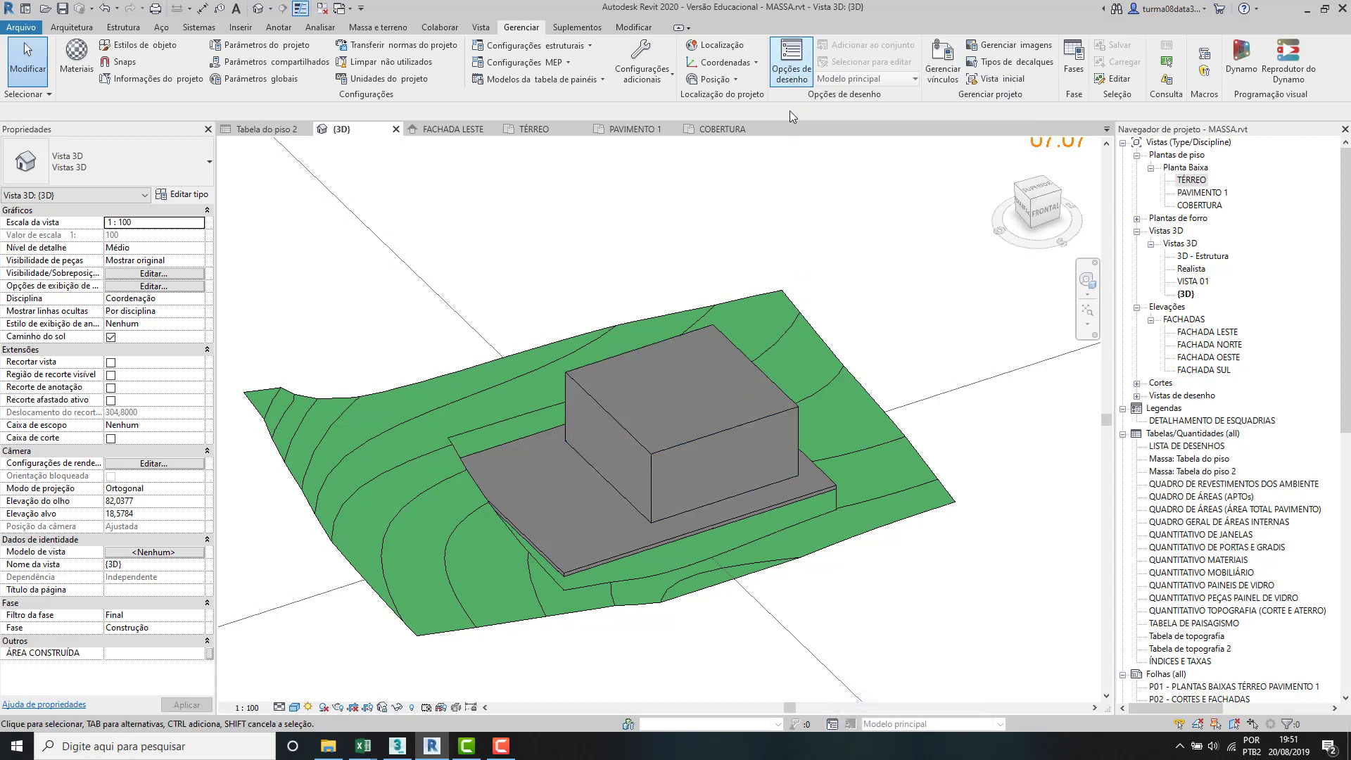
pyautogui.click(791, 70)
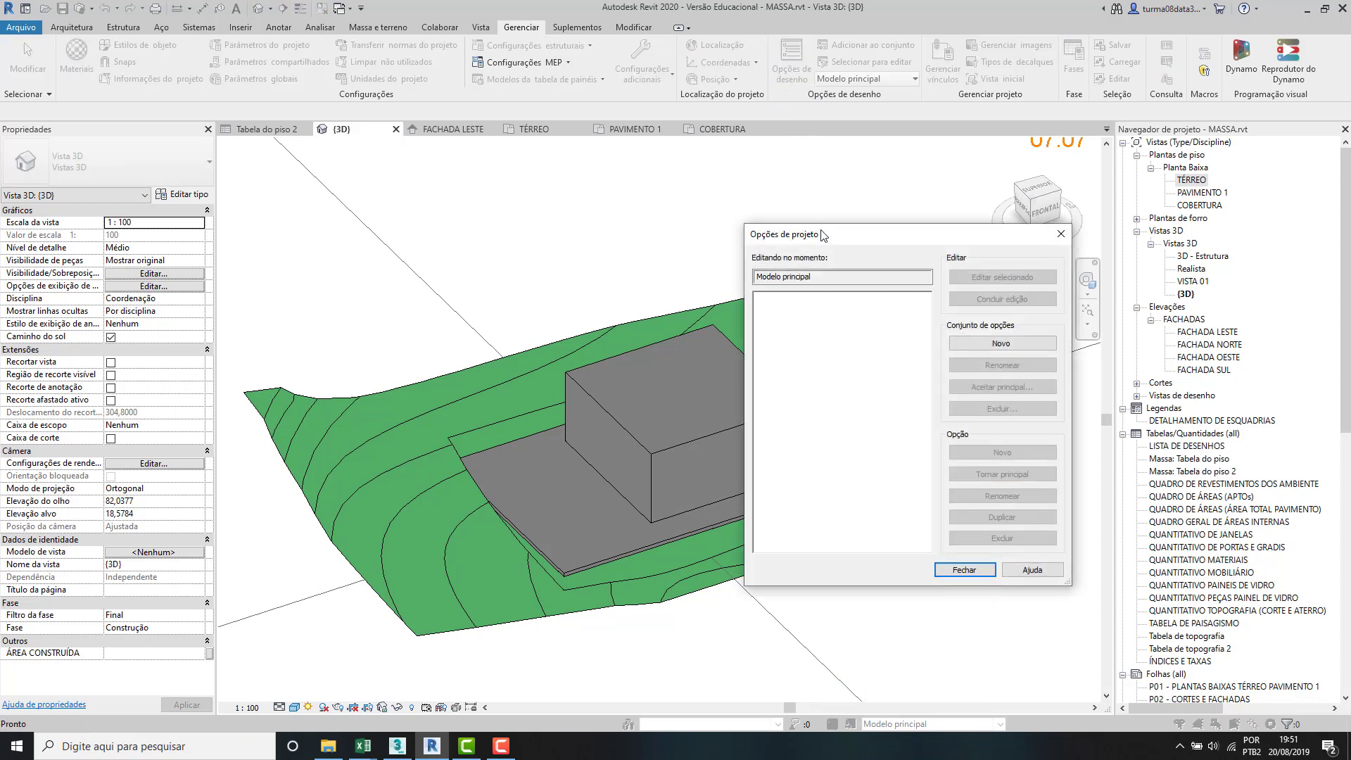
pyautogui.click(1056, 236)
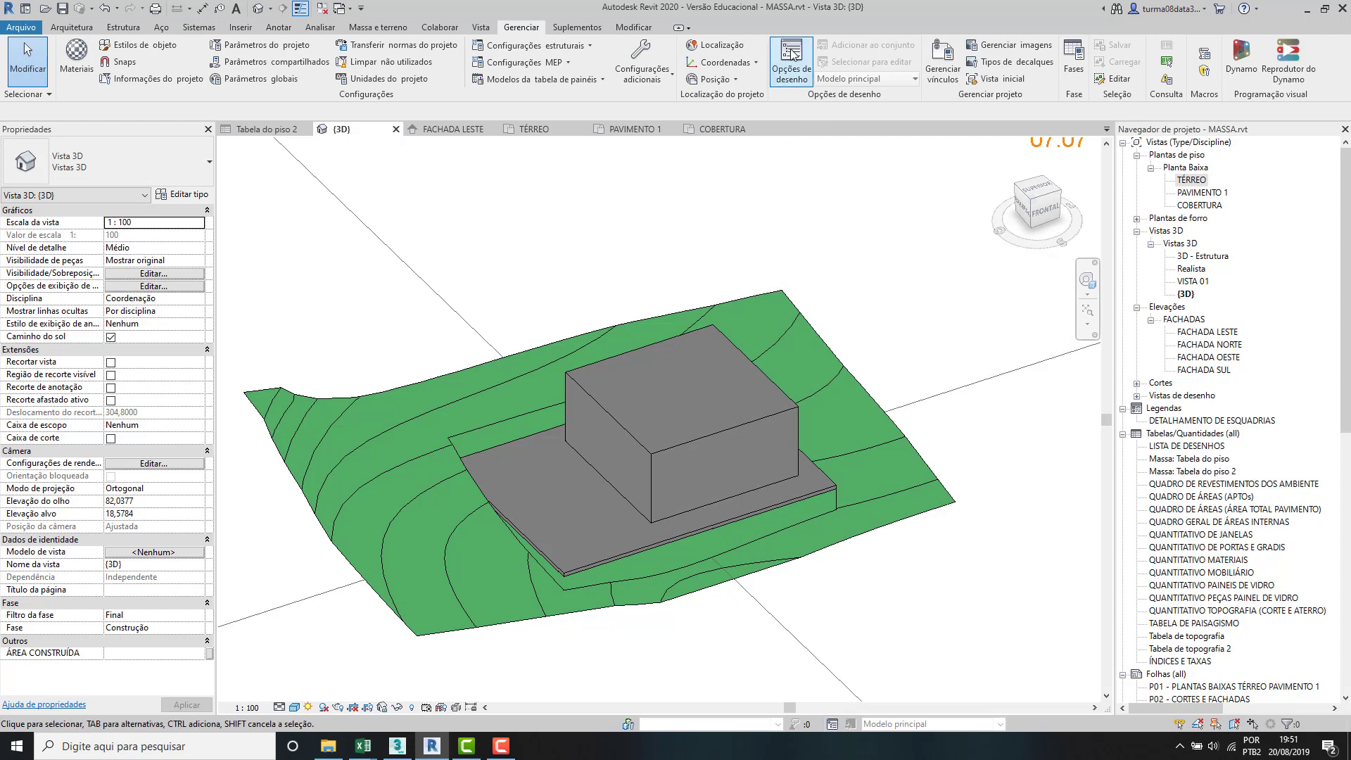
pyautogui.click(778, 69)
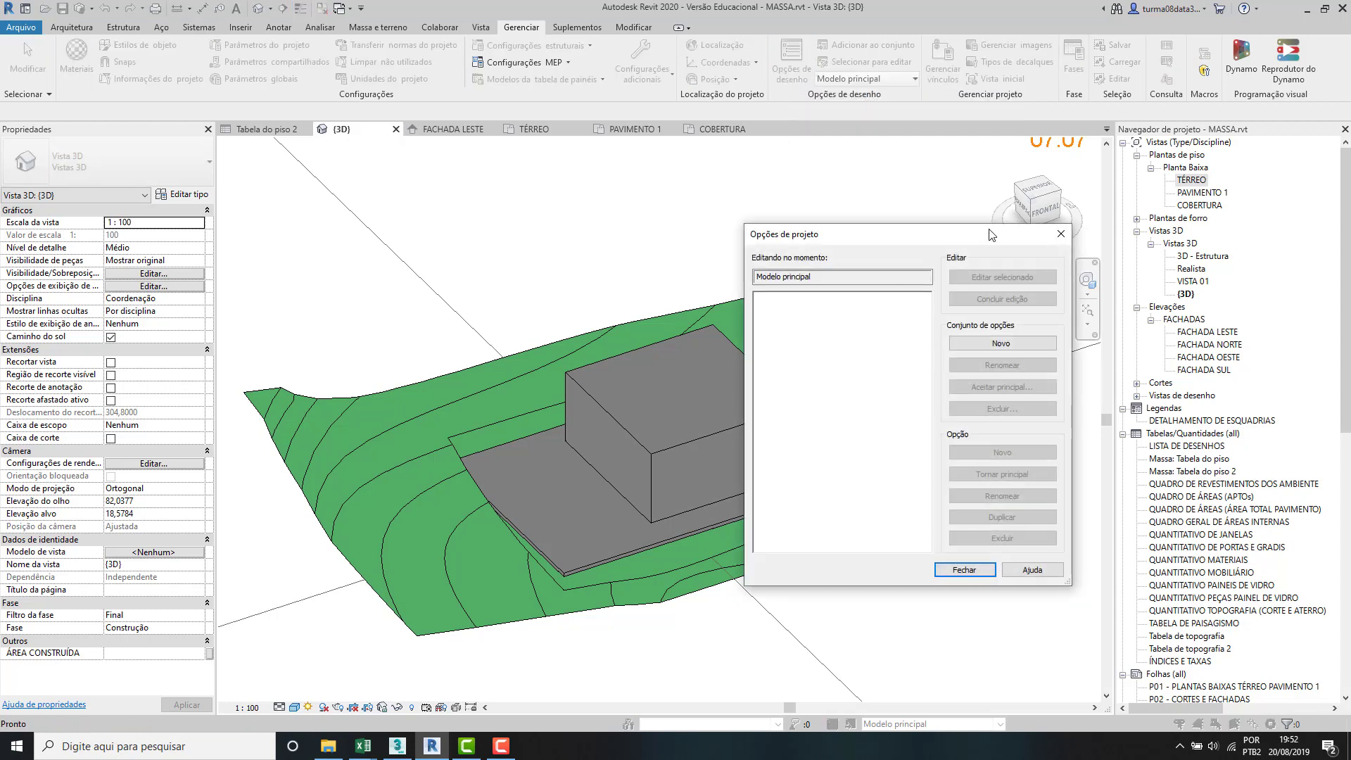
pyautogui.click(1061, 233)
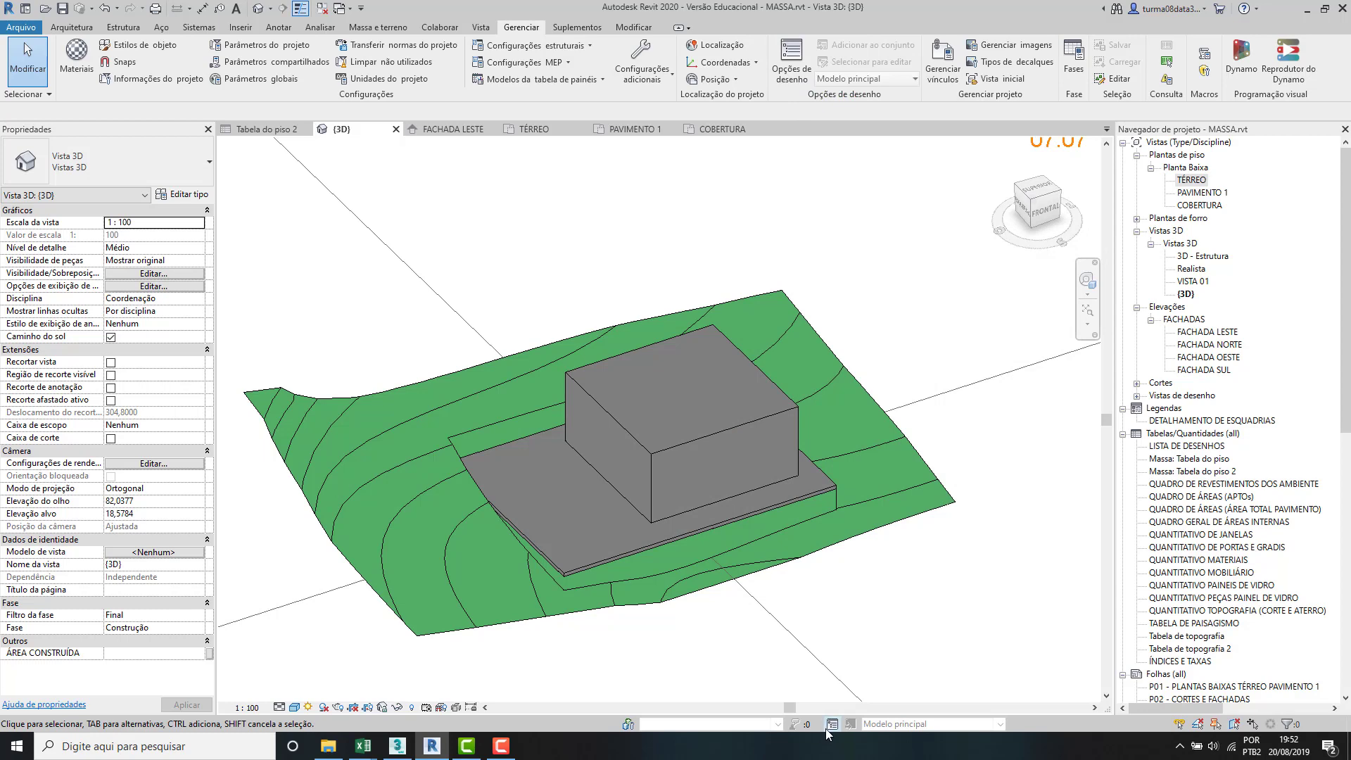
# Step: Open the design options and create a new option set
pyautogui.click(832, 723)
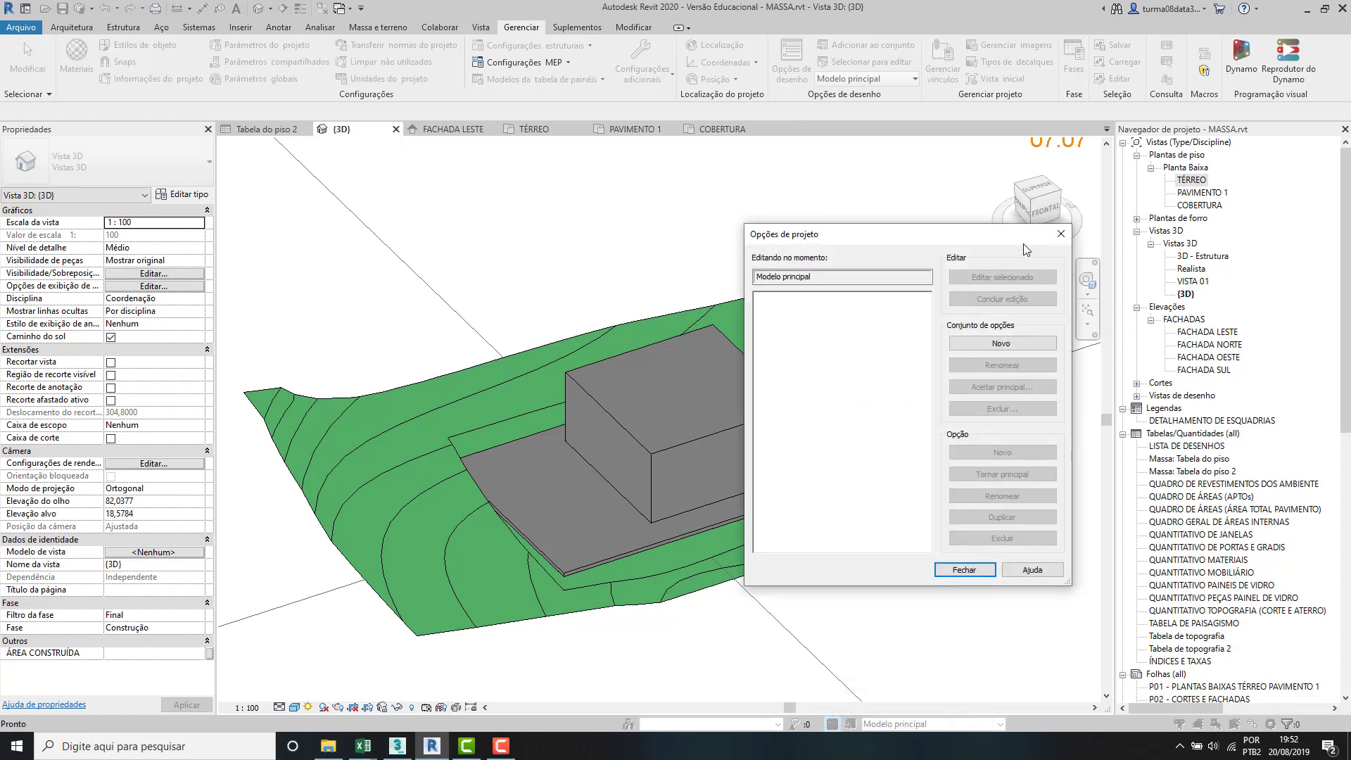
pyautogui.moveTo(997, 232); pyautogui.dragTo(454, 148)
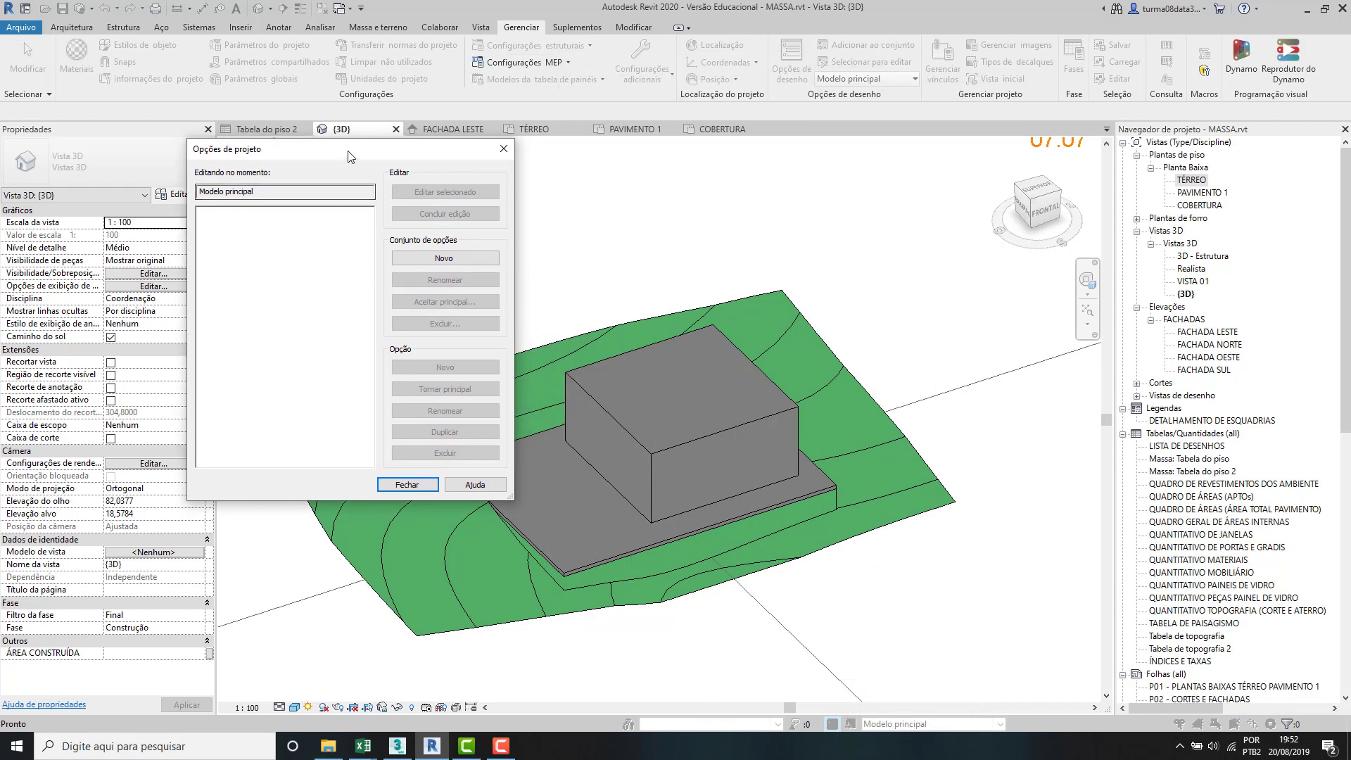
pyautogui.moveTo(348, 151); pyautogui.dragTo(366, 223)
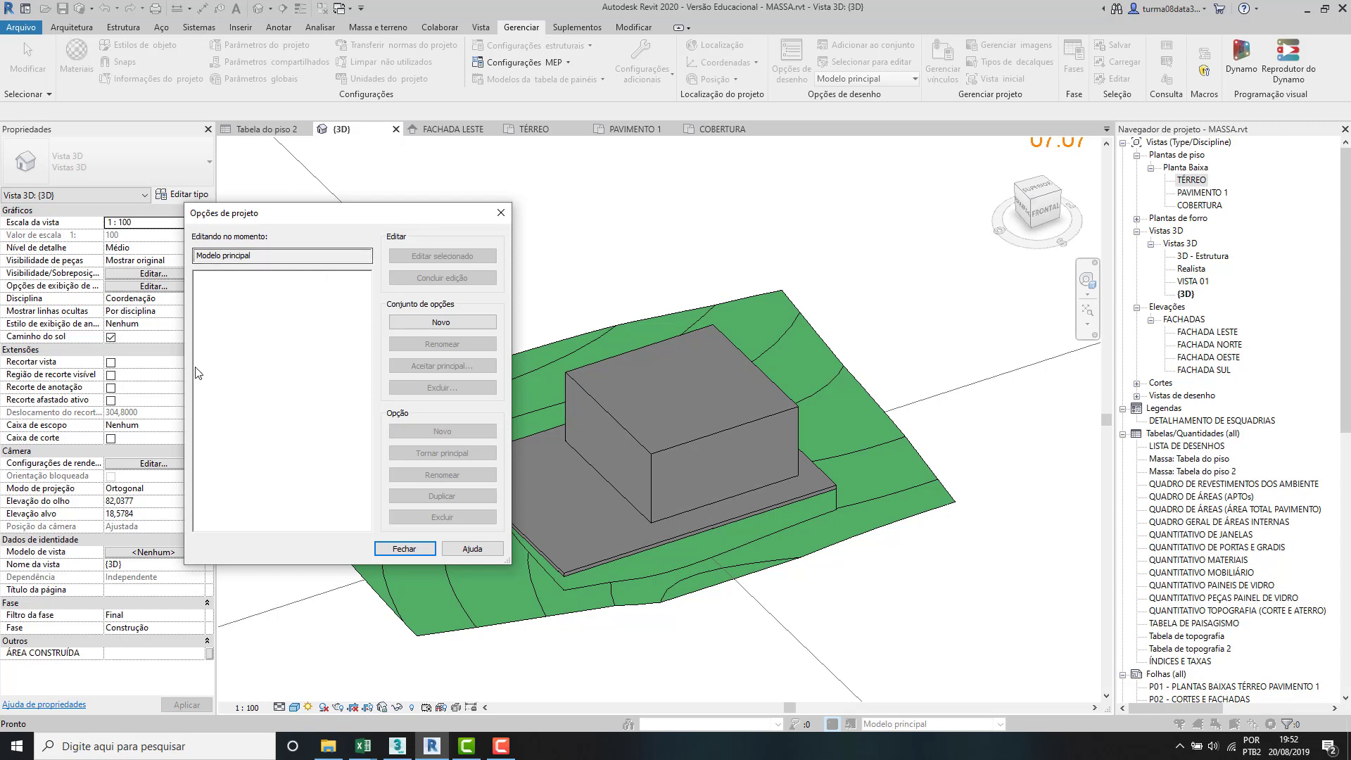
pyautogui.click(441, 322)
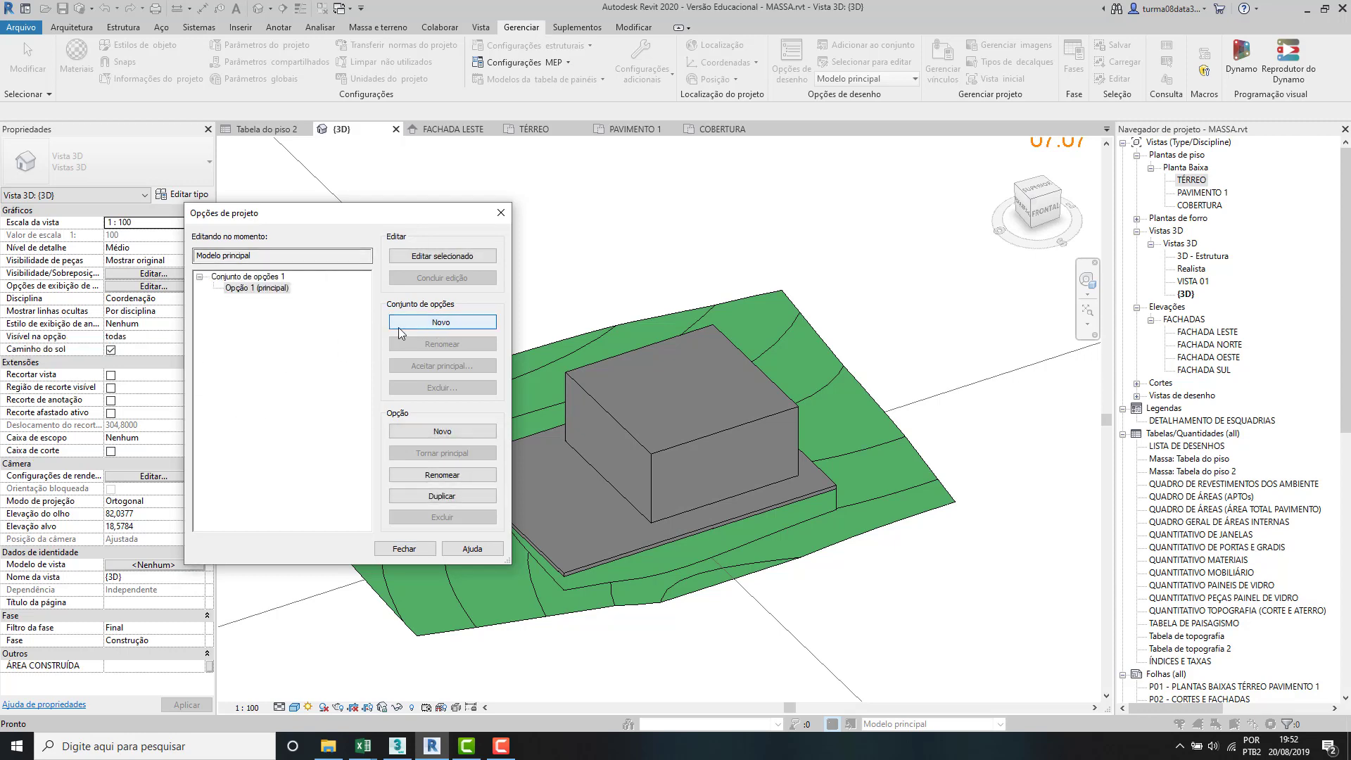
# Step: Add two more options, Opção 2 and Opção 3, to the option set Conjunto de opções 1
pyautogui.click(229, 278)
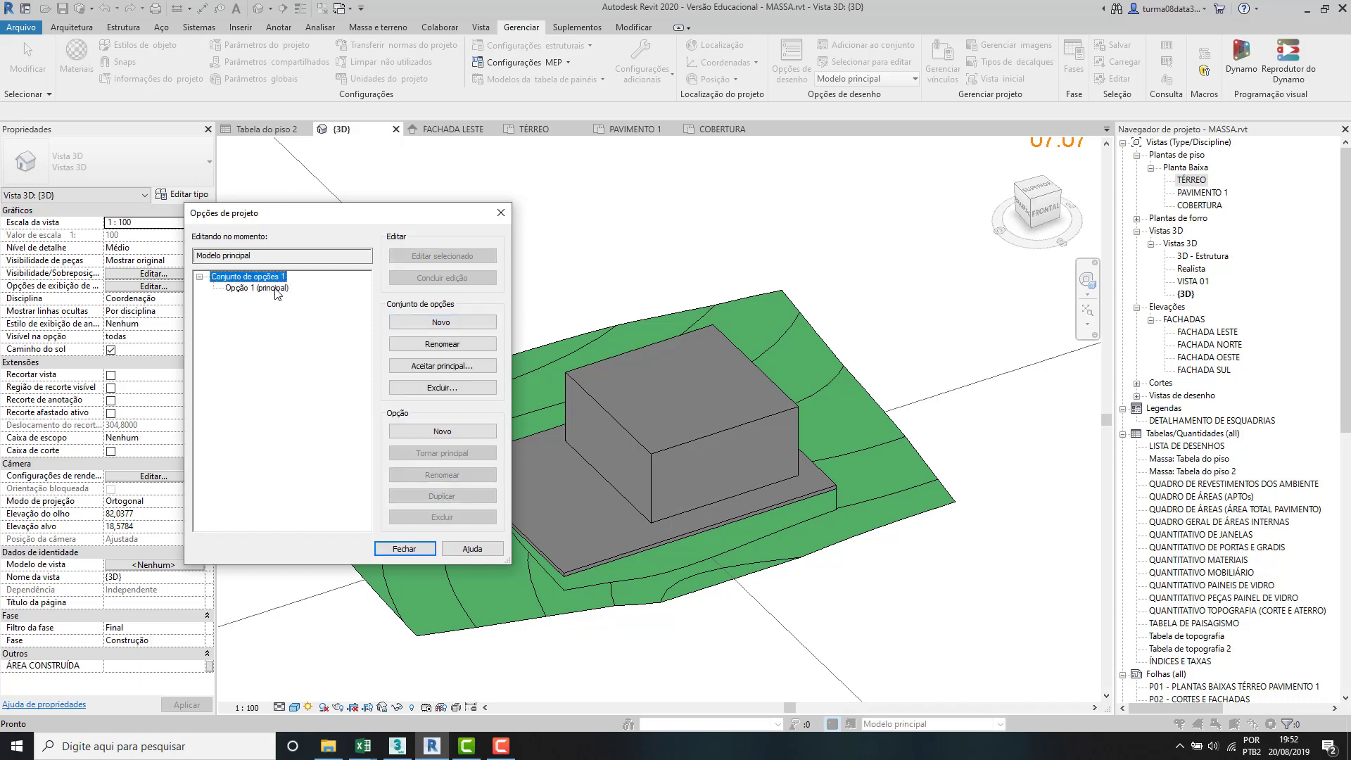
pyautogui.click(271, 288)
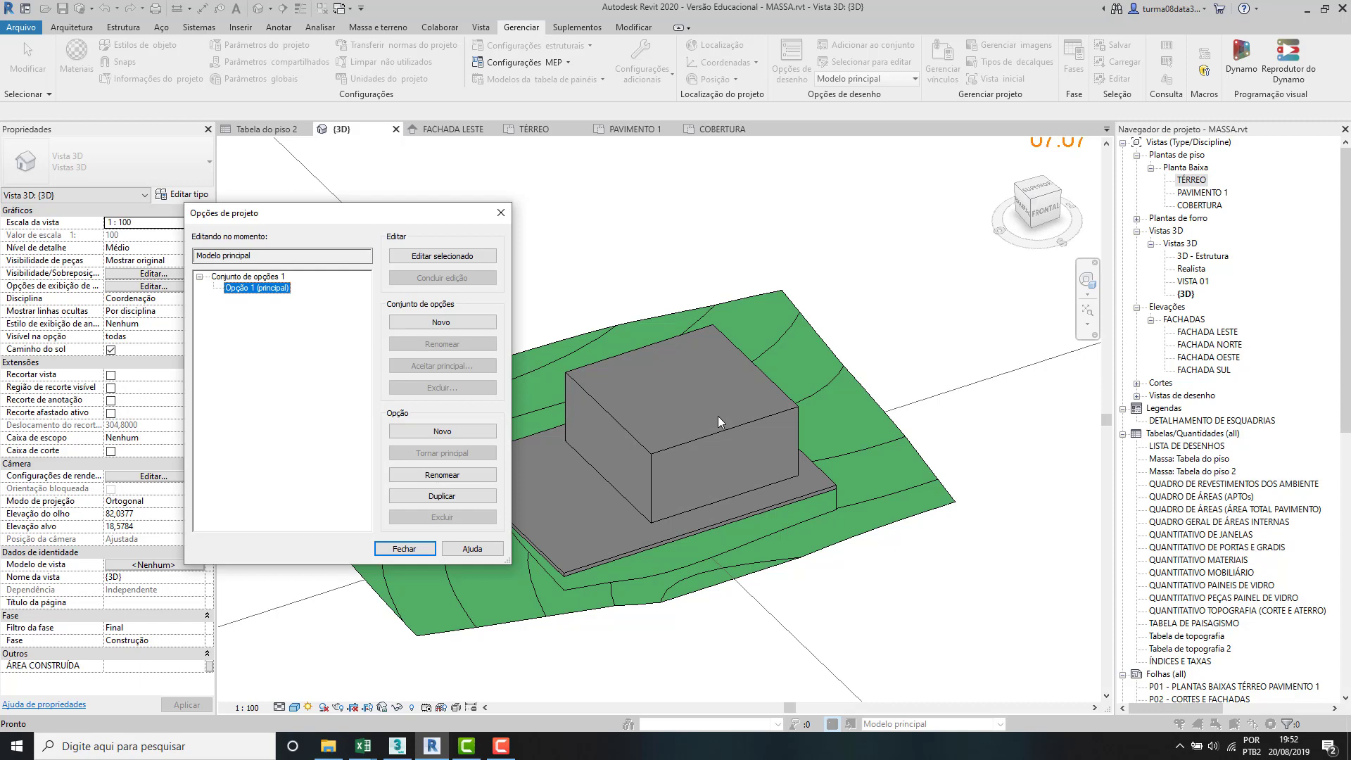
pyautogui.click(266, 278)
pyautogui.click(266, 289)
pyautogui.click(444, 432)
pyautogui.click(445, 433)
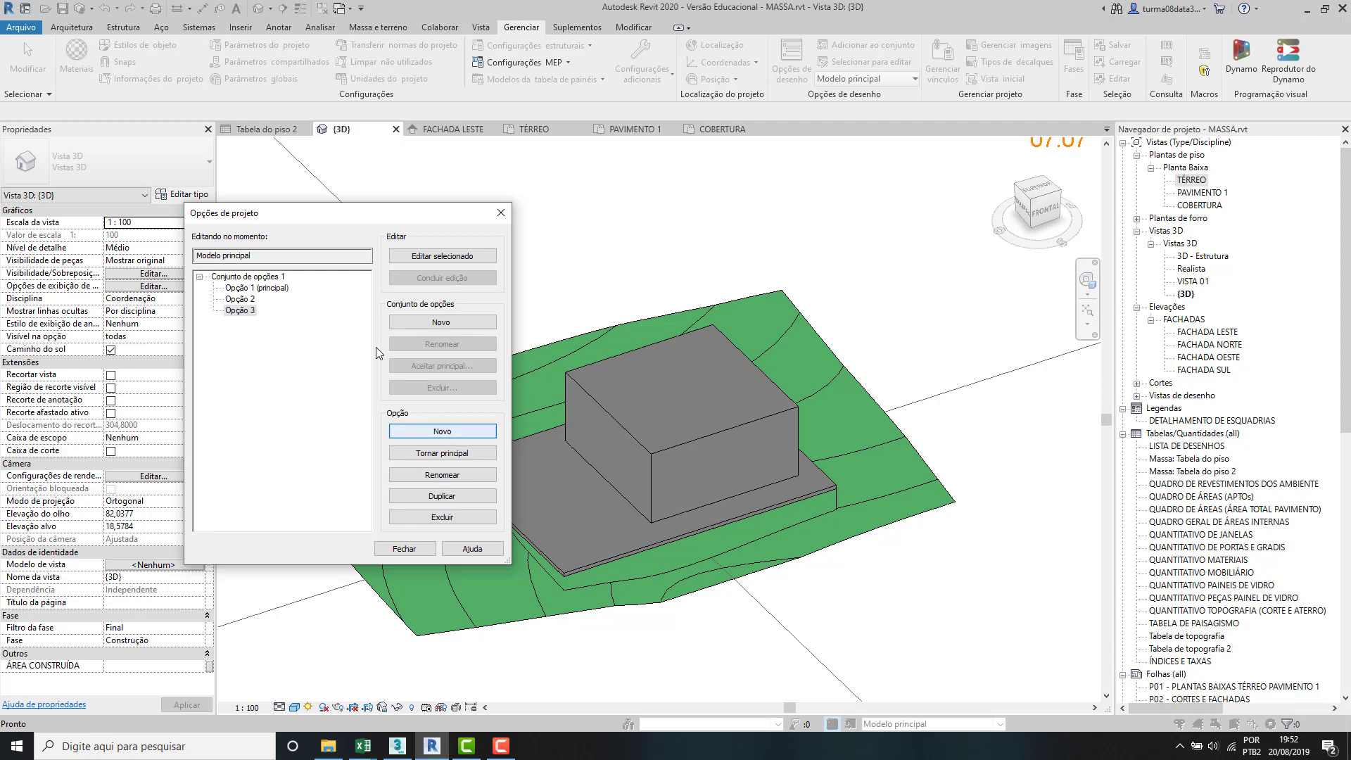
pyautogui.click(241, 299)
pyautogui.click(244, 312)
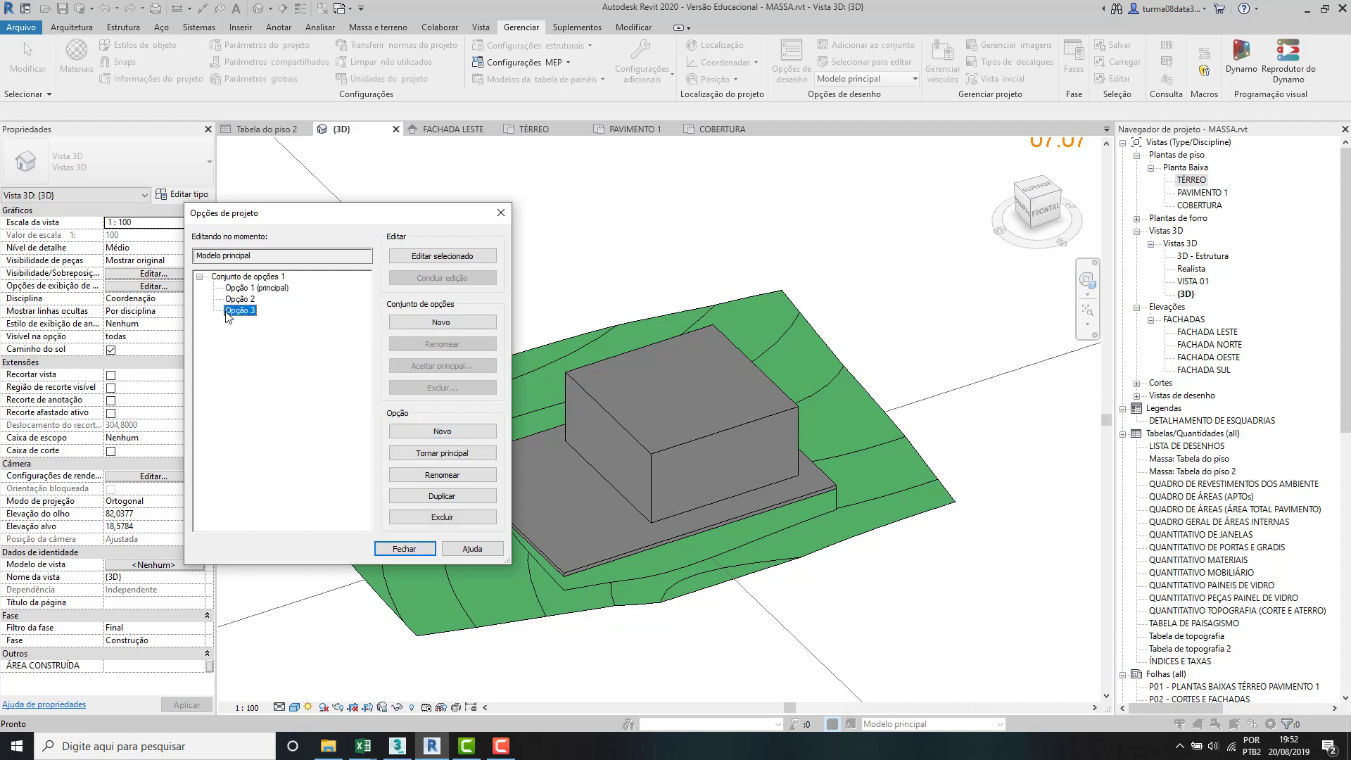
pyautogui.click(242, 302)
pyautogui.click(241, 289)
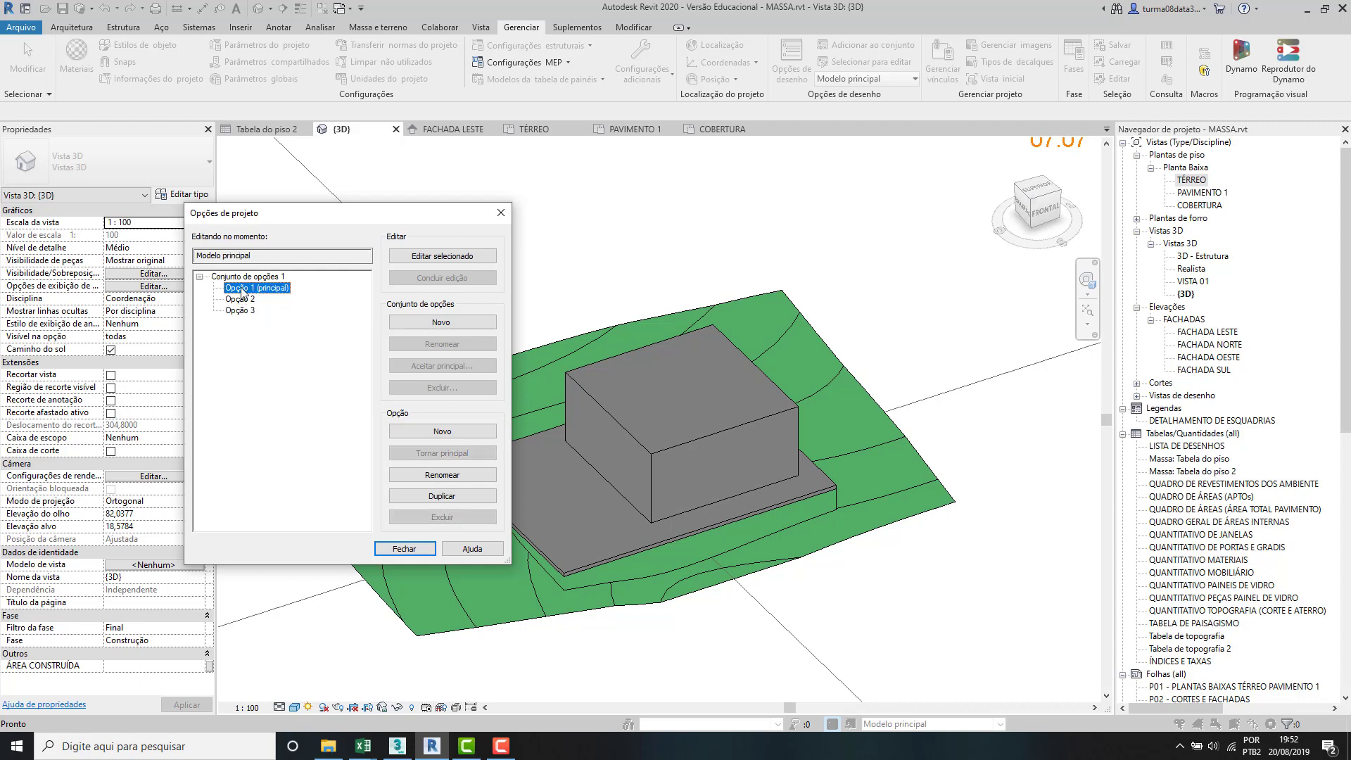
pyautogui.click(240, 300)
pyautogui.click(240, 311)
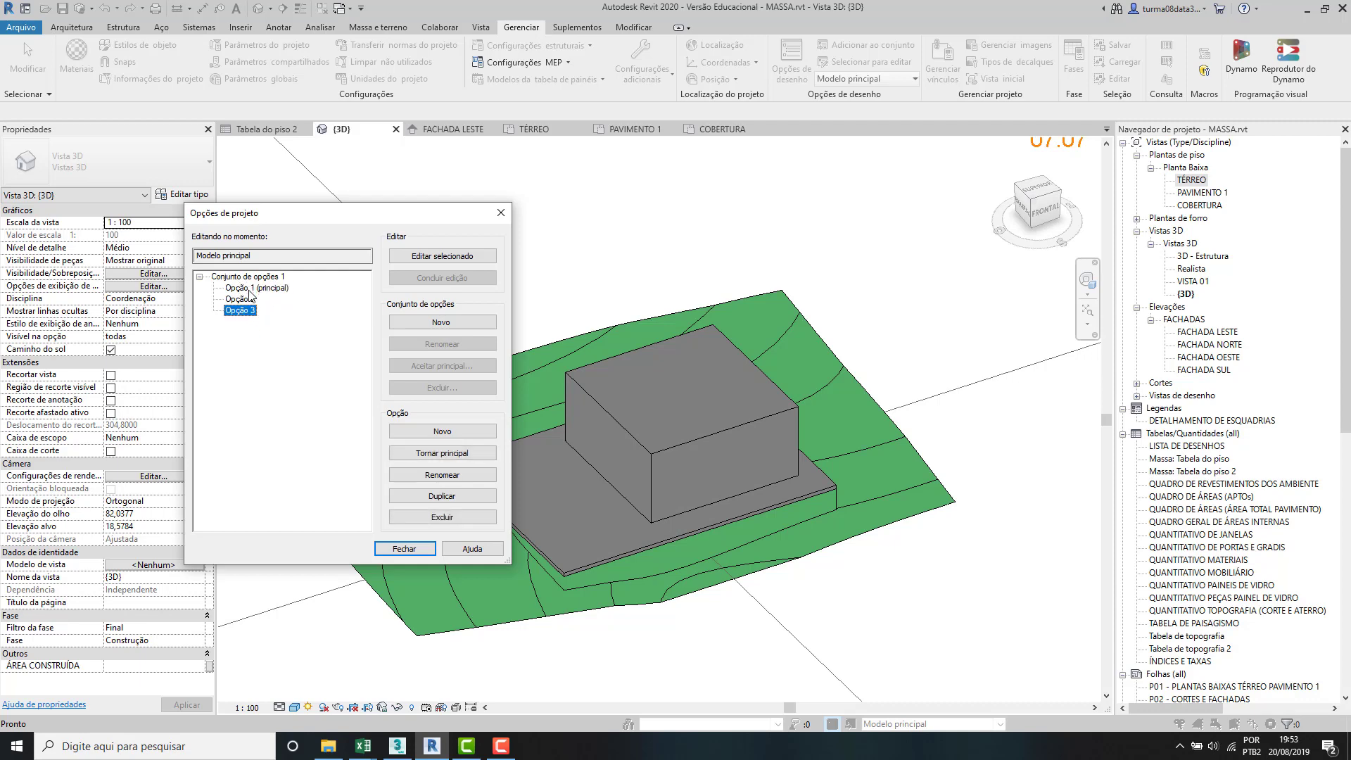
# Step: Rename the primary option Opção 1 as CUBO and Opção 2 as TRAPEZIO
pyautogui.click(247, 289)
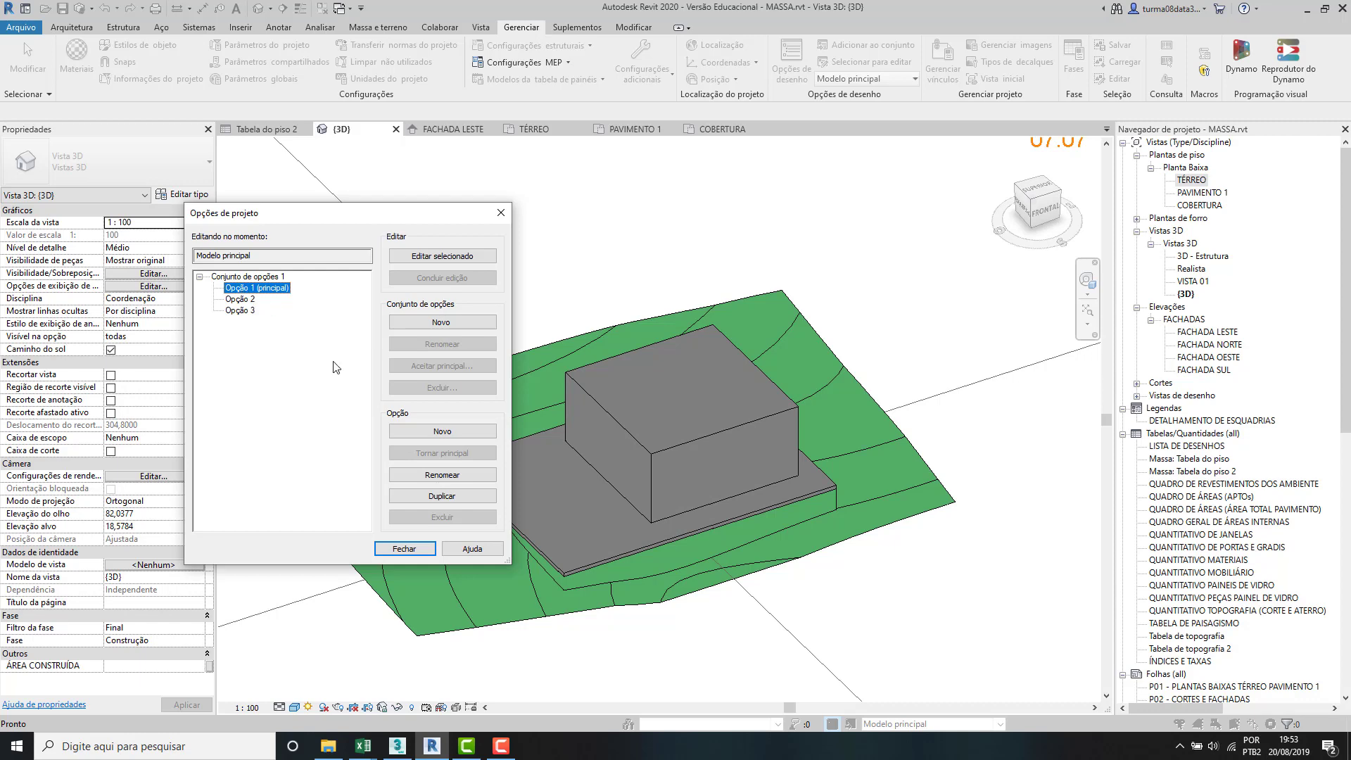
pyautogui.click(434, 476)
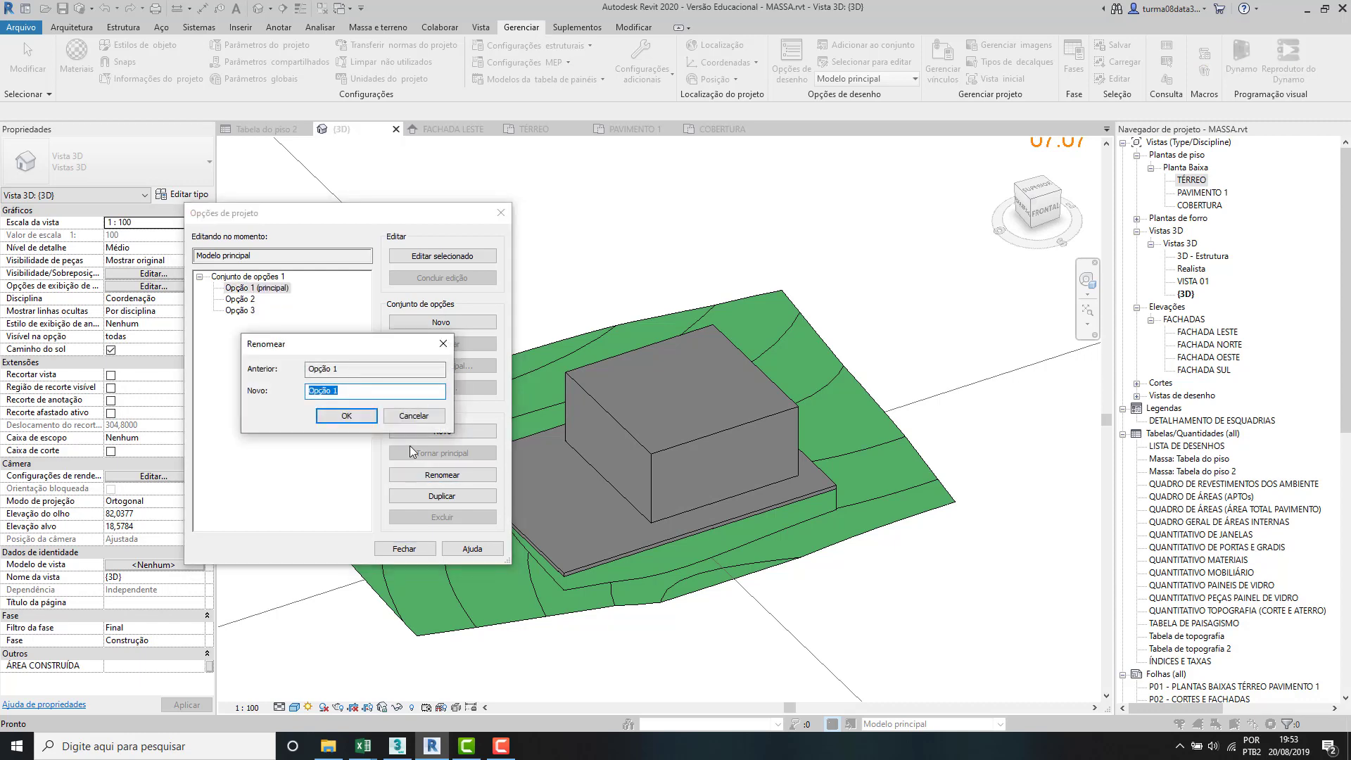
pyautogui.write('CUBO')
pyautogui.click(253, 300)
pyautogui.click(440, 476)
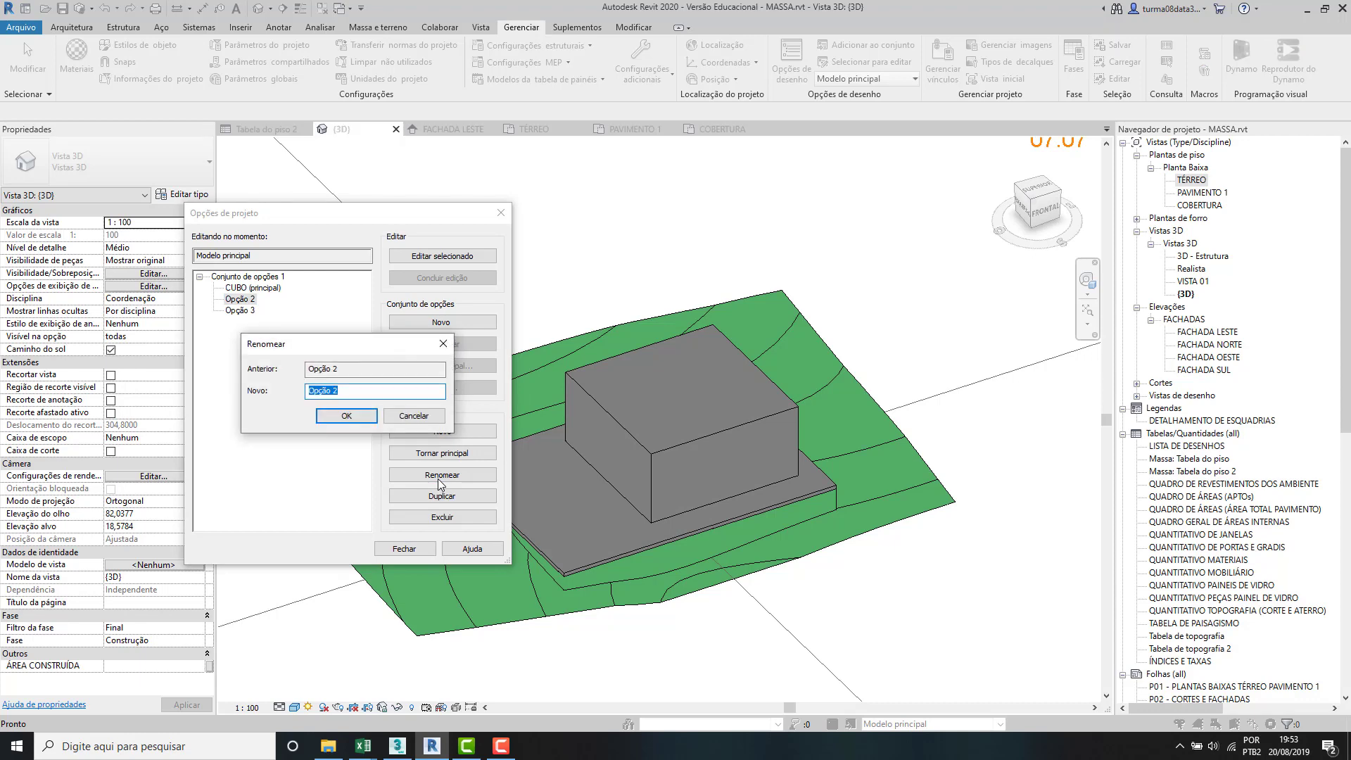
pyautogui.write('TRAPEZIO')
pyautogui.click(330, 419)
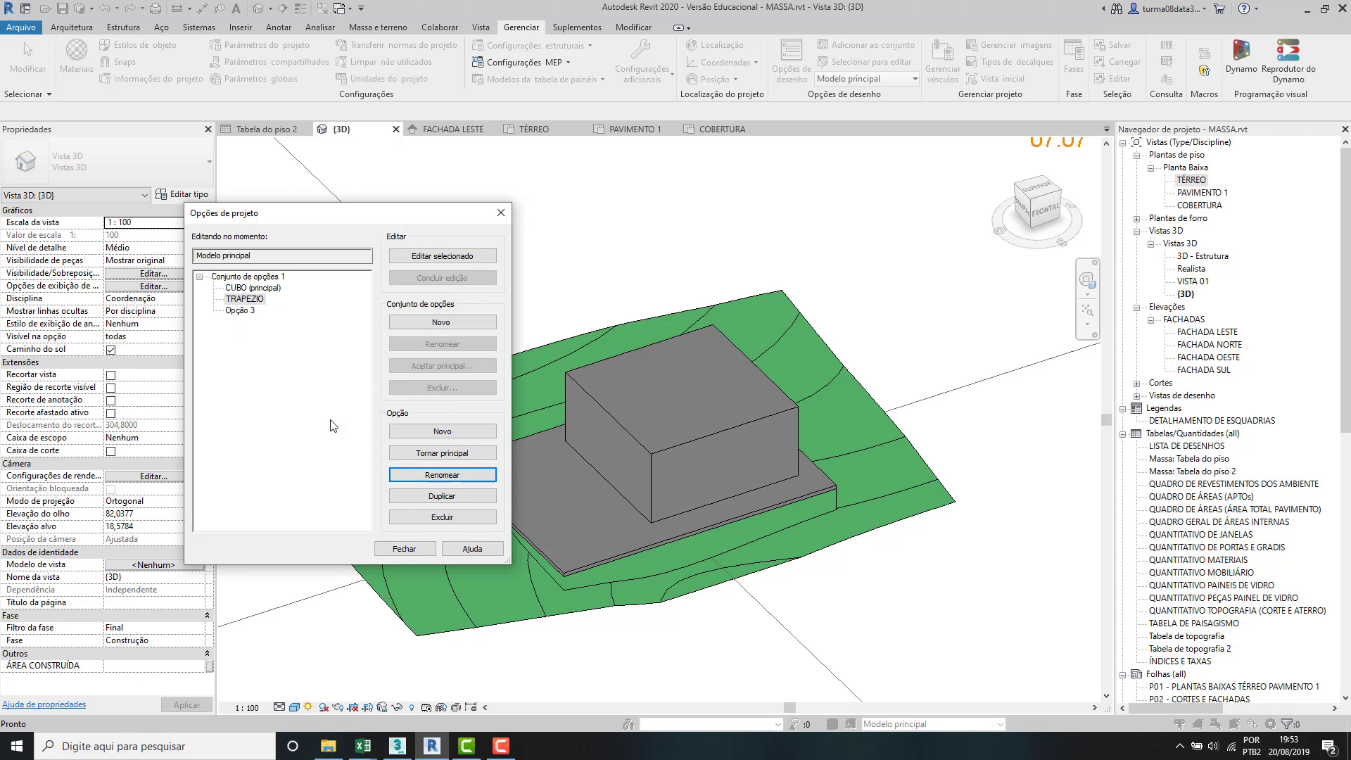
# Step: Rename Opção 3 as CURVA and close the design options
pyautogui.click(252, 312)
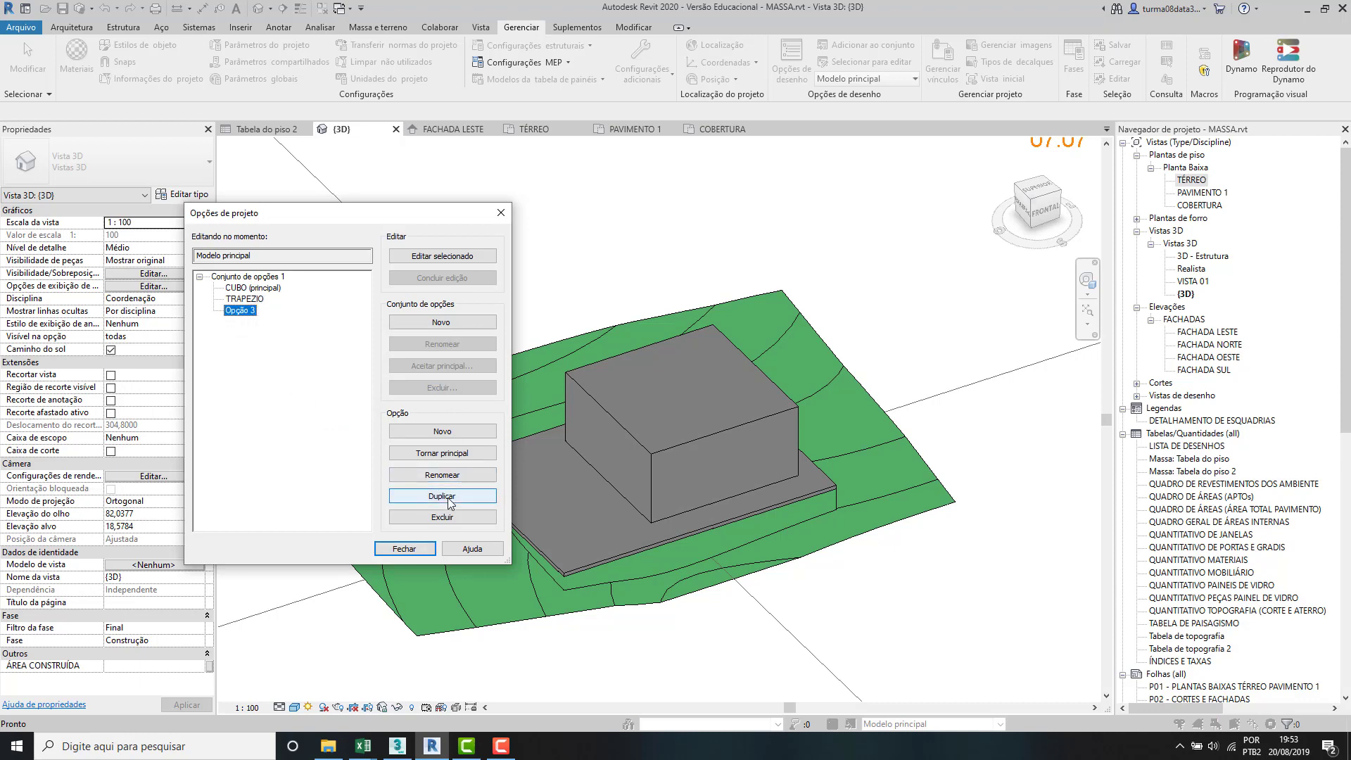
pyautogui.click(436, 476)
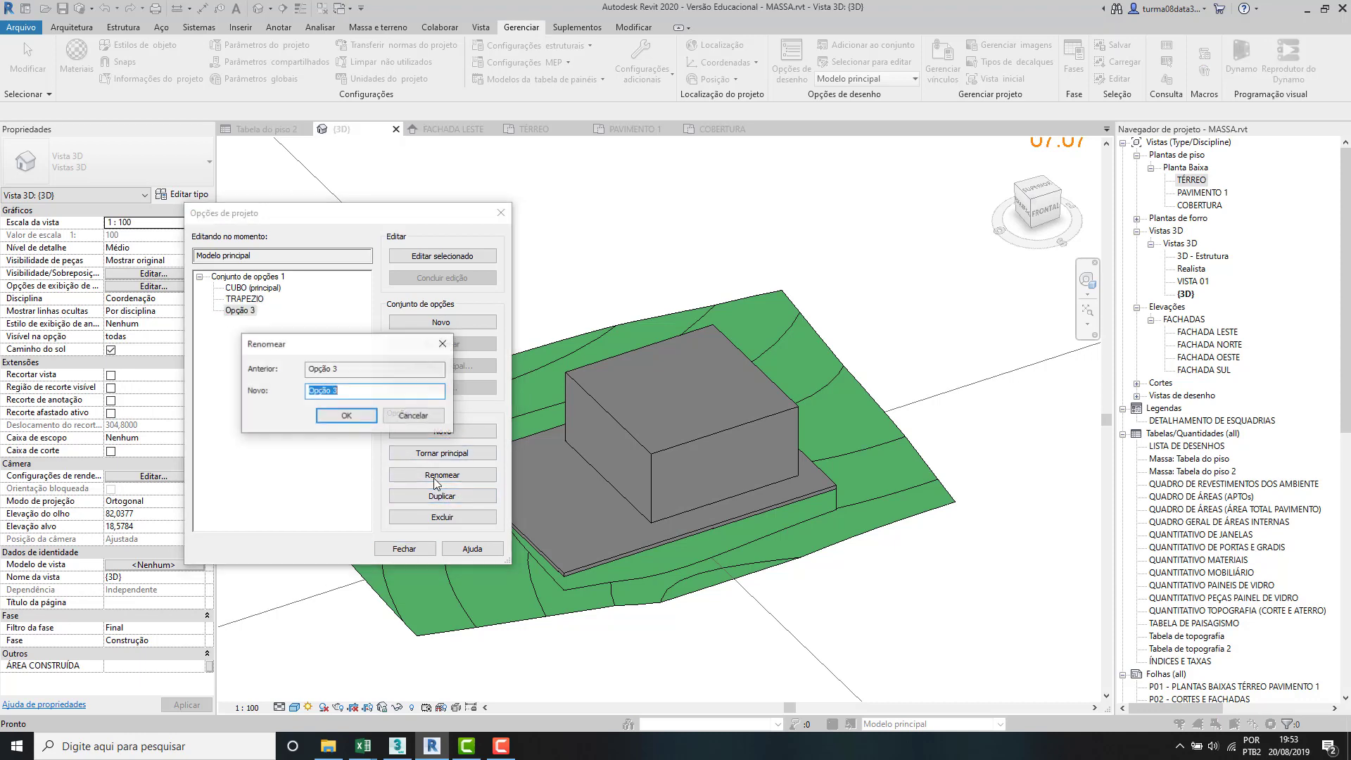
pyautogui.write('CURVA')
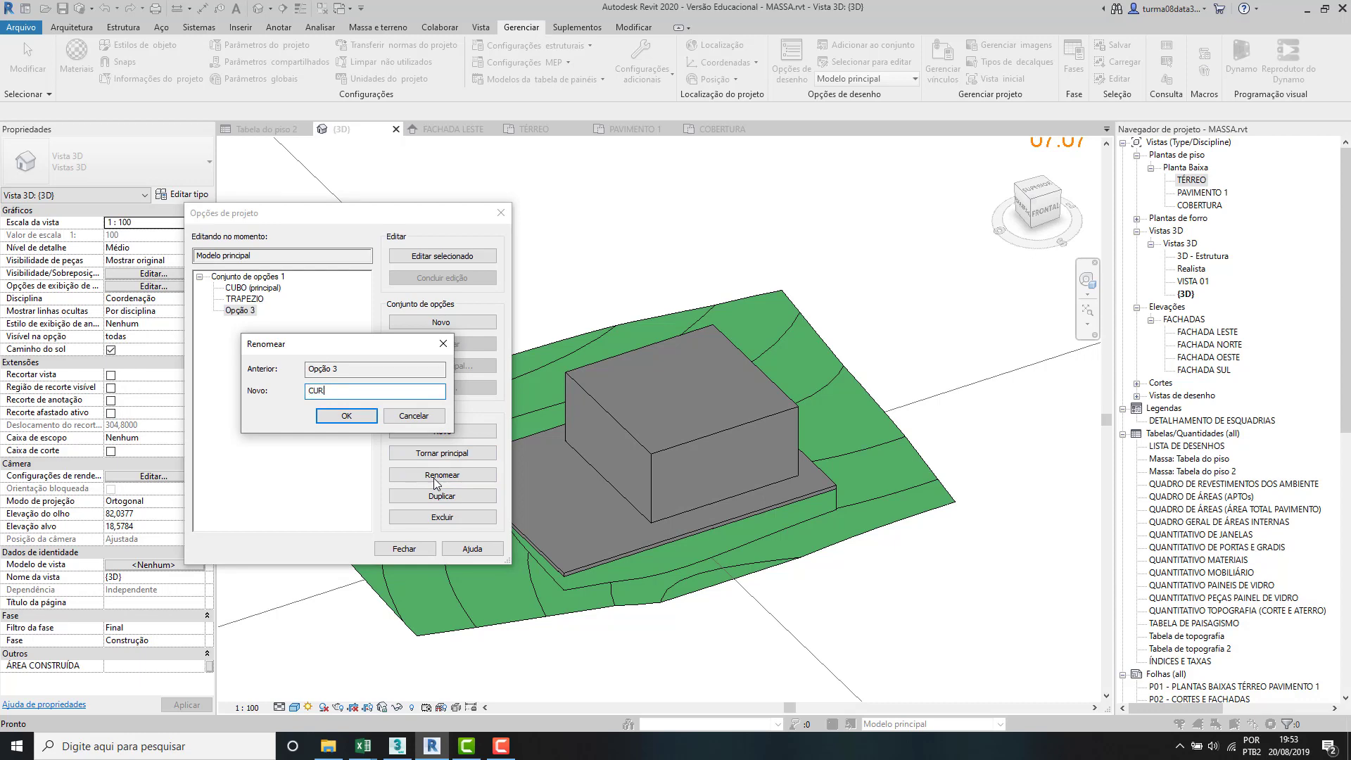
pyautogui.click(356, 413)
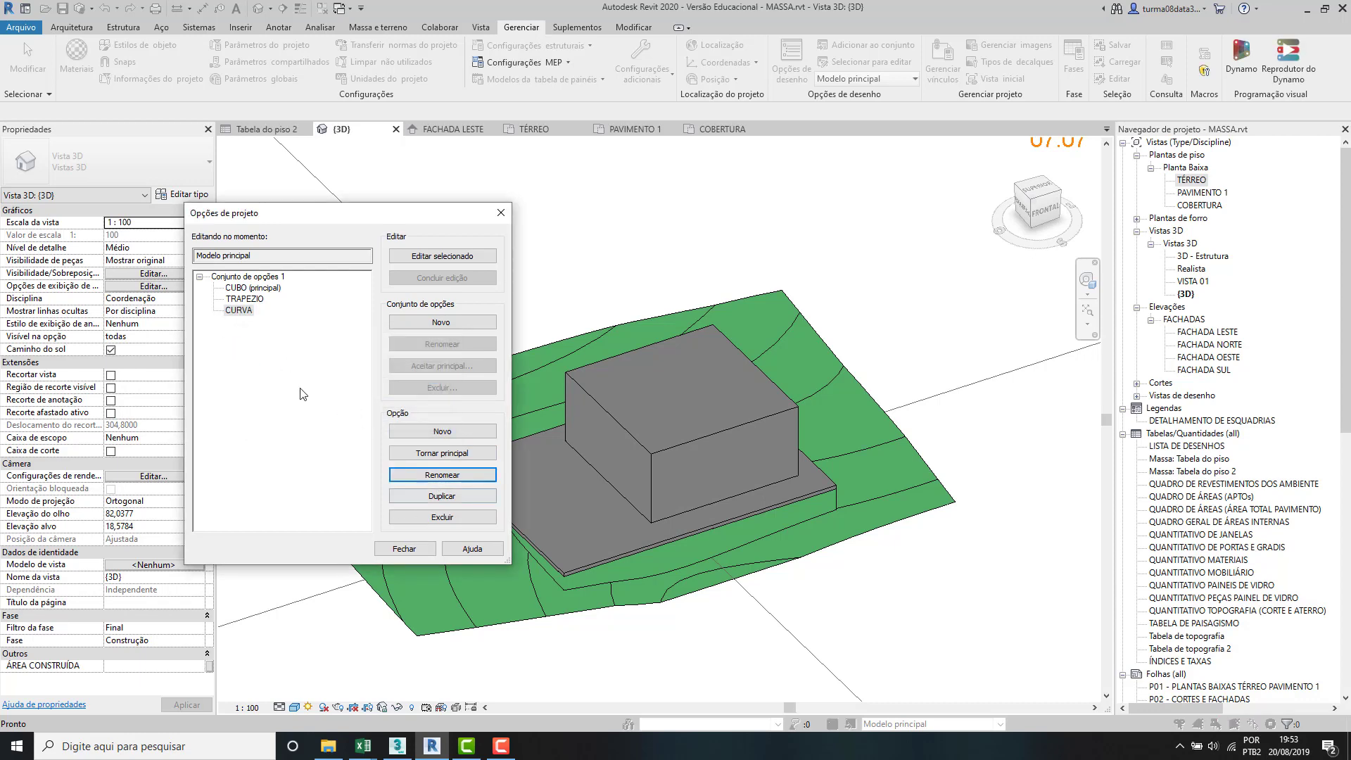
pyautogui.click(247, 310)
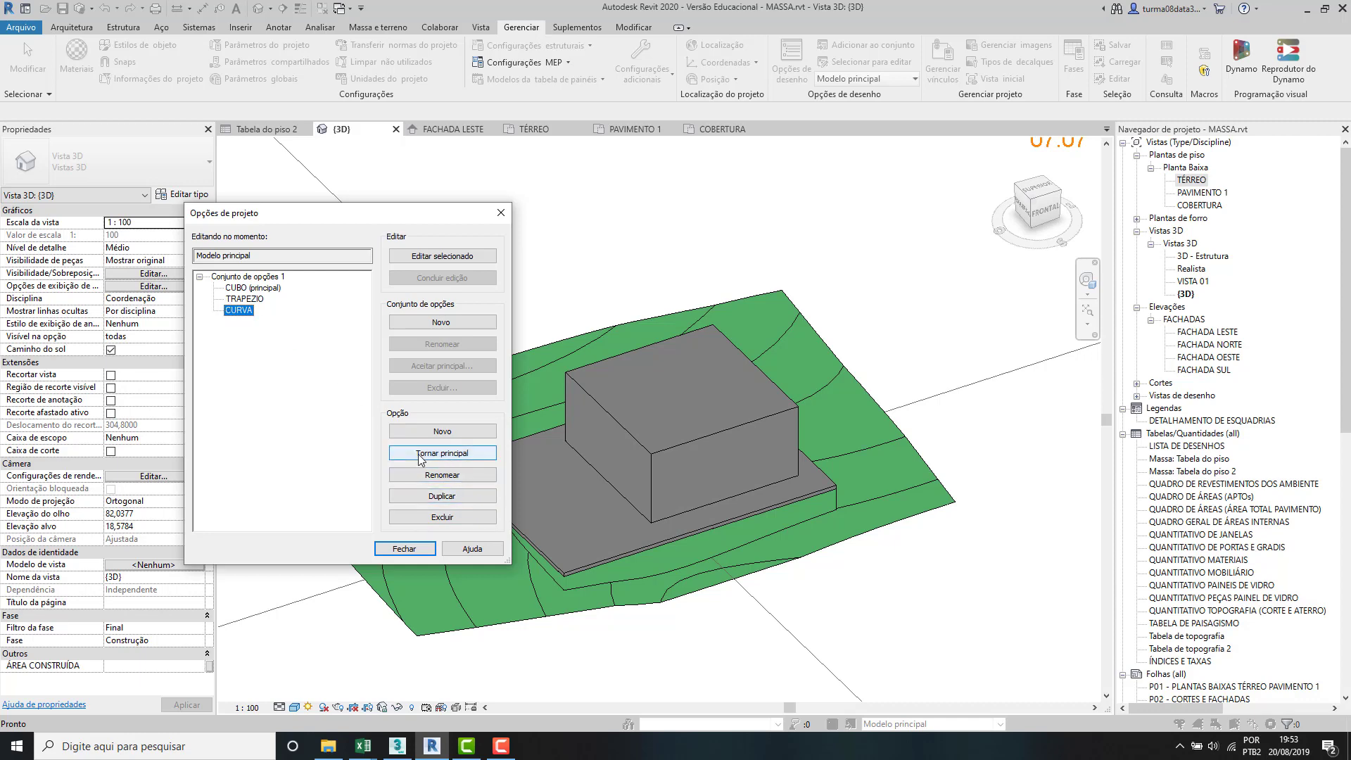
pyautogui.click(264, 289)
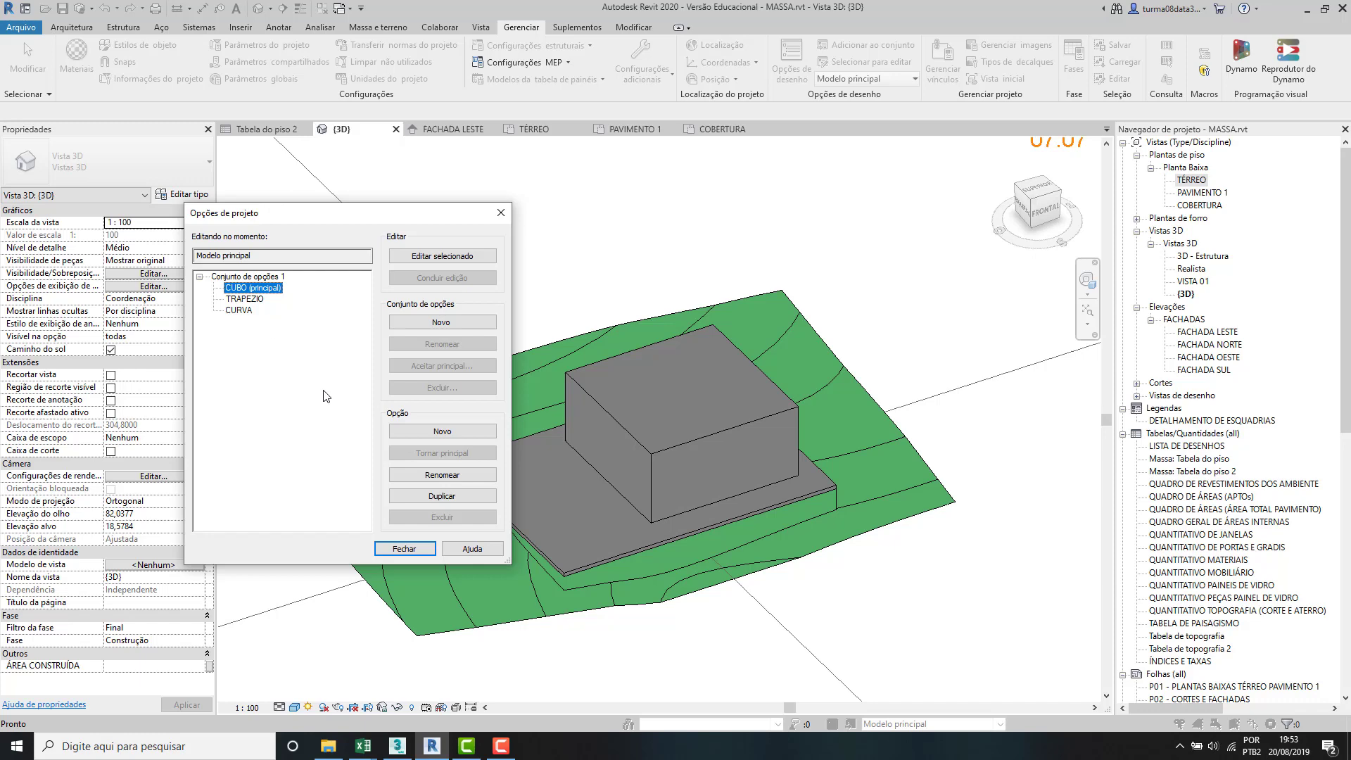
pyautogui.click(404, 549)
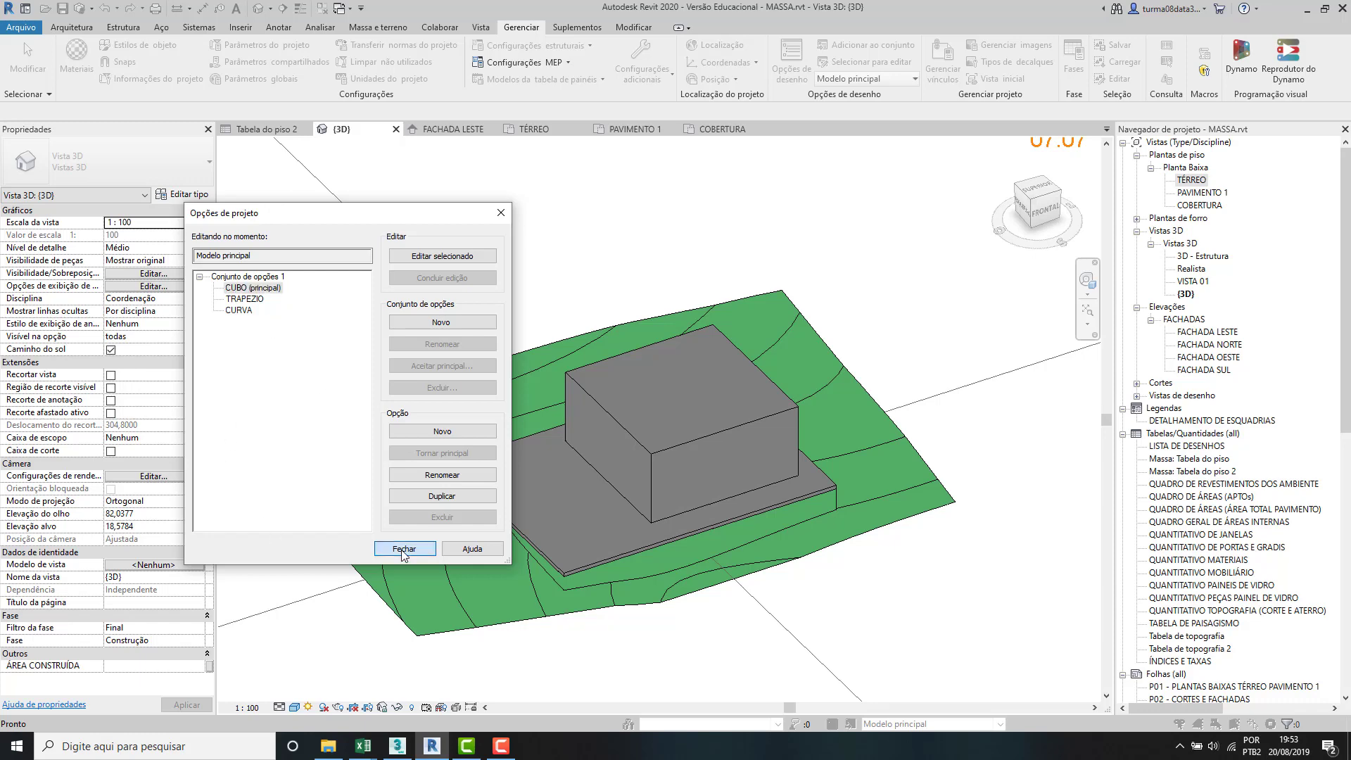
# Step: Add the box mass to the CUBO, TRAPEZIO and CURVA options of Conjunto de opções 1
pyautogui.moveTo(938, 561); pyautogui.dragTo(857, 529, button='middle')
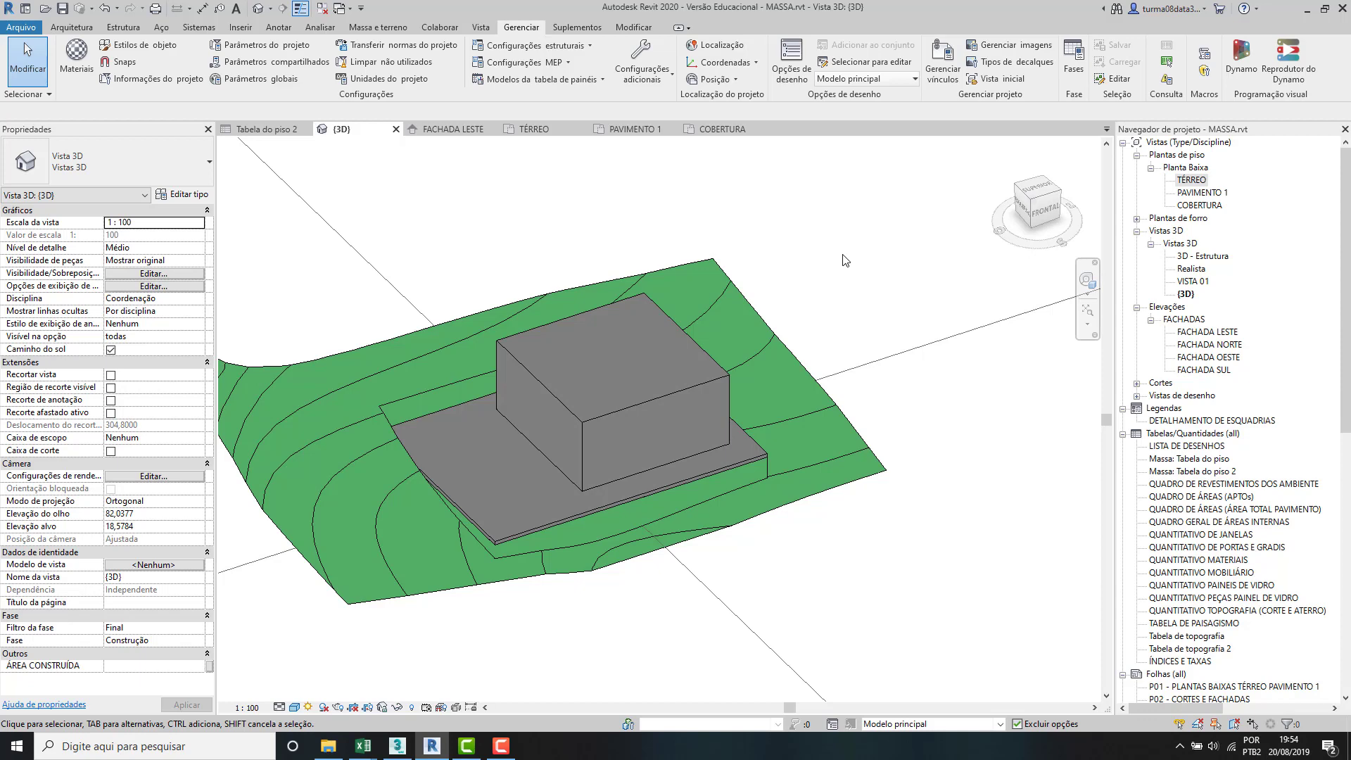
pyautogui.click(616, 410)
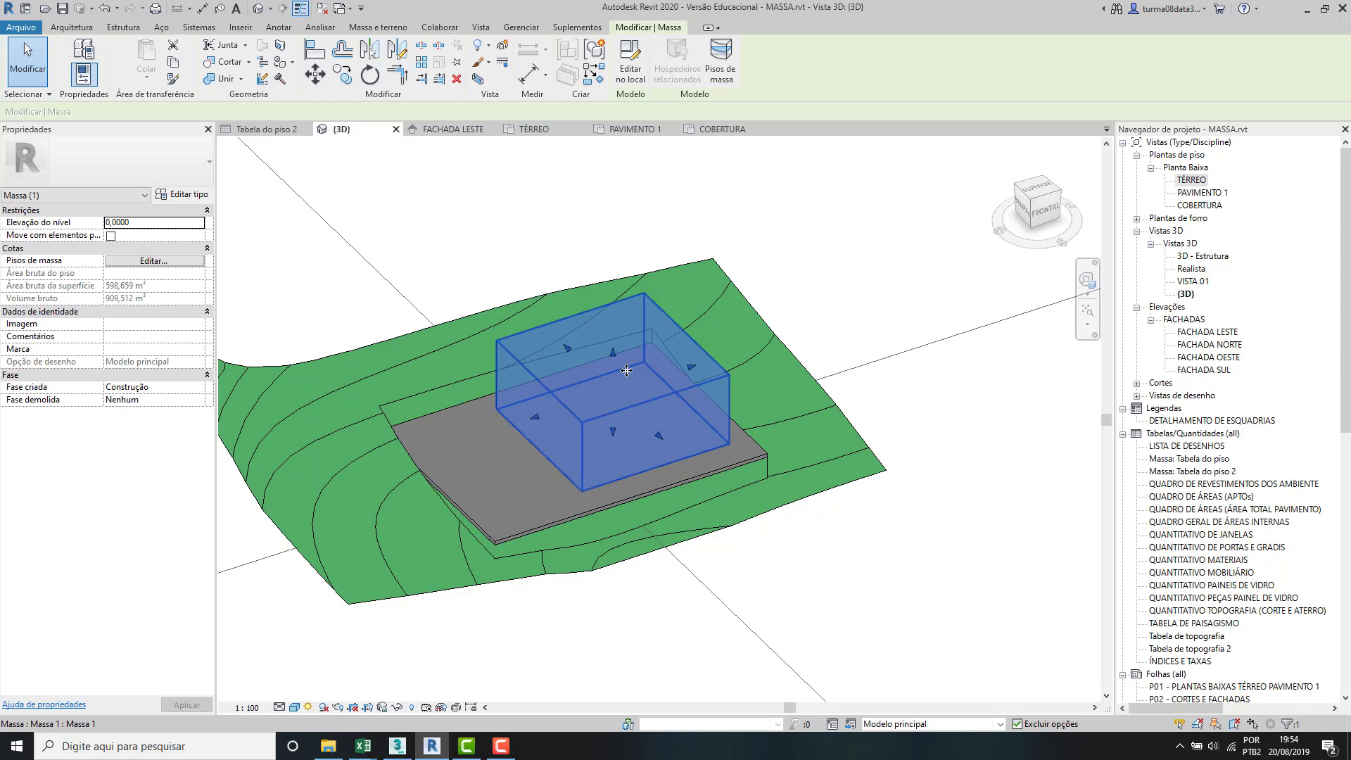
pyautogui.press('Escape')
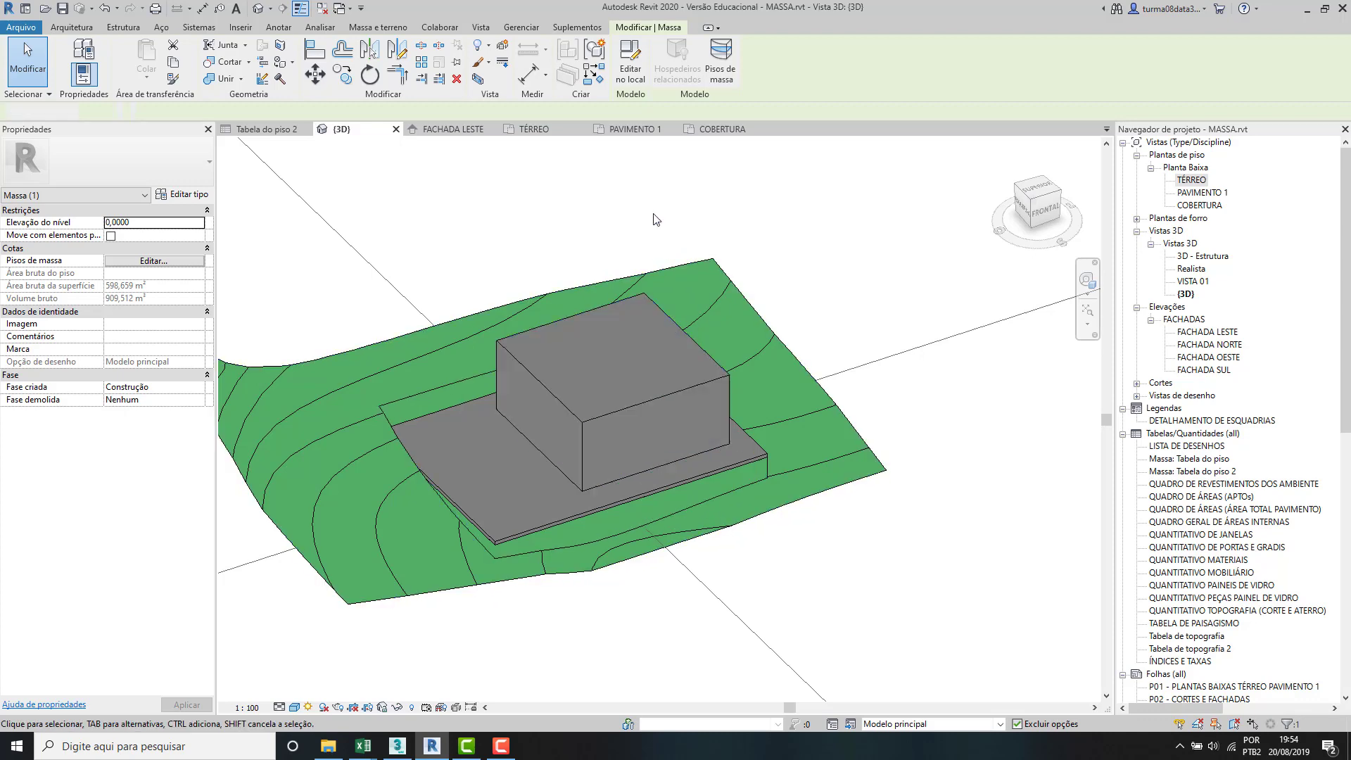
pyautogui.click(617, 306)
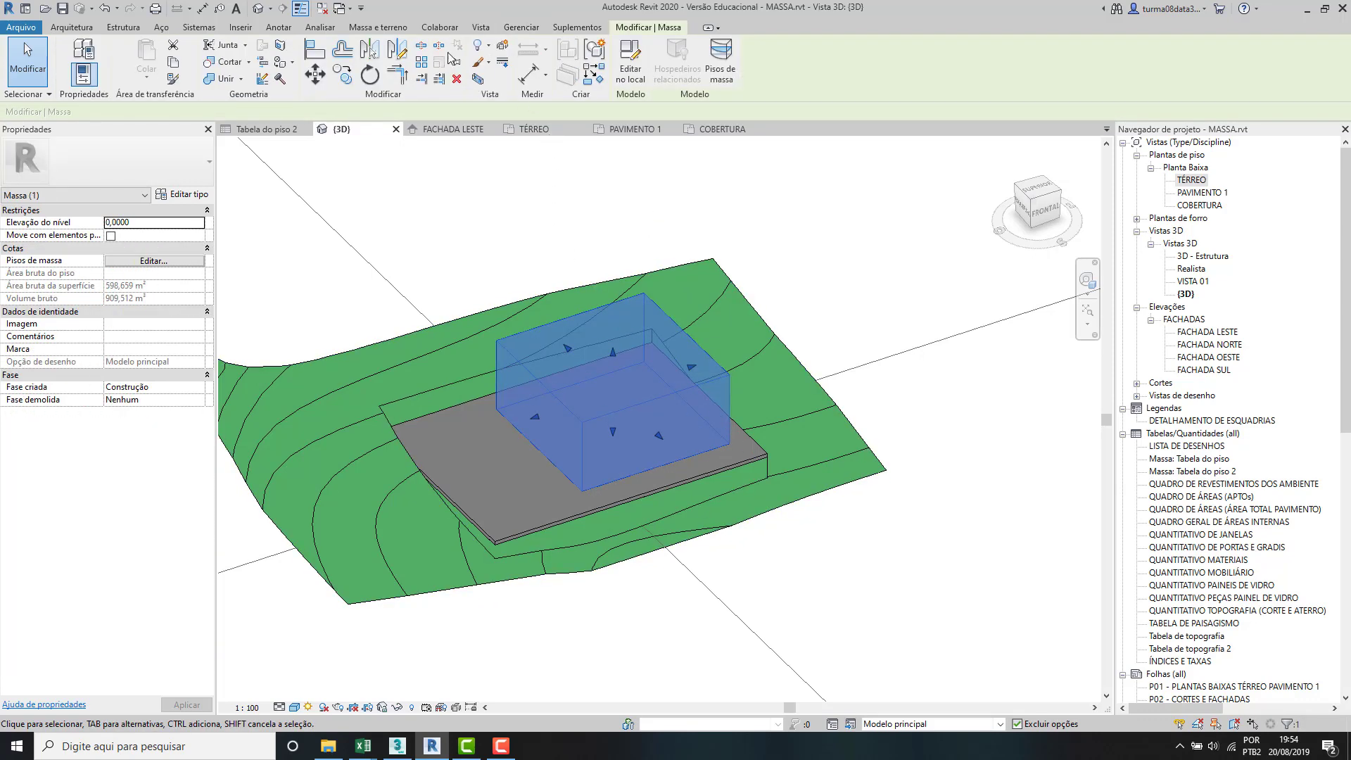
pyautogui.click(522, 30)
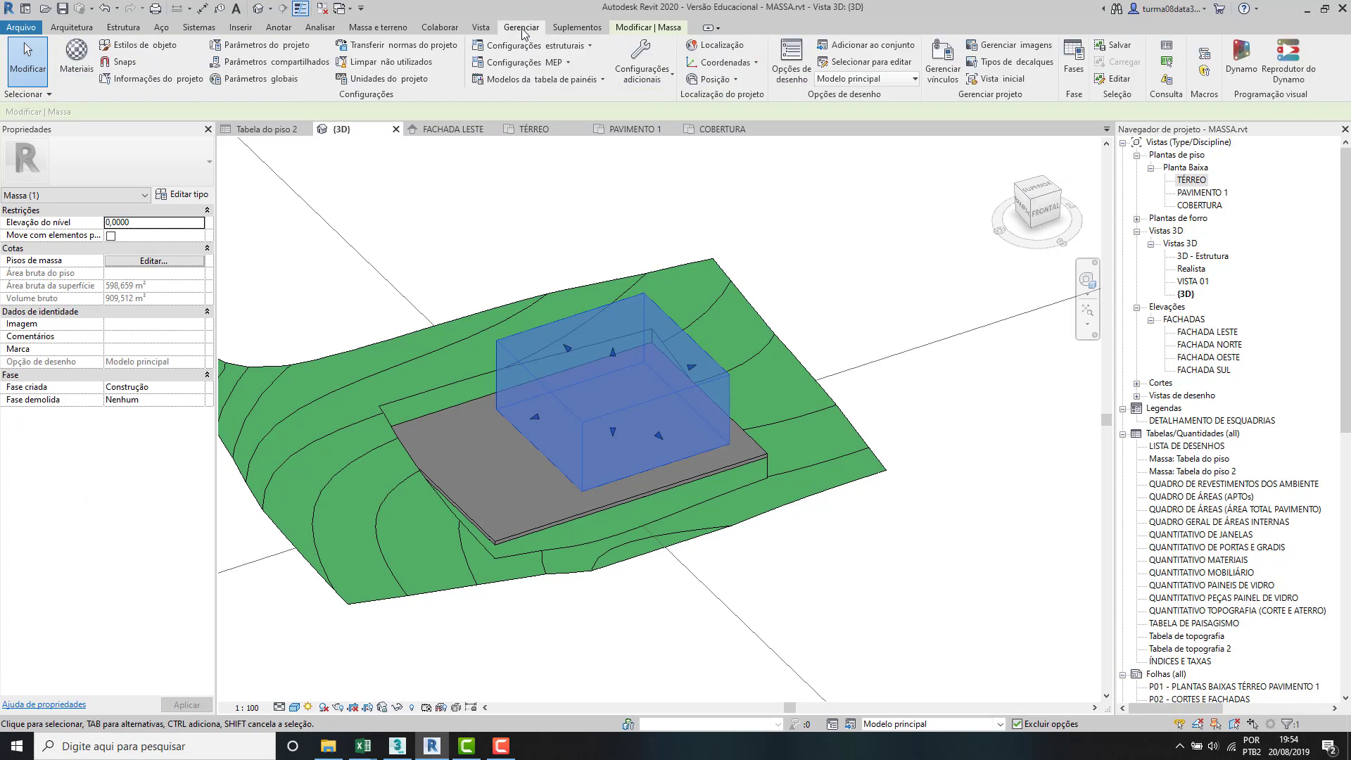
pyautogui.click(867, 48)
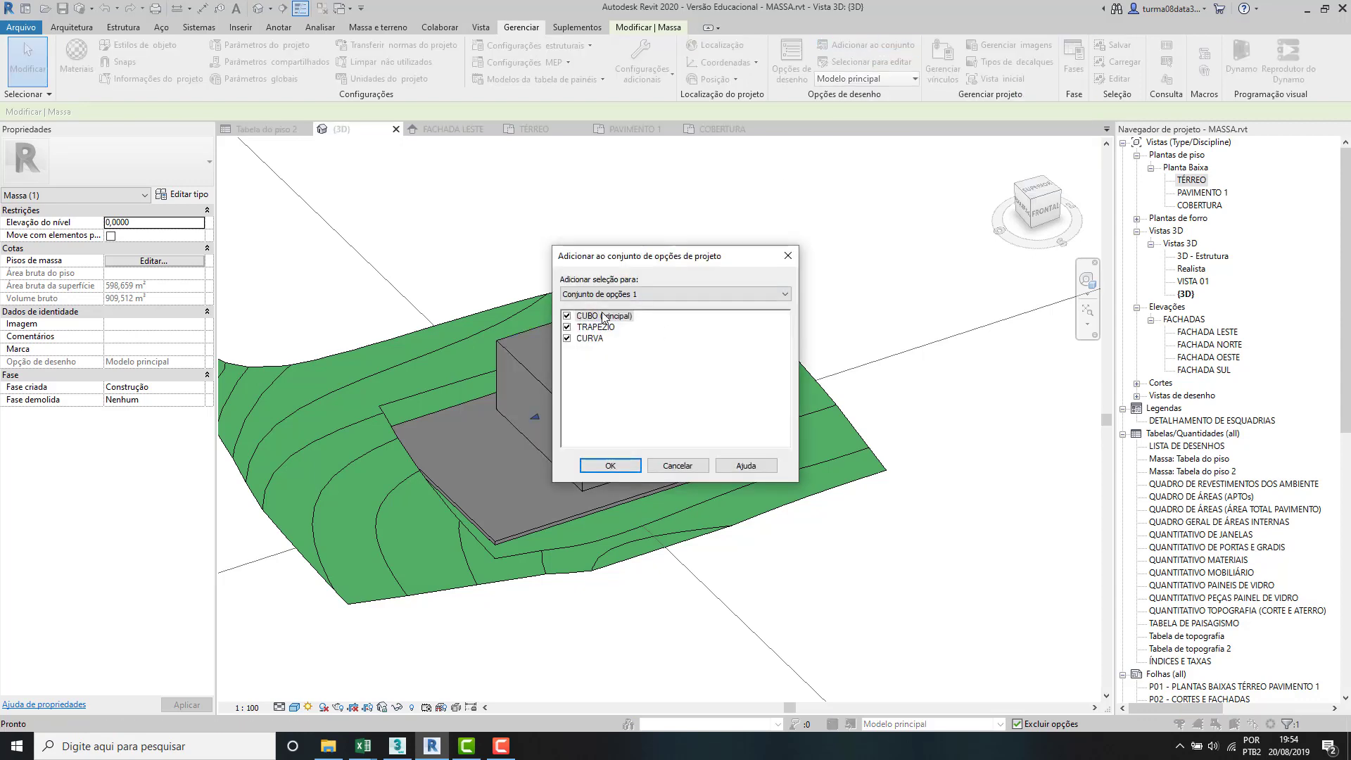
pyautogui.moveTo(669, 256); pyautogui.dragTo(939, 253)
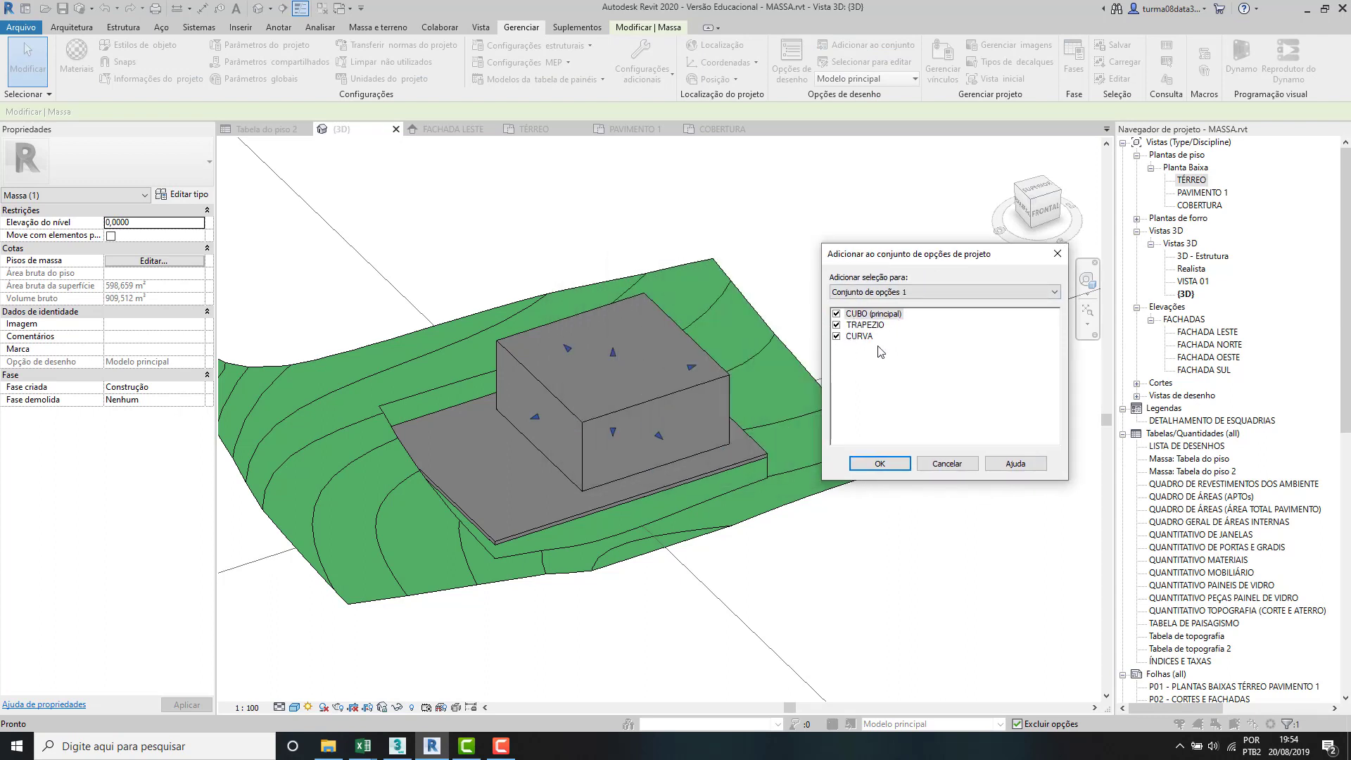
pyautogui.click(880, 464)
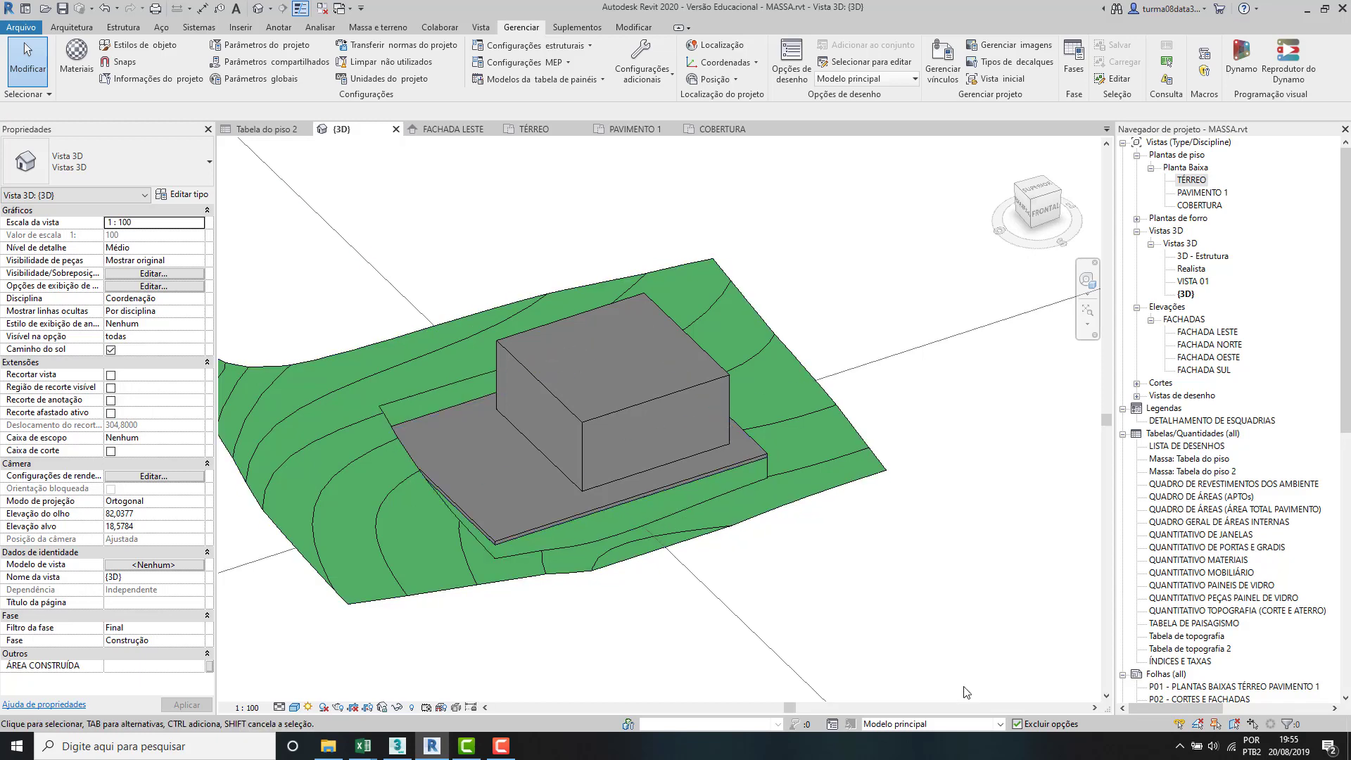
# Step: Make CUBO (principal) the active design option and test selecting its box mass
pyautogui.click(1000, 724)
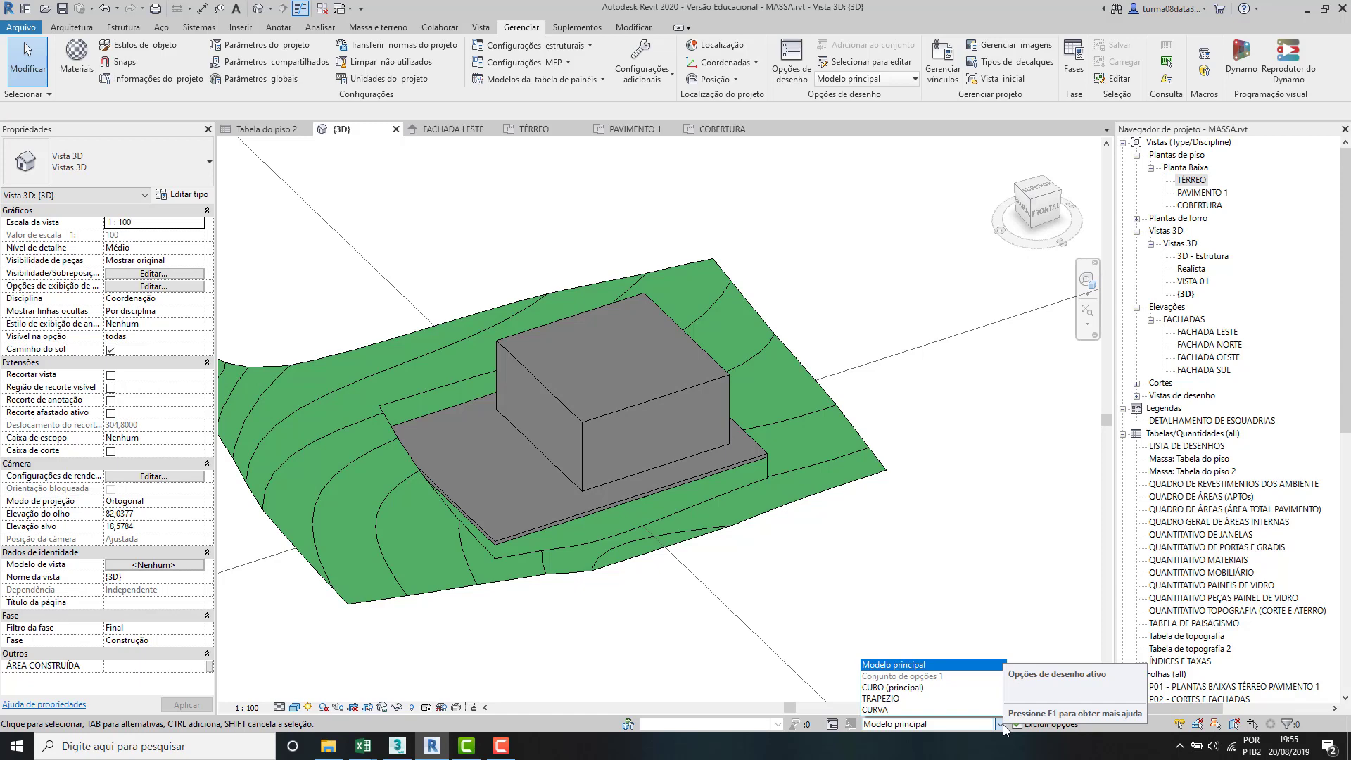
pyautogui.click(1010, 535)
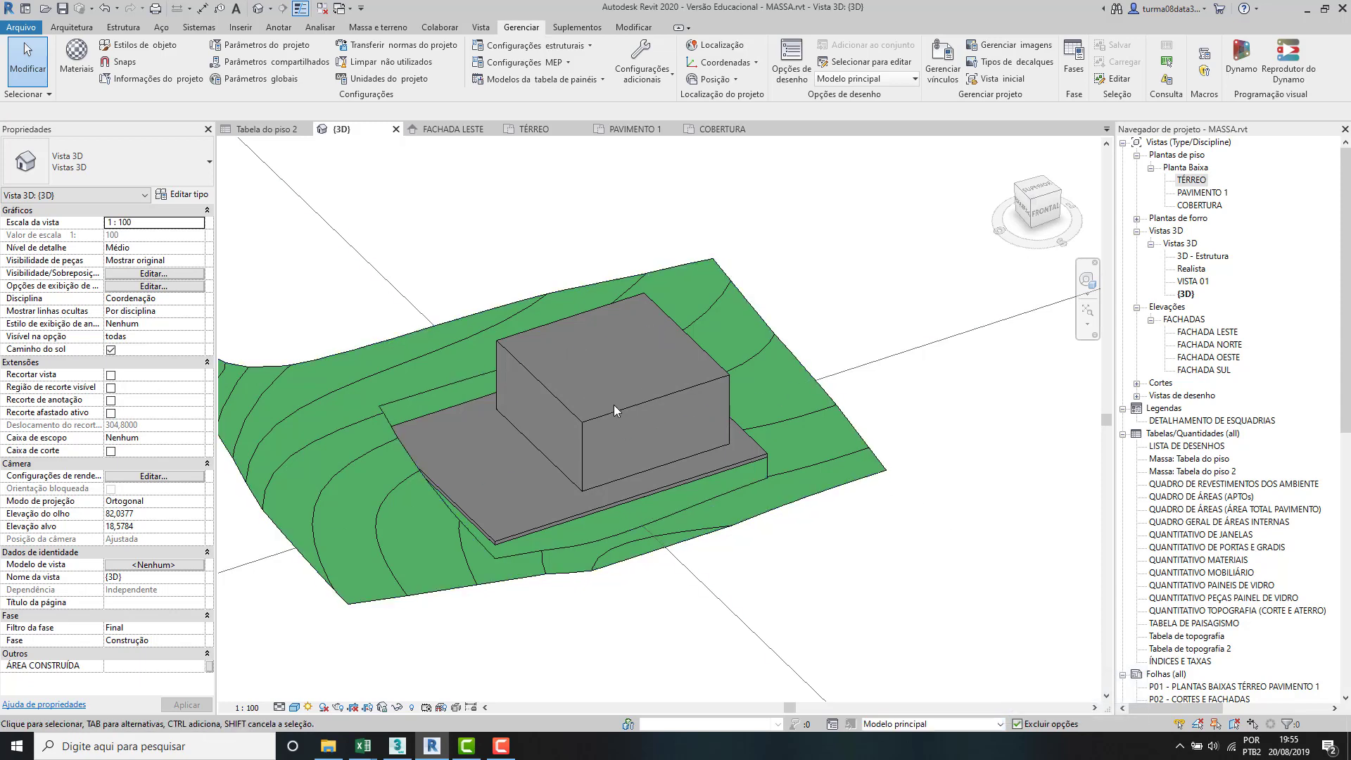
pyautogui.moveTo(627, 399); pyautogui.dragTo(586, 422)
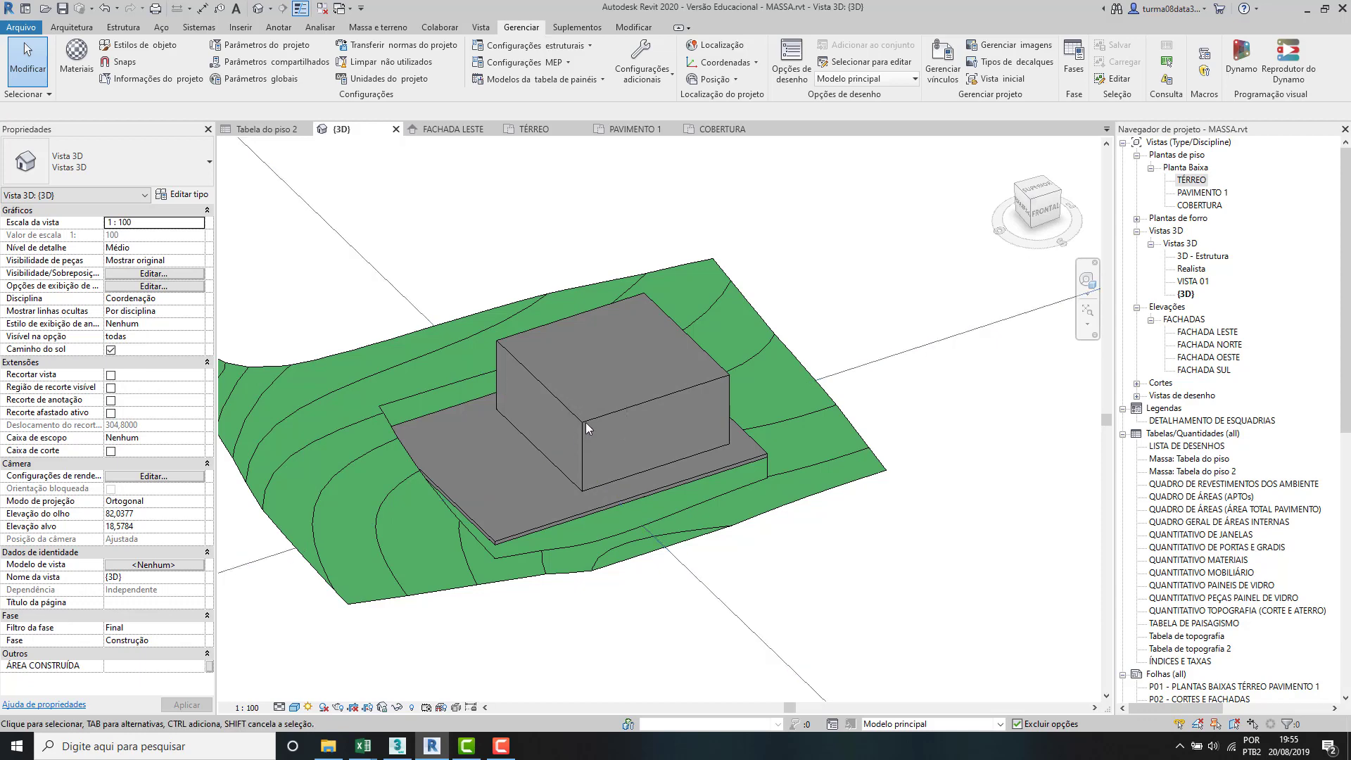
pyautogui.click(1000, 725)
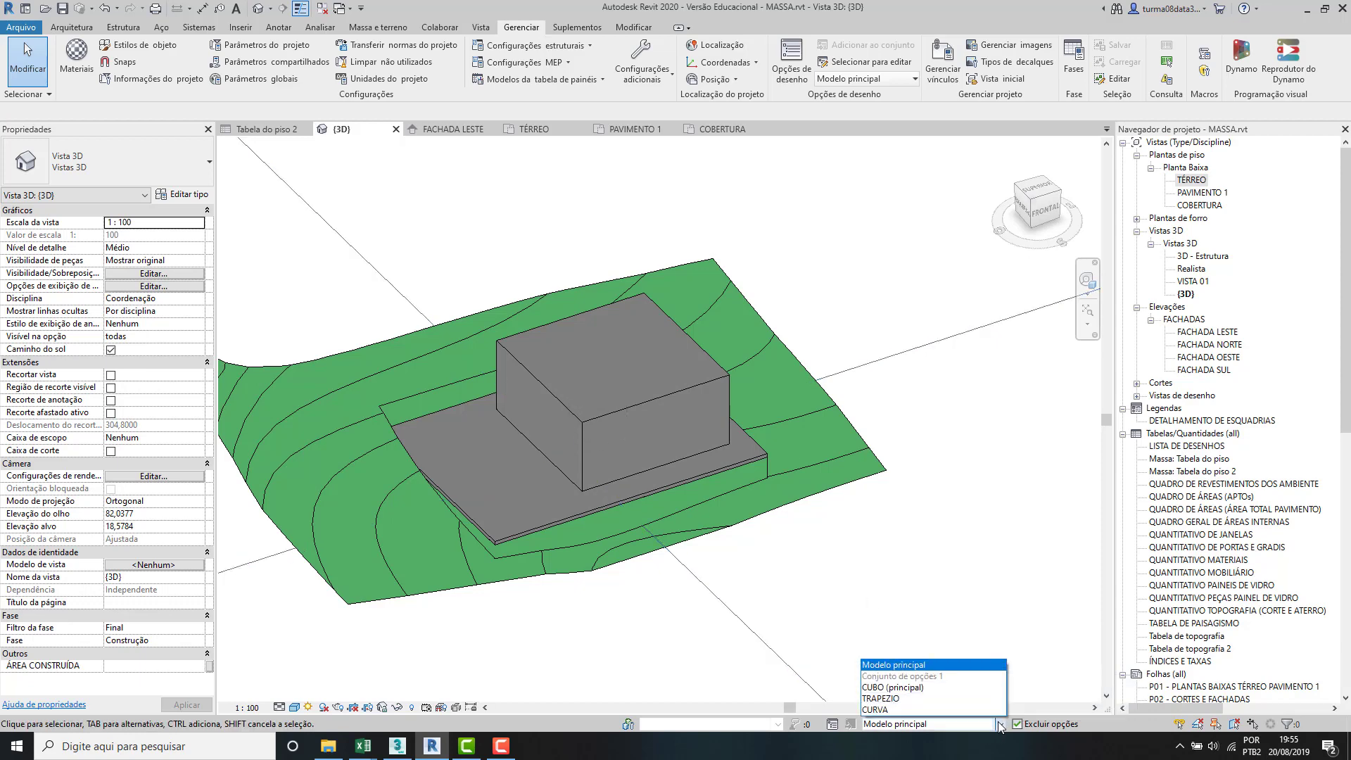
pyautogui.click(912, 691)
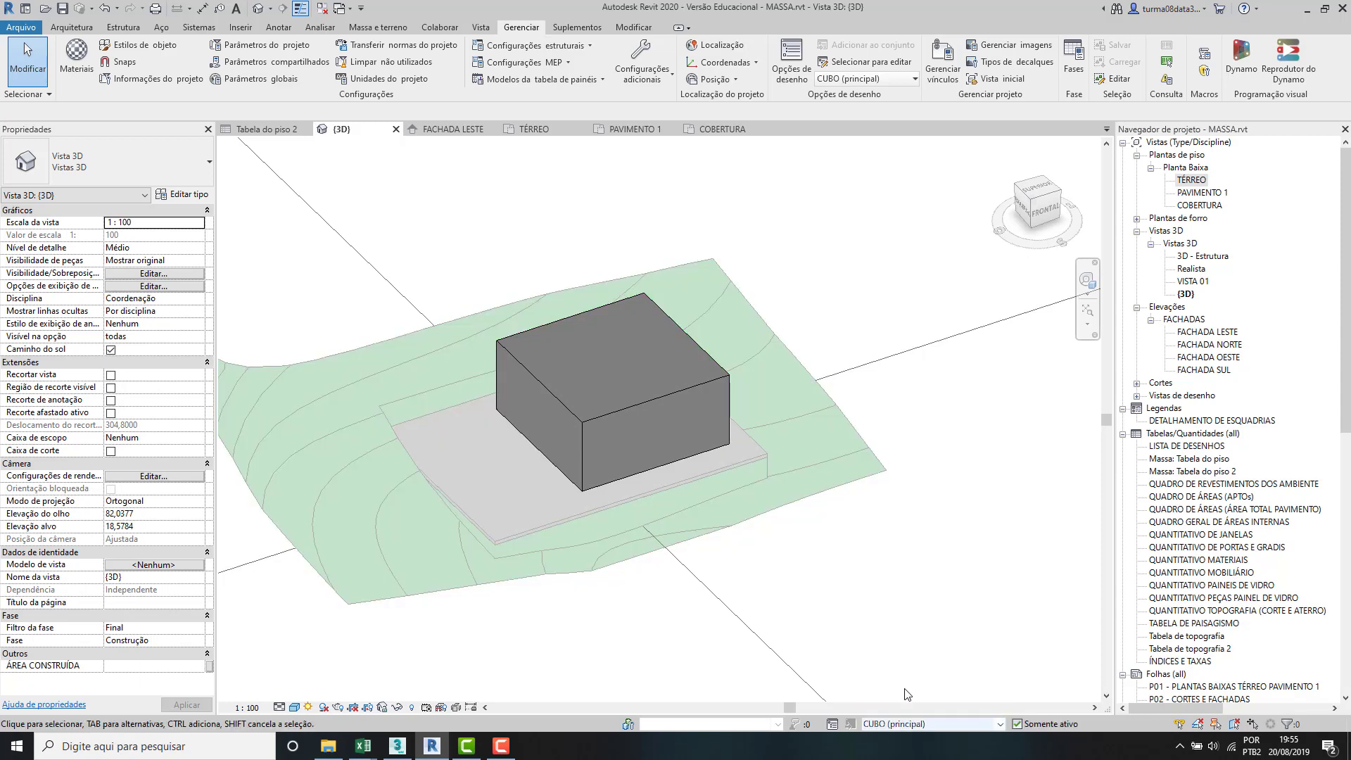
pyautogui.click(618, 409)
pyautogui.press('Escape')
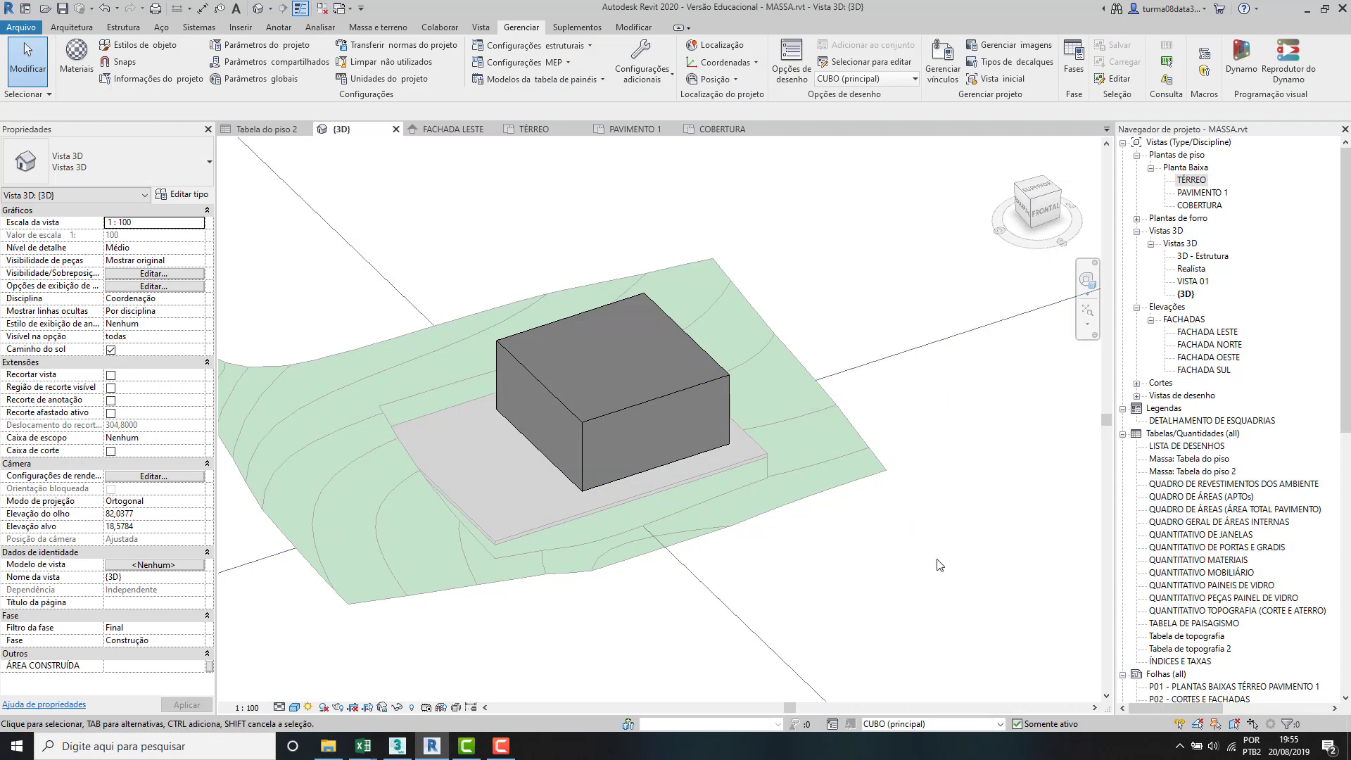
# Step: Return to Modelo principal and select the box mass with option exclusion temporarily turned off
pyautogui.click(964, 725)
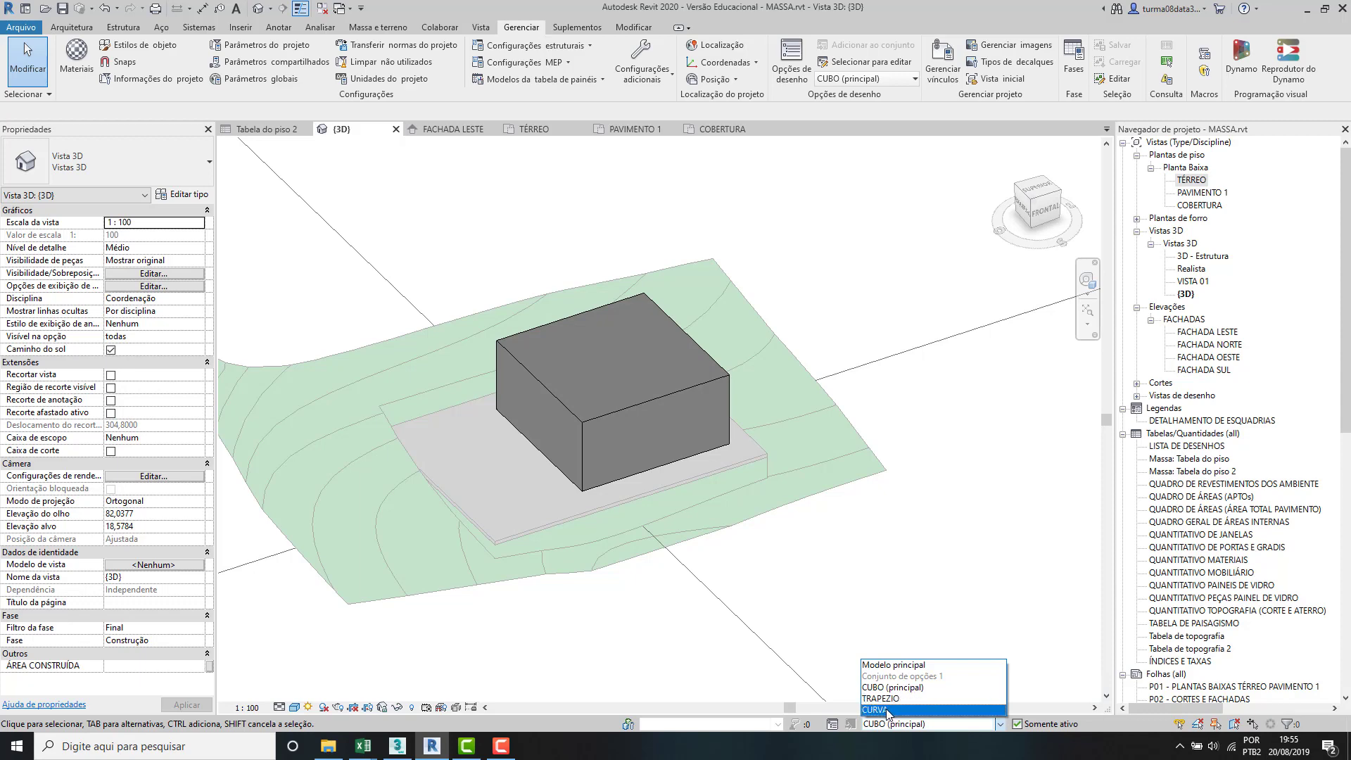
pyautogui.click(891, 665)
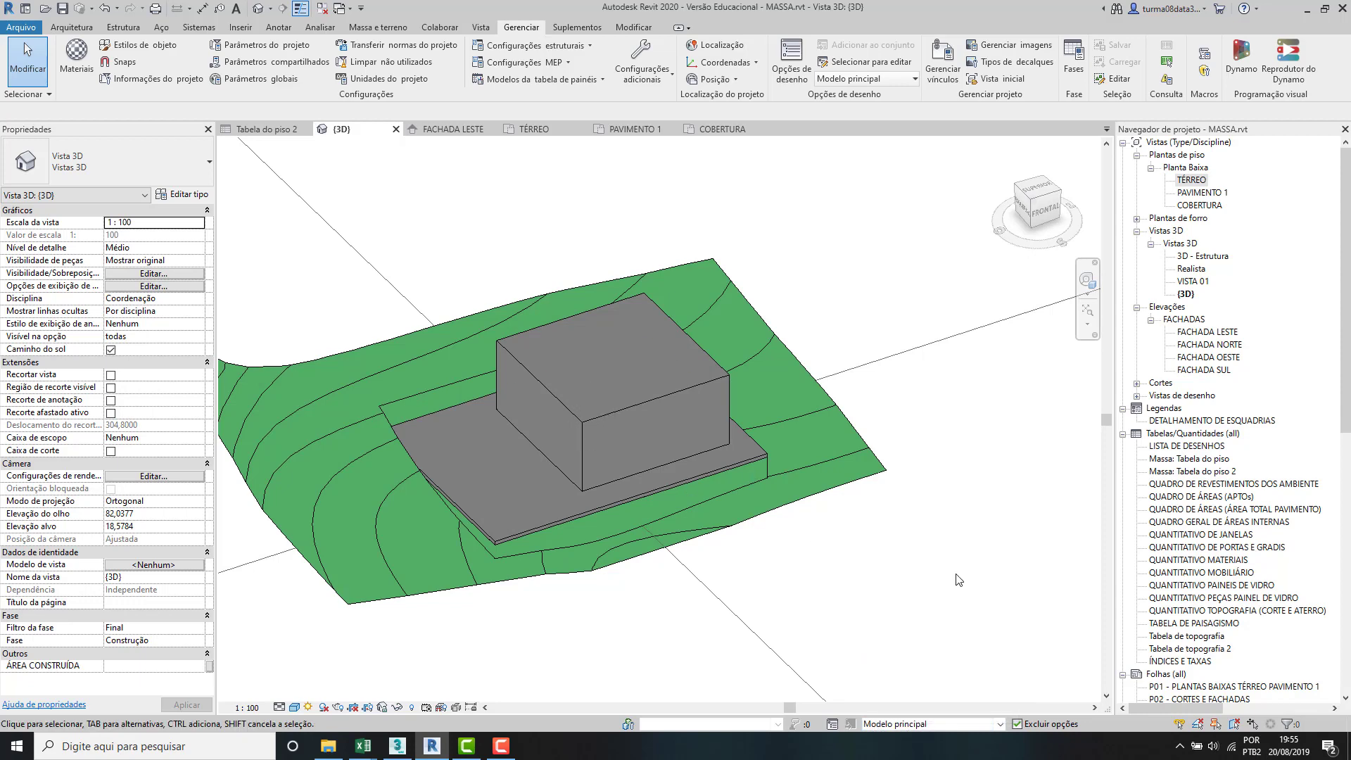
pyautogui.click(1047, 725)
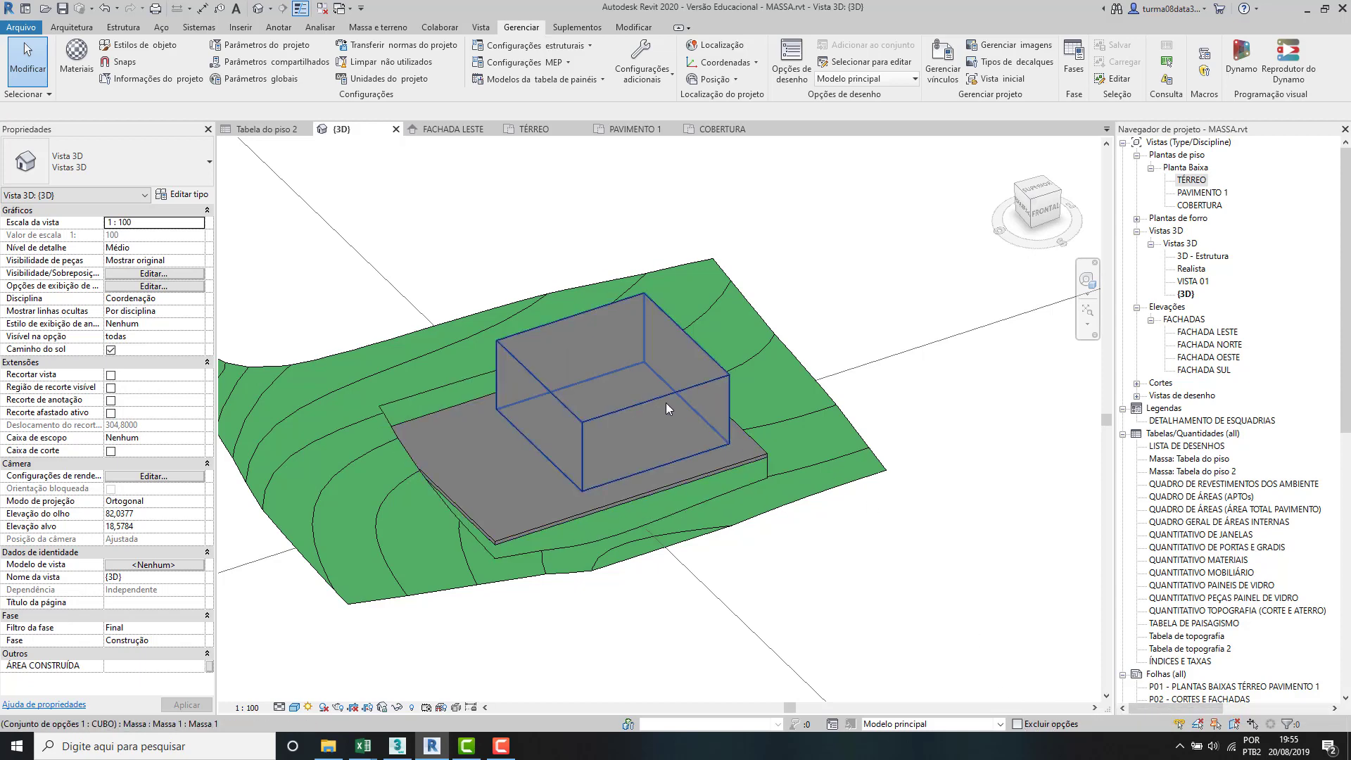
pyautogui.click(666, 402)
pyautogui.click(1024, 725)
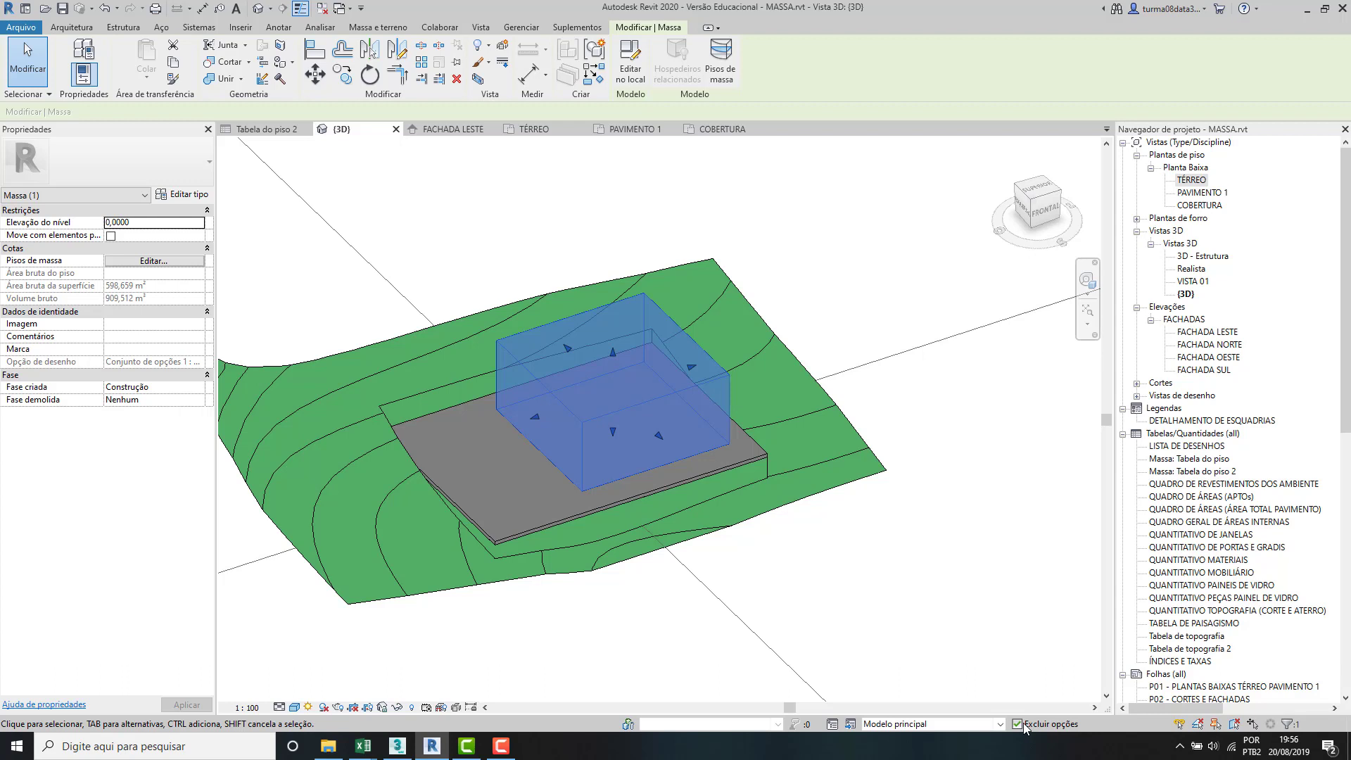
# Step: Switch the active design option back to CUBO (principal) and check its box mass by selecting it
pyautogui.click(1000, 725)
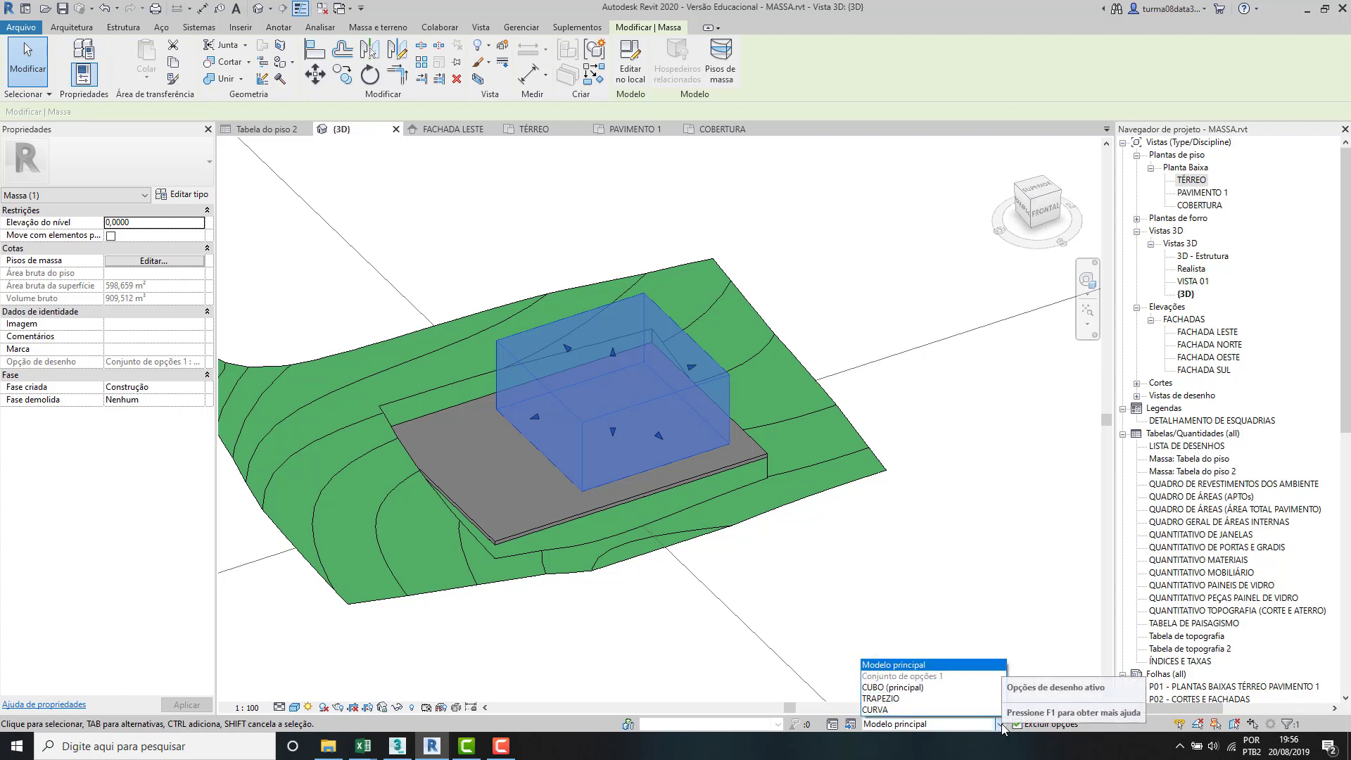
pyautogui.click(1018, 646)
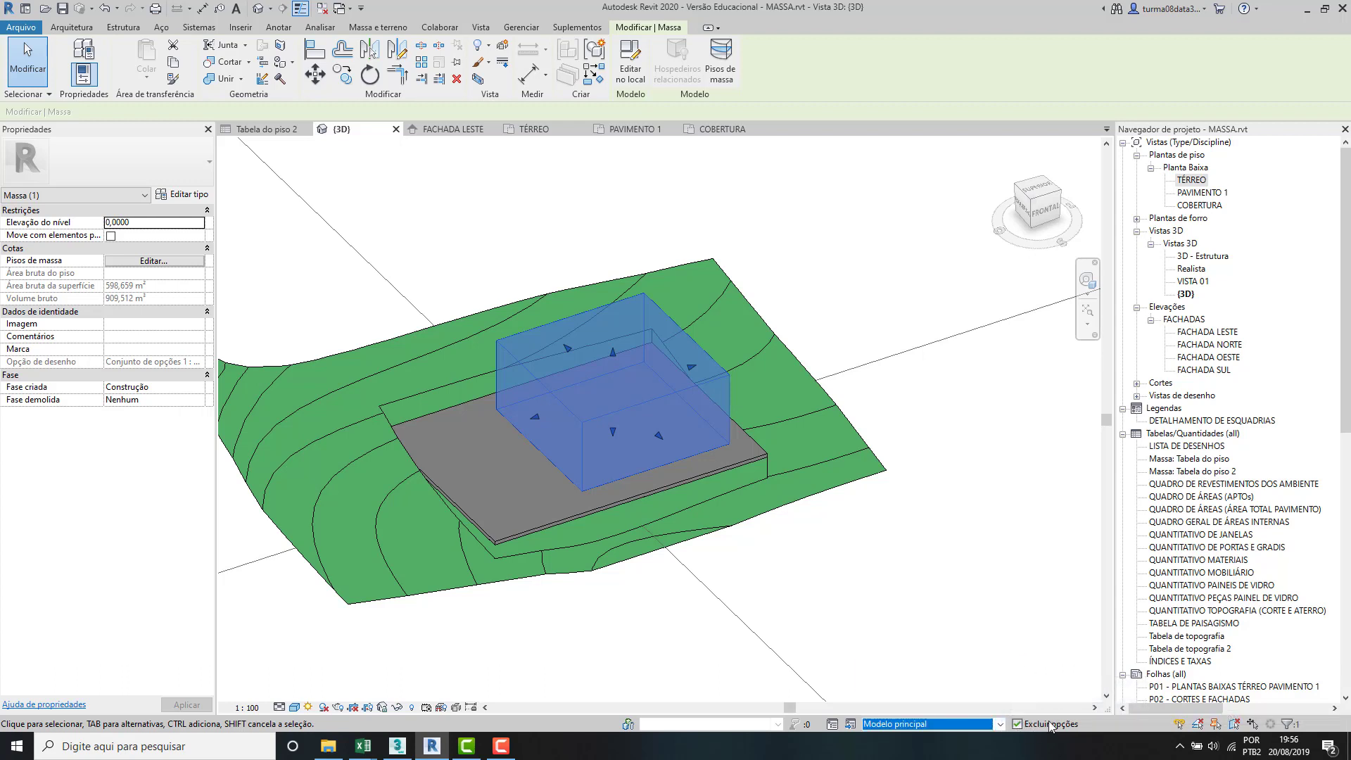
pyautogui.click(1000, 724)
pyautogui.click(915, 692)
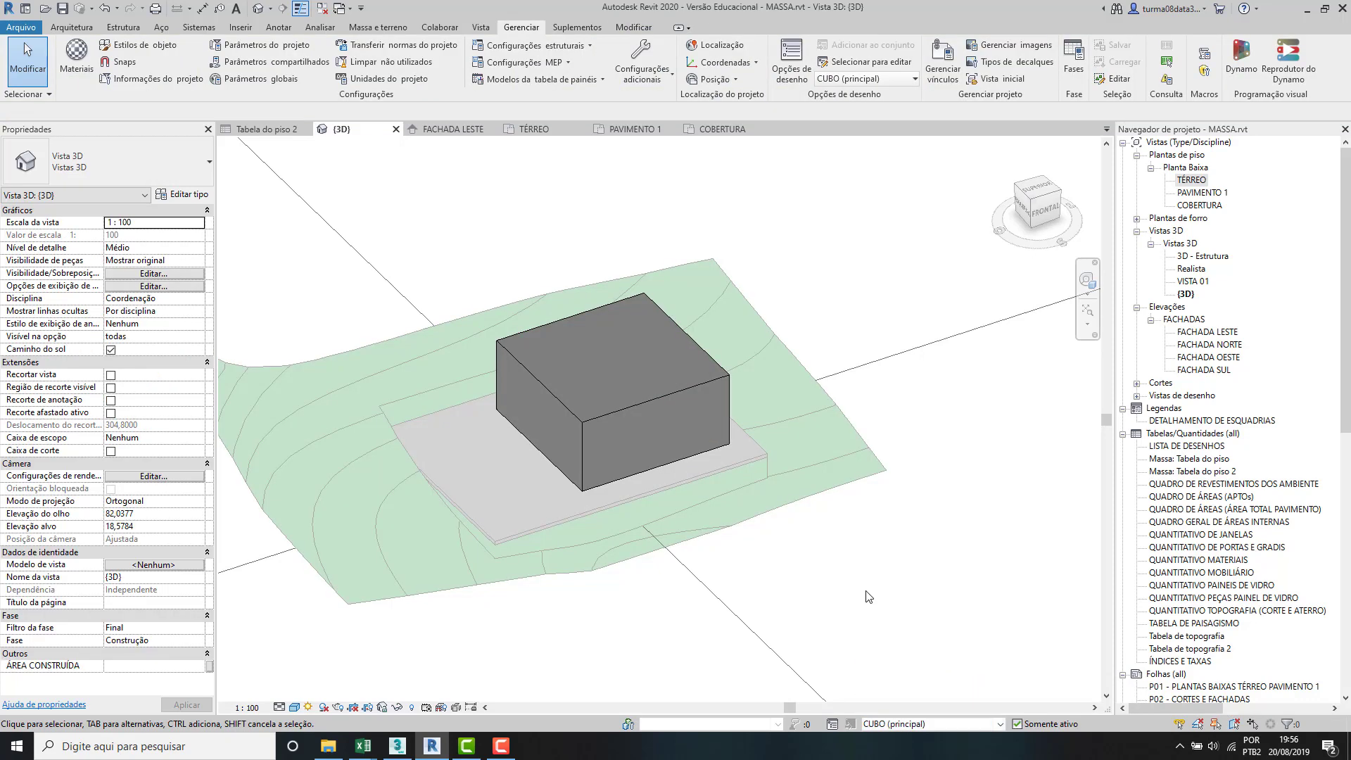
pyautogui.click(594, 411)
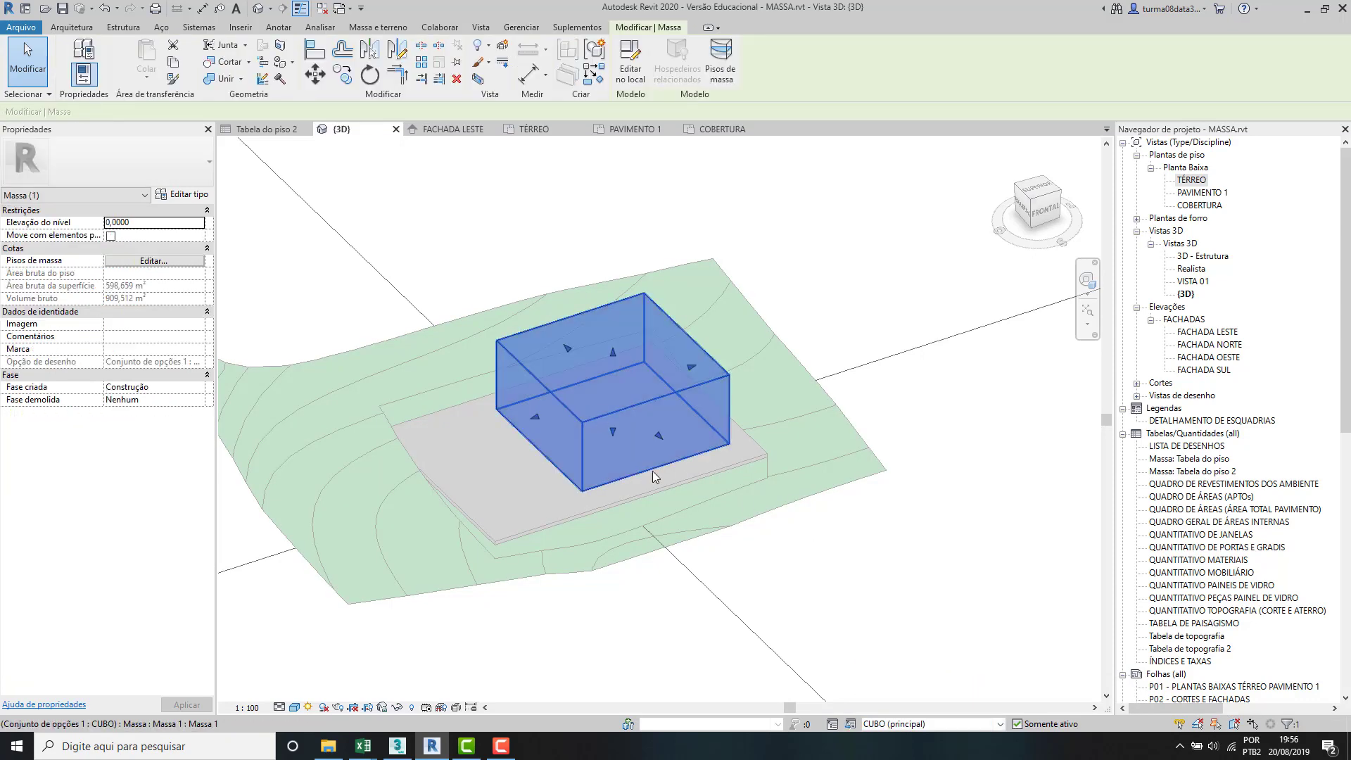
pyautogui.click(968, 563)
# Step: Make TRAPEZIO the active design option and start editing its box mass in place
pyautogui.click(1000, 725)
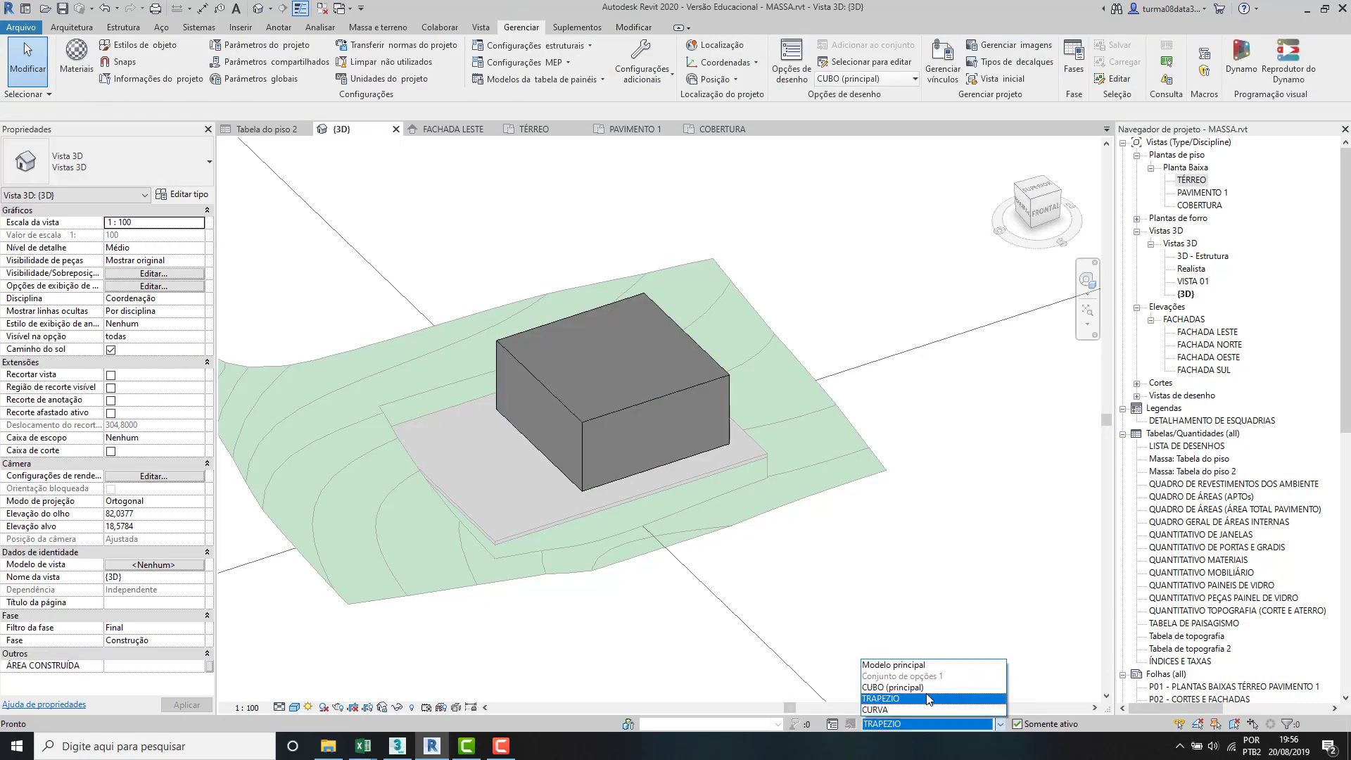
pyautogui.click(929, 699)
pyautogui.click(590, 414)
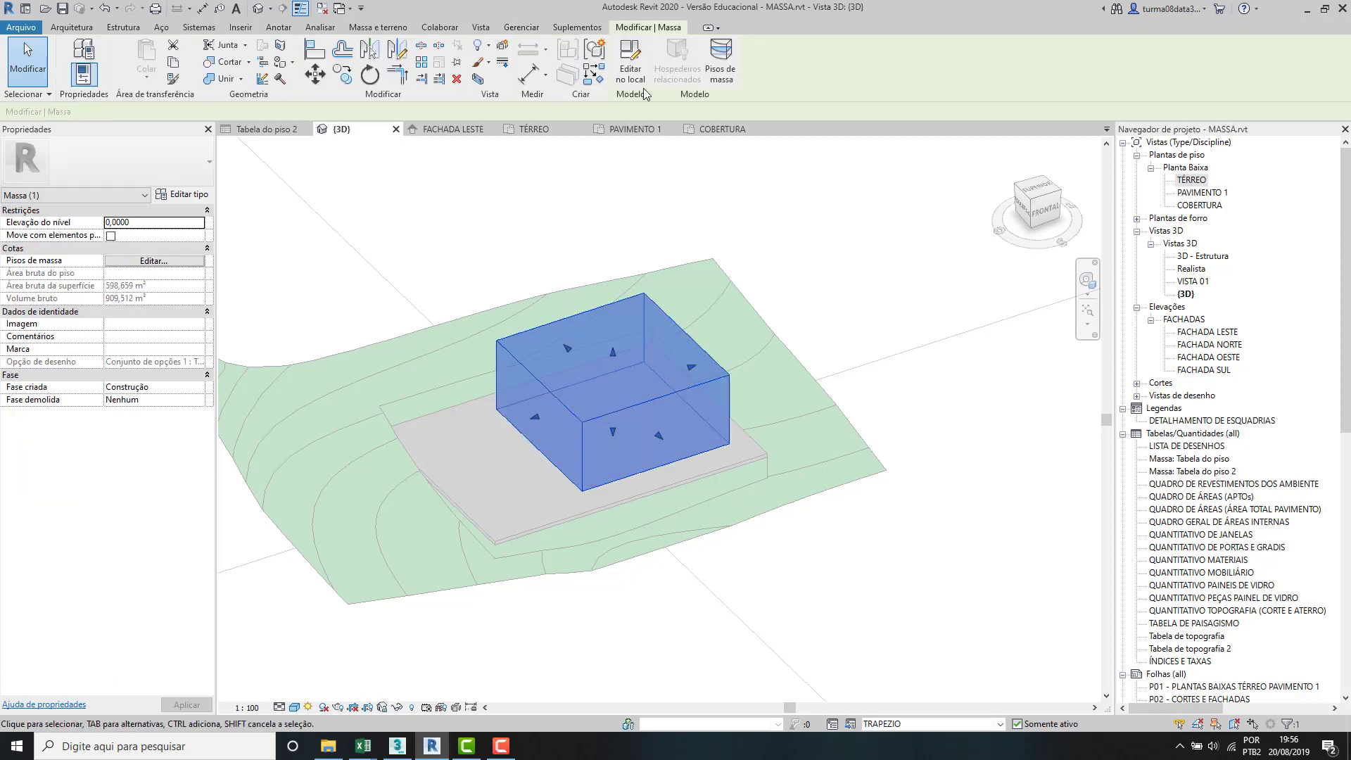
pyautogui.click(631, 62)
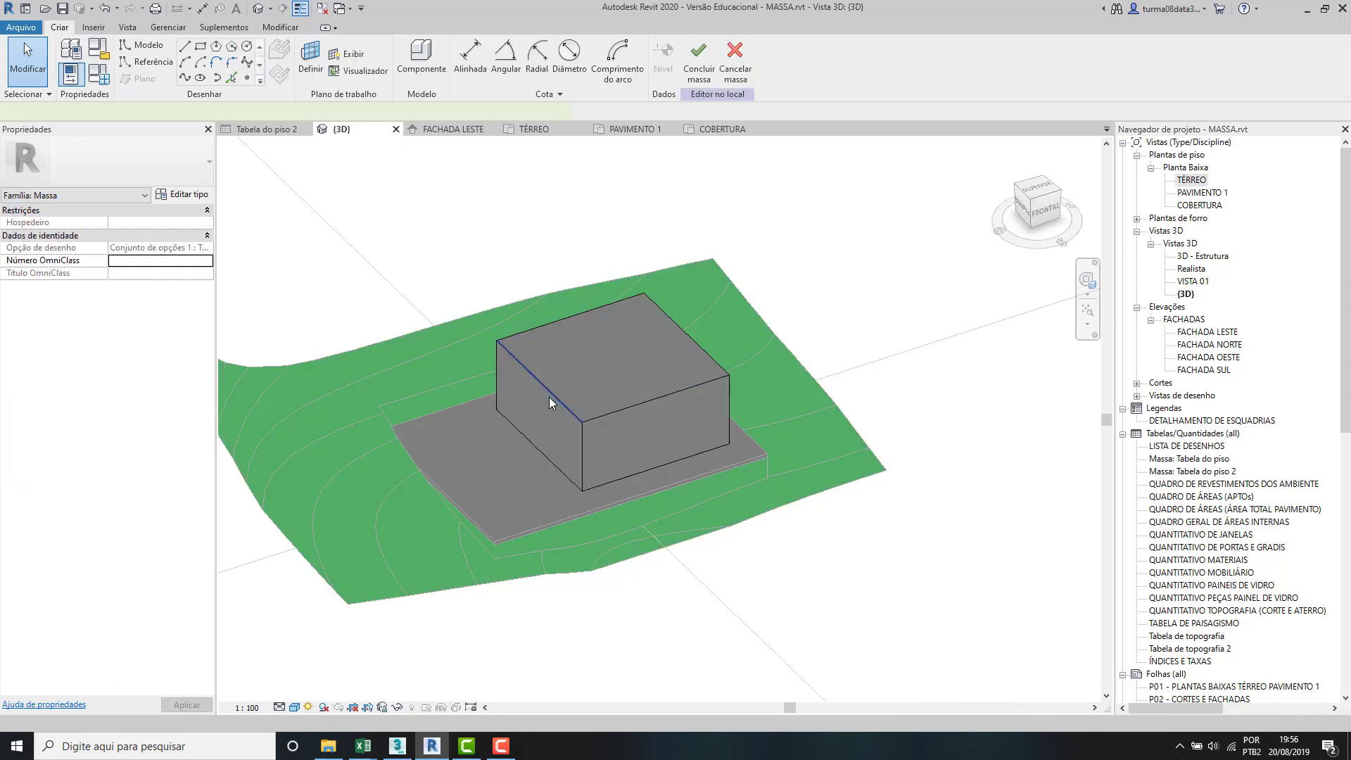
# Step: Pull two opposite upper edges of the TRAPEZIO box outward so its sides flare, and finish the mass
pyautogui.click(549, 395)
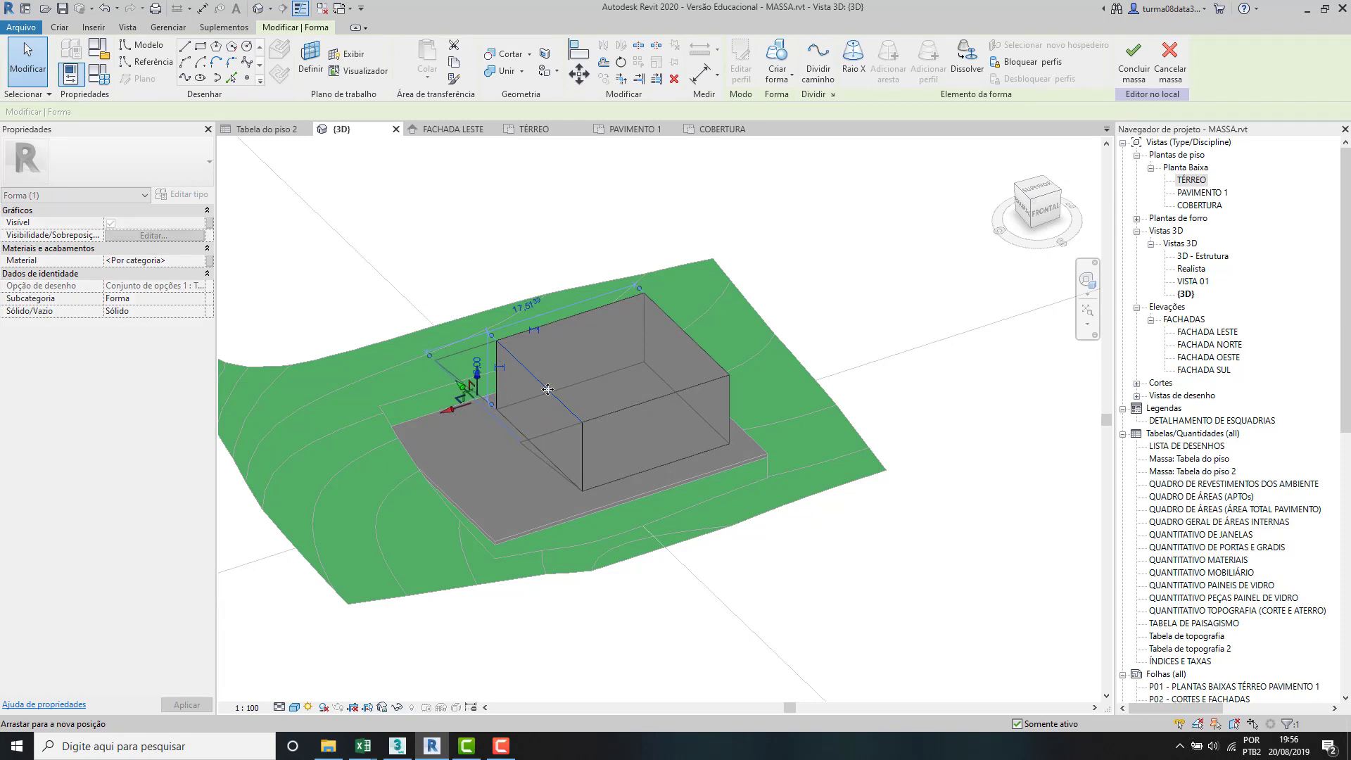
pyautogui.click(687, 341)
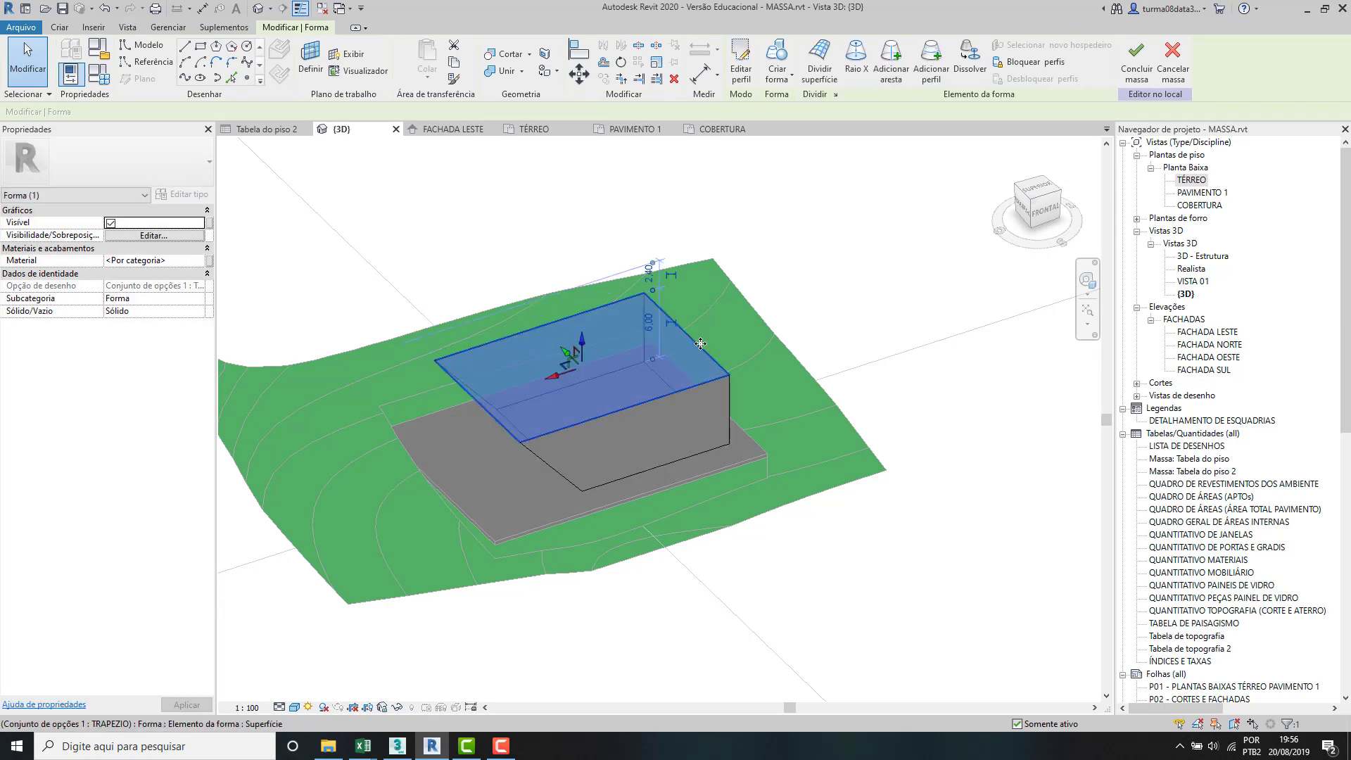
pyautogui.click(700, 343)
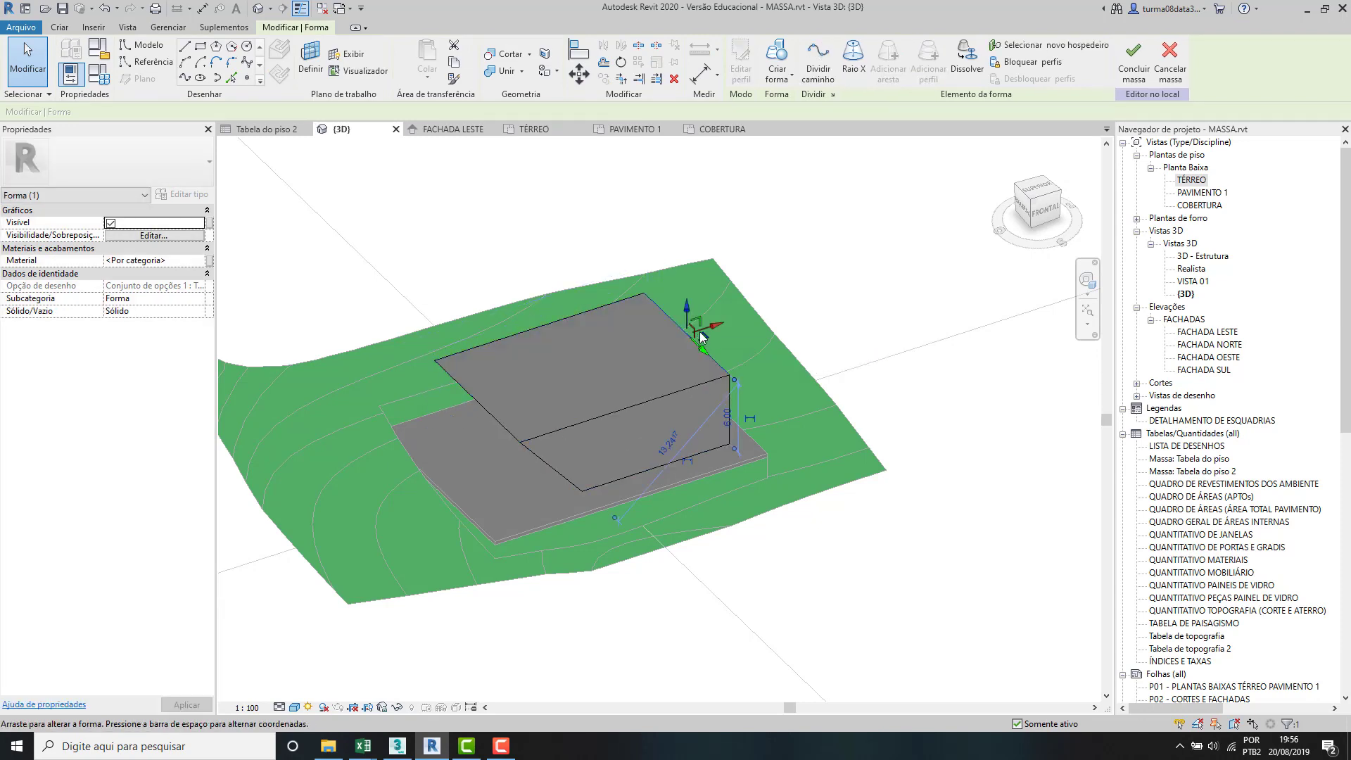
pyautogui.moveTo(700, 342); pyautogui.dragTo(767, 321)
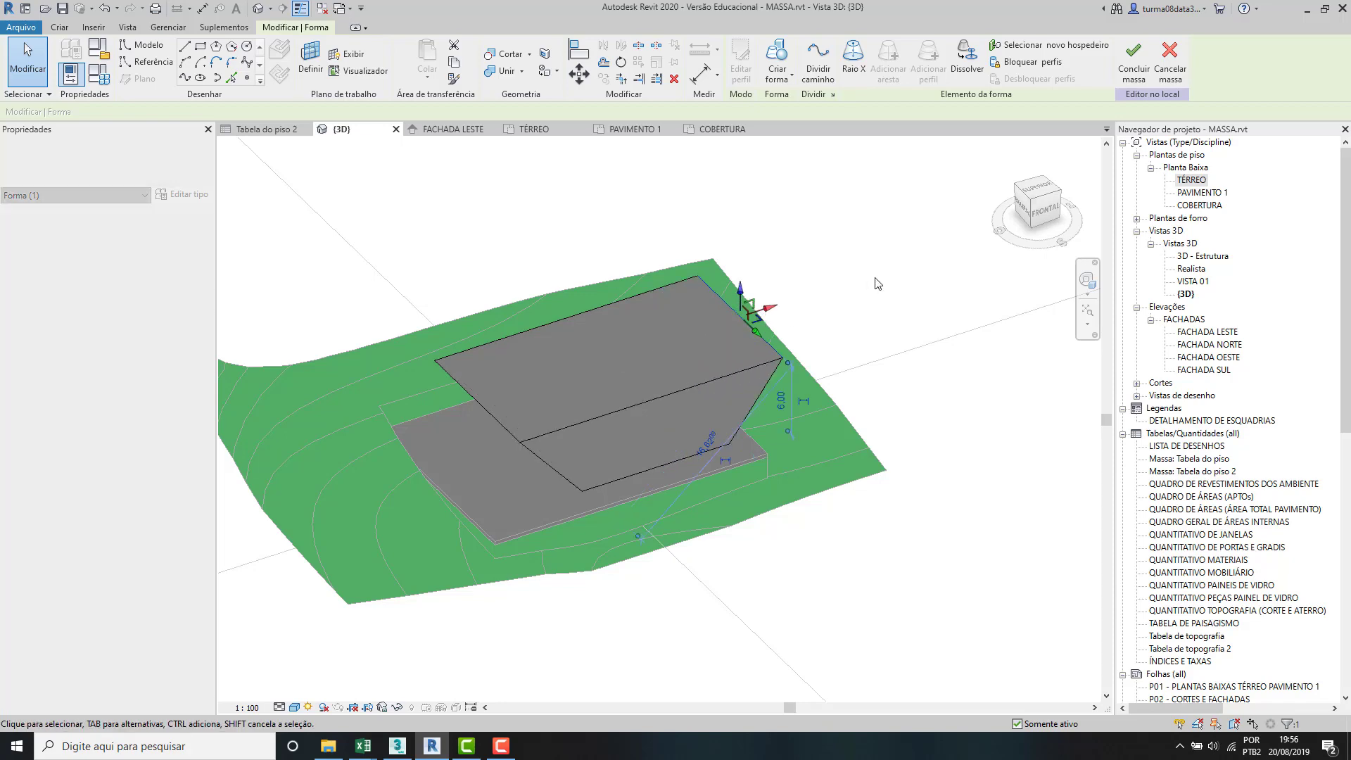
pyautogui.click(877, 283)
pyautogui.click(748, 70)
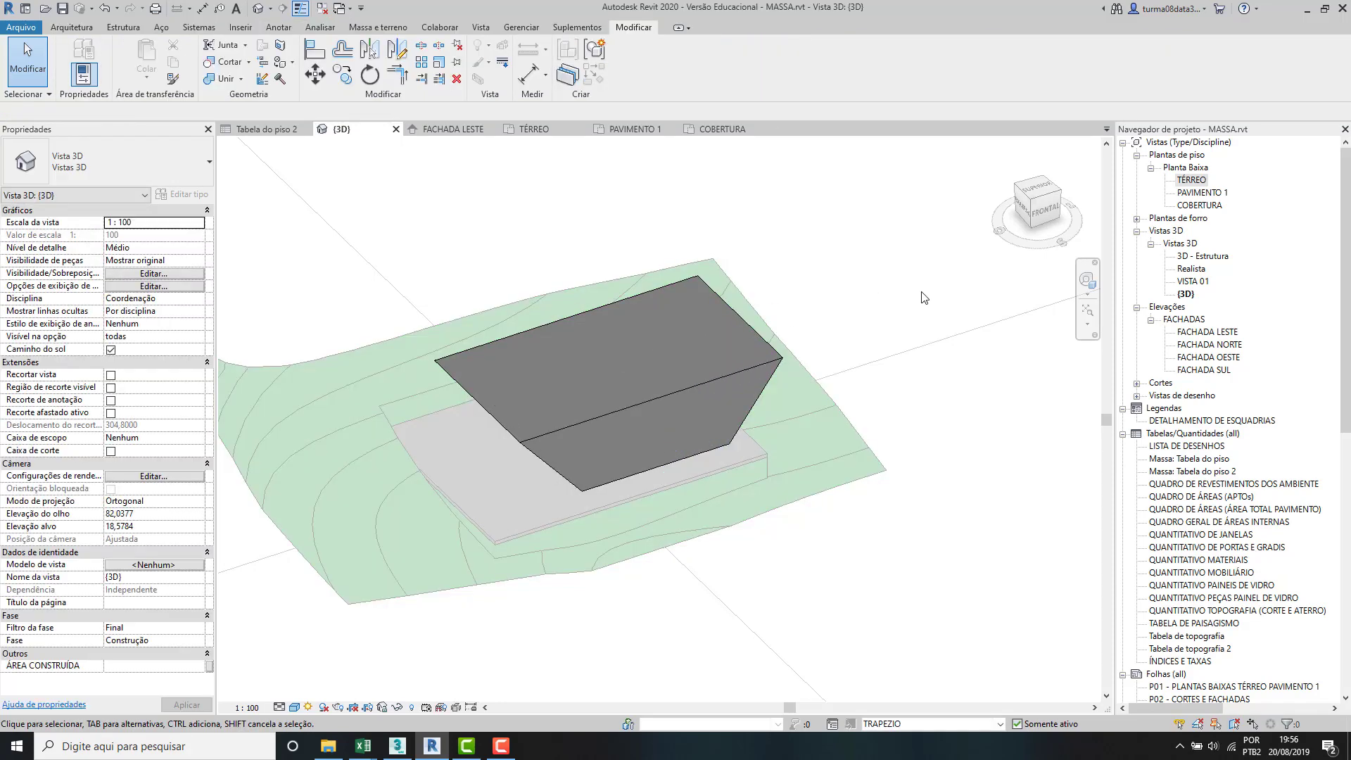
# Step: Make CURVA the active design option and start editing its box mass in place
pyautogui.click(943, 725)
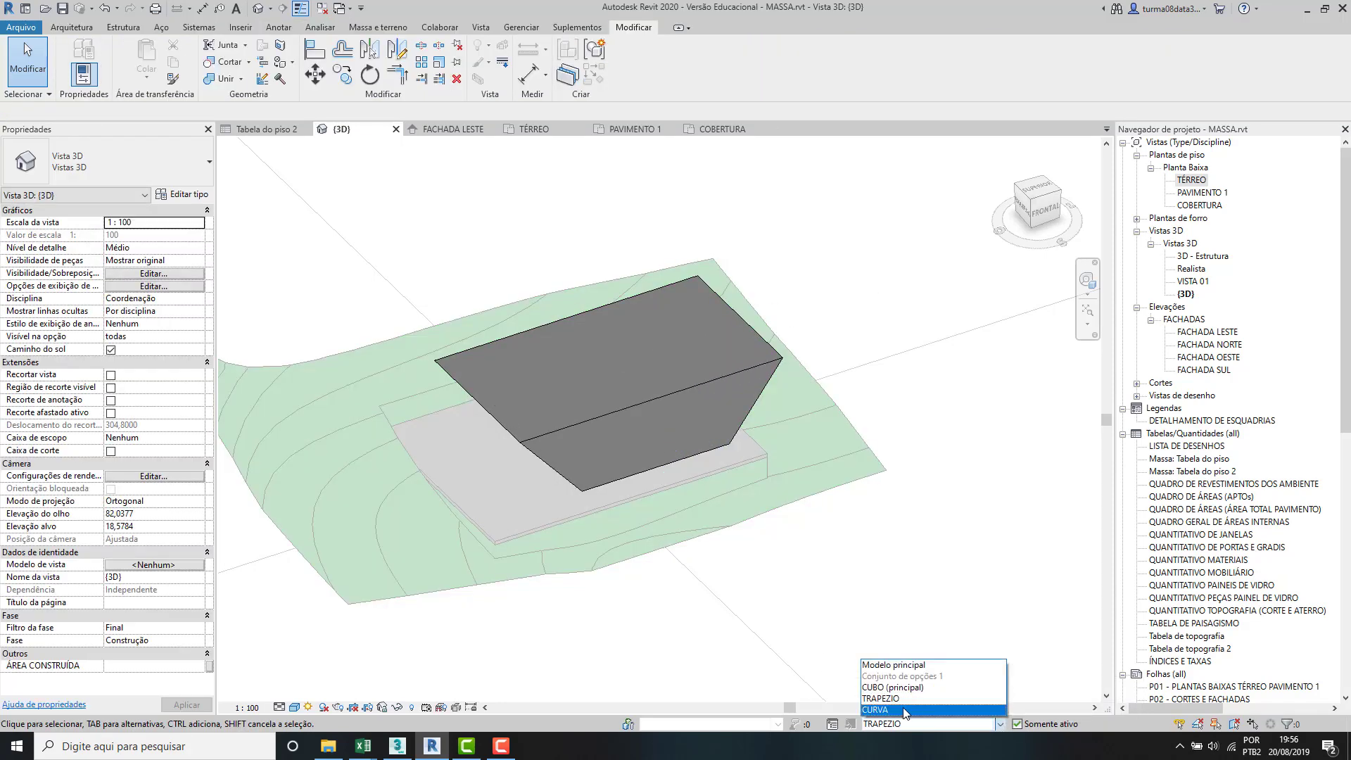
pyautogui.click(936, 711)
pyautogui.click(667, 391)
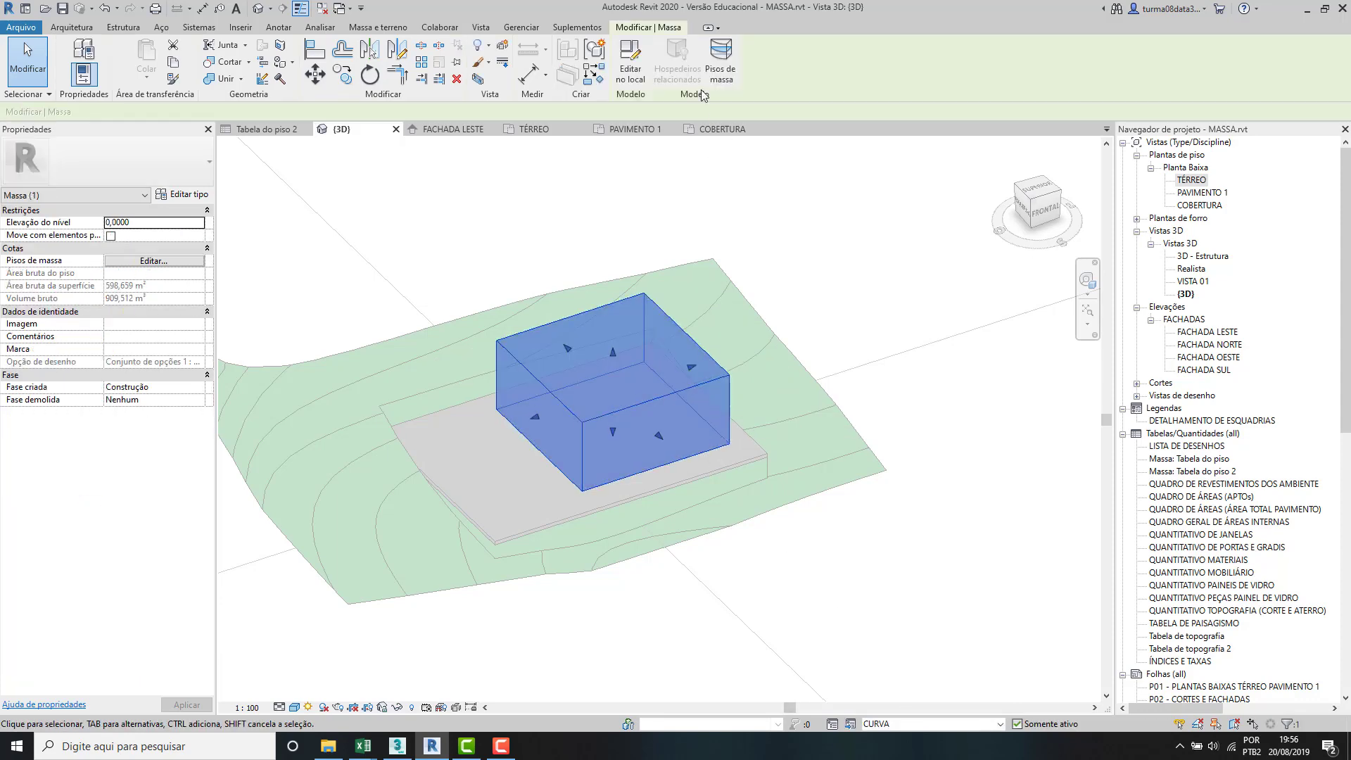
pyautogui.doubleClick(667, 392)
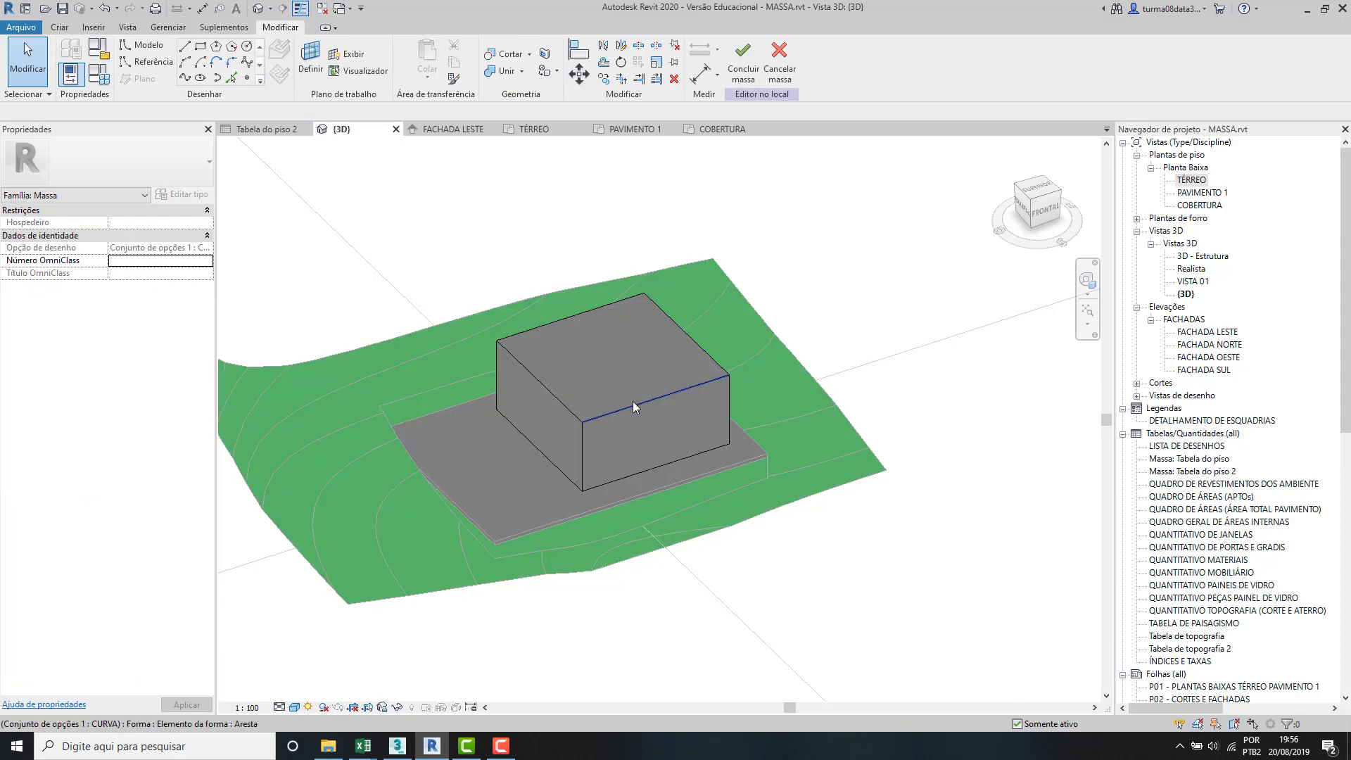
# Step: Edit the profile of the CURVA box's top face and delete its front edge line
pyautogui.click(633, 402)
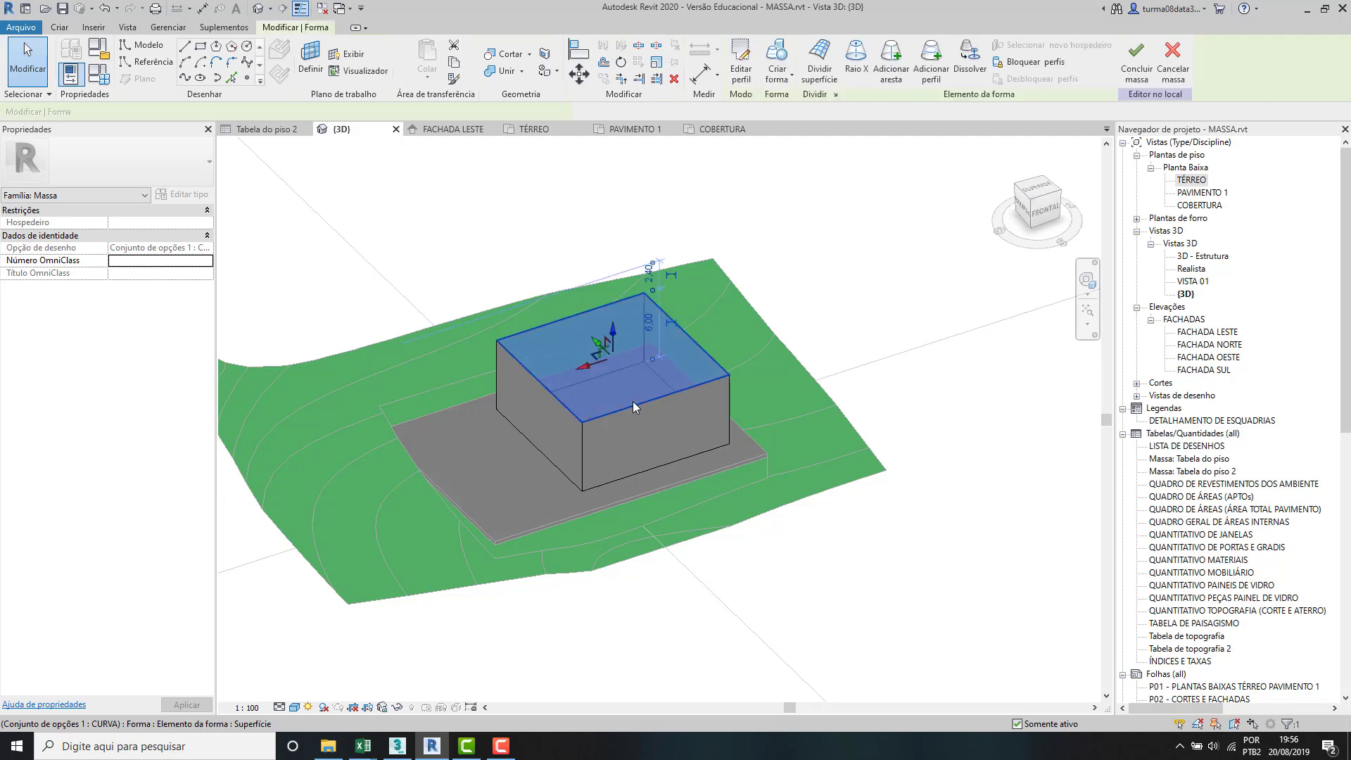
pyautogui.click(741, 65)
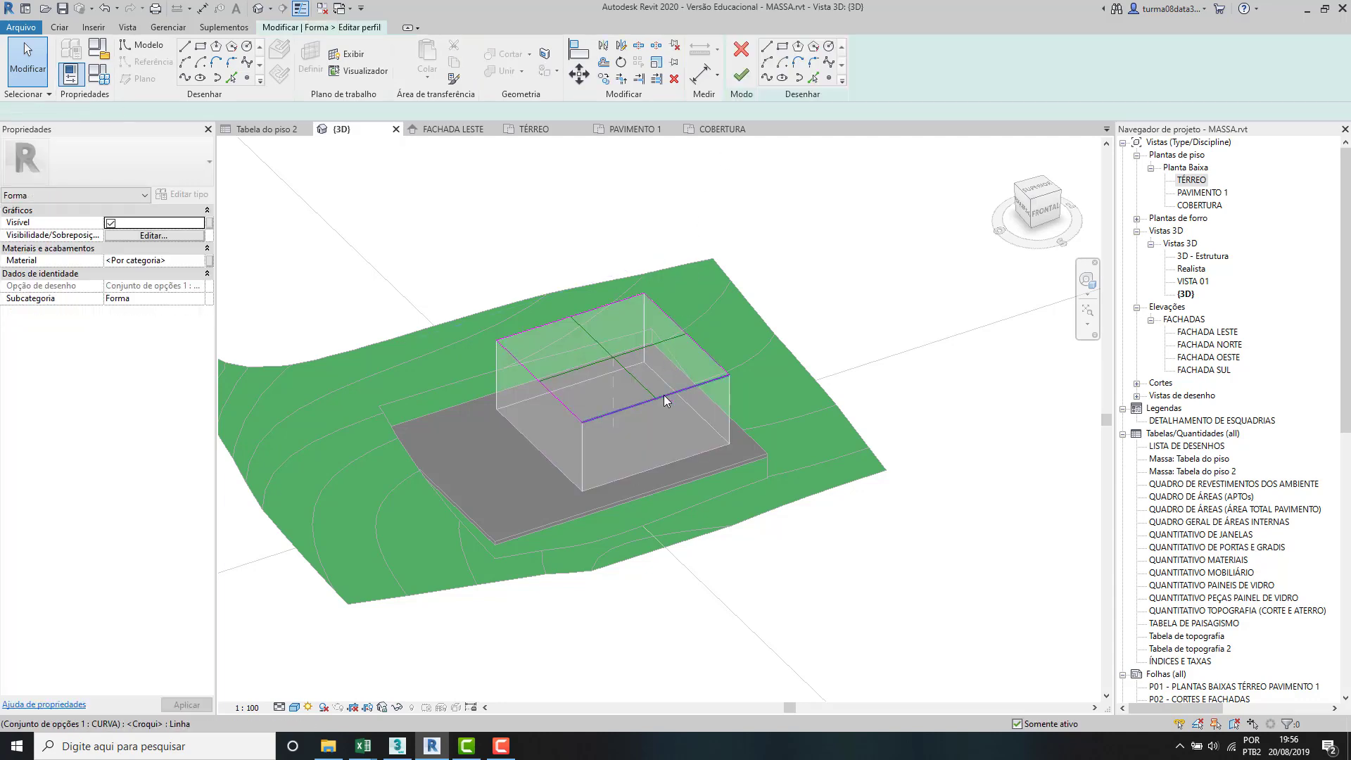
pyautogui.click(665, 395)
pyautogui.press('Delete')
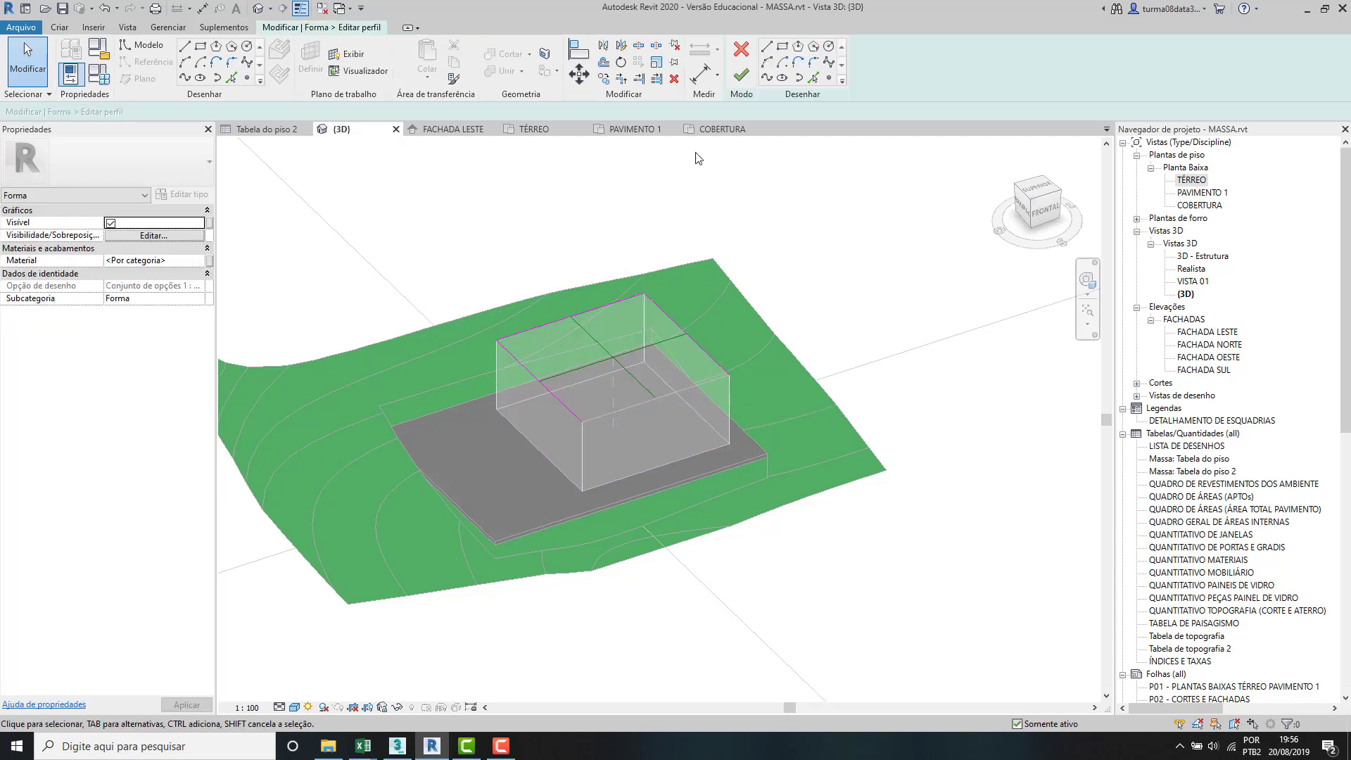
# Step: Close the profile with an outward-bulging arc between the two front corners, and finish the profile and the mass
pyautogui.click(767, 61)
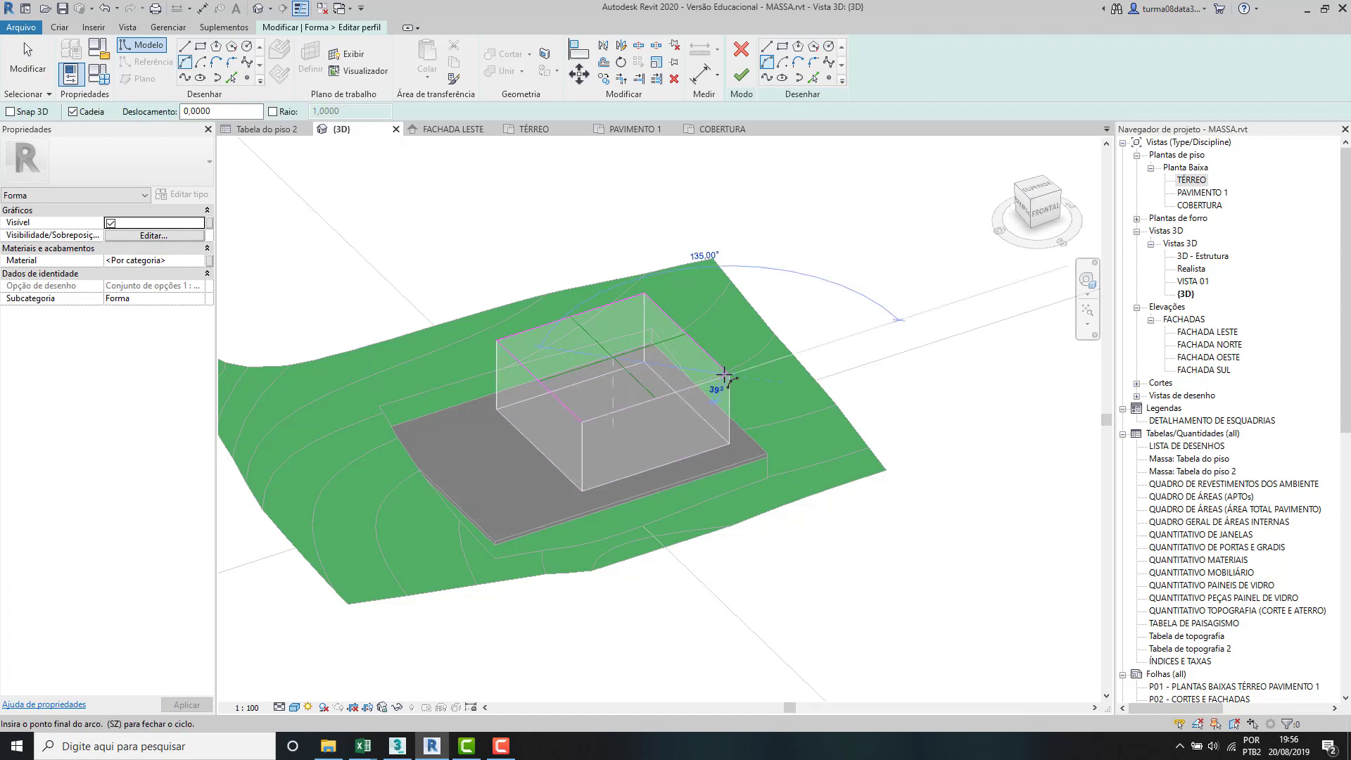
pyautogui.click(729, 377)
pyautogui.click(581, 421)
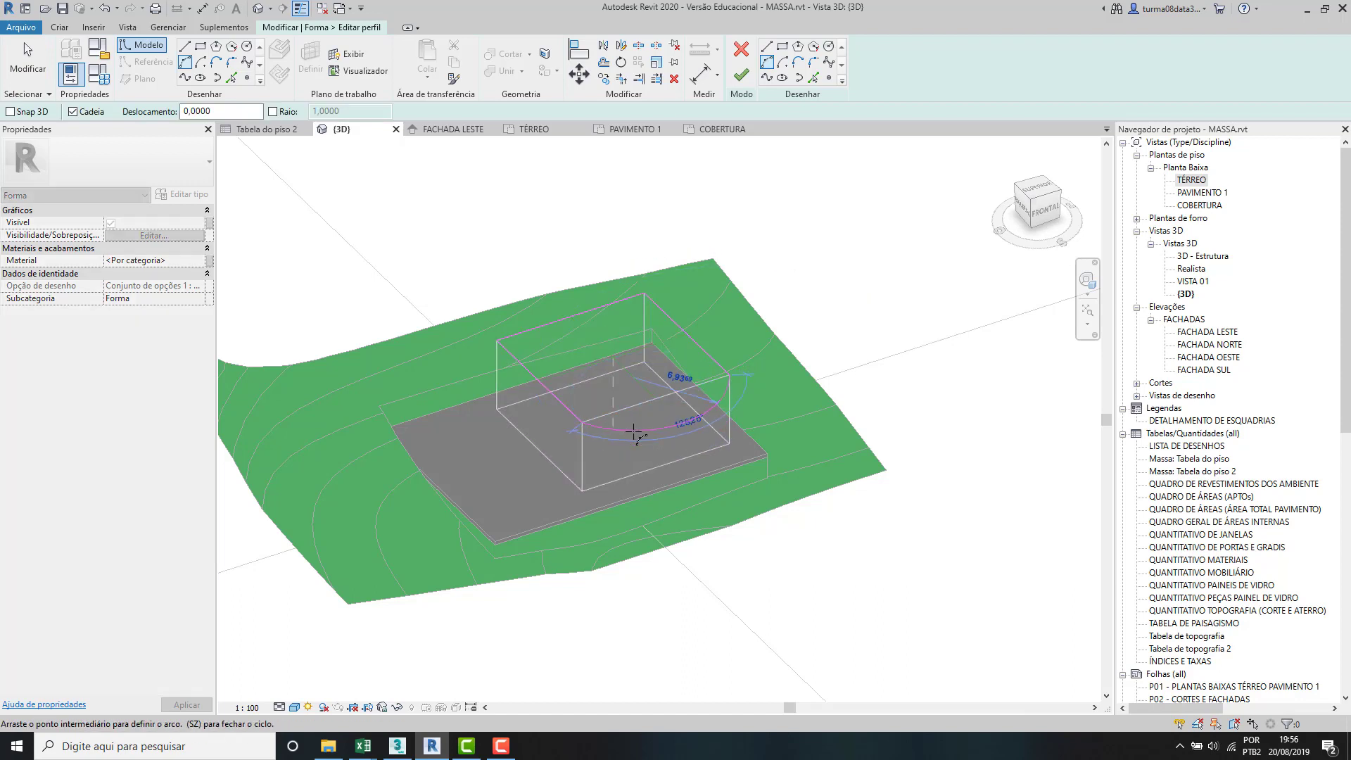
pyautogui.click(640, 431)
pyautogui.click(19, 76)
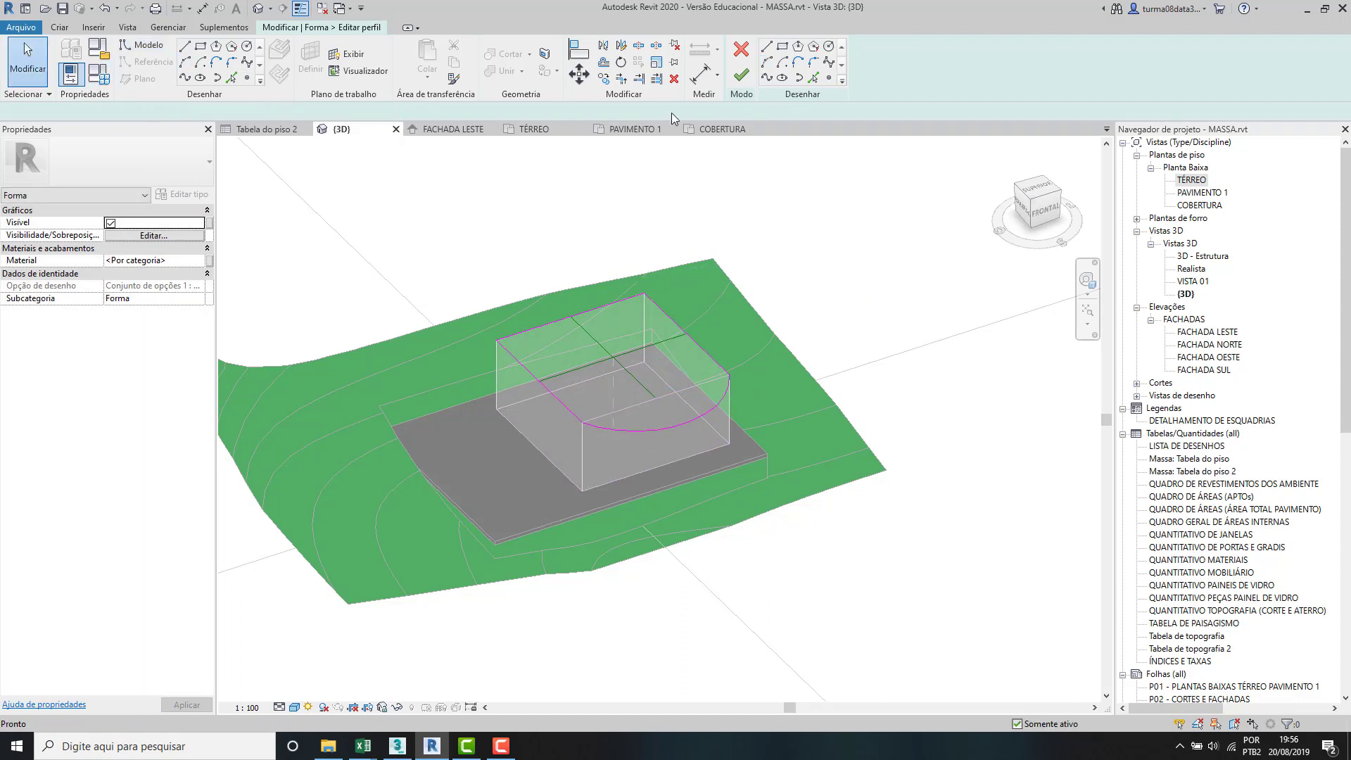
pyautogui.click(741, 73)
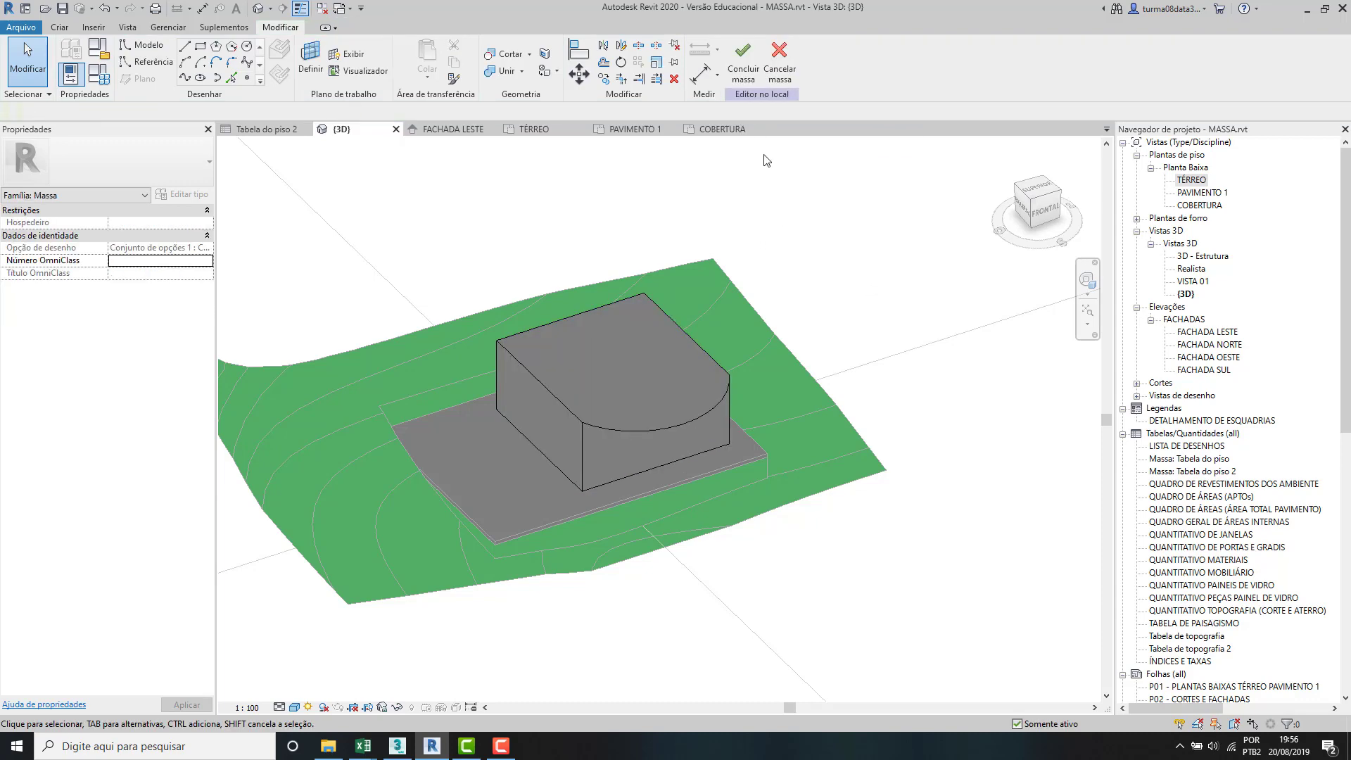
pyautogui.click(743, 68)
# Step: Compare the option masses by making TRAPEZIO and then CUBO (principal) the active design option
pyautogui.keyDown('shift'); pyautogui.moveTo(746, 470); pyautogui.dragTo(878, 476, button='middle'); pyautogui.keyUp('shift')
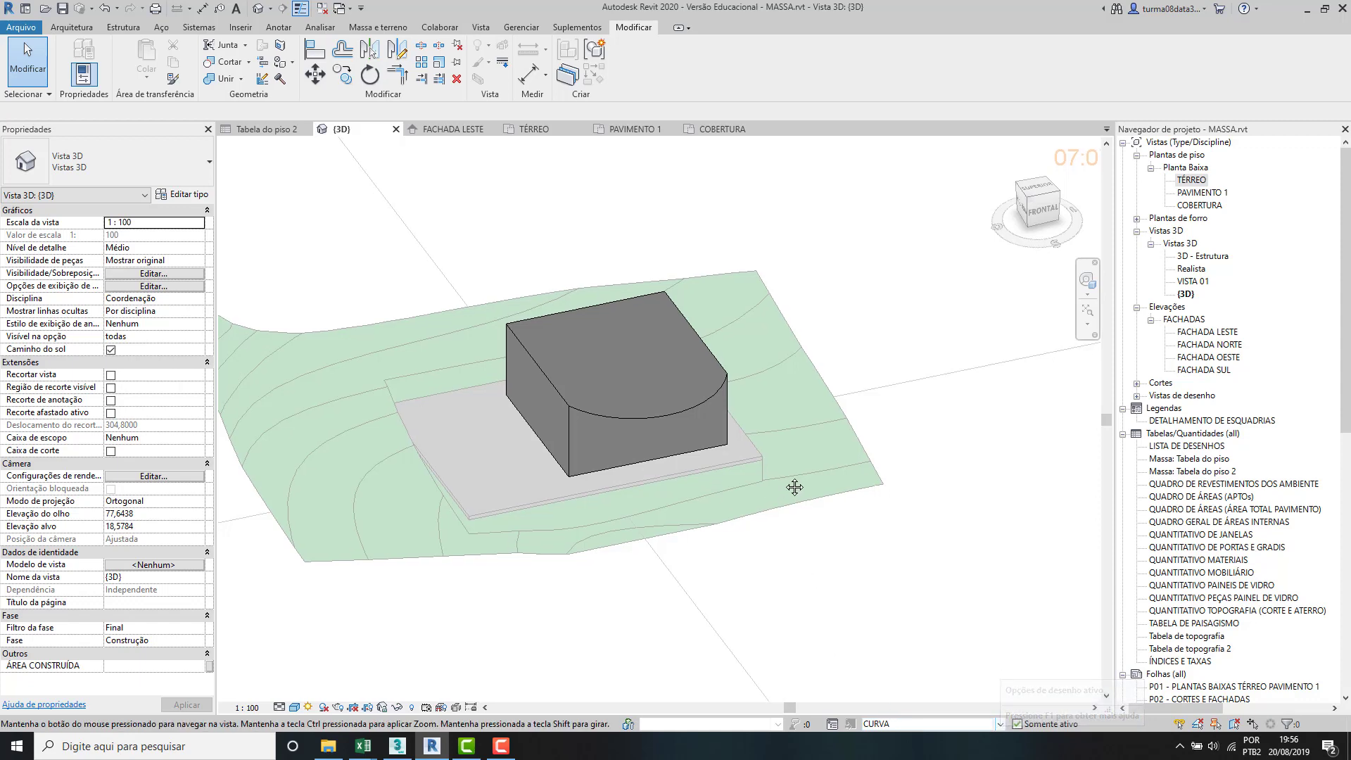
pyautogui.keyDown('shift'); pyautogui.moveTo(875, 483); pyautogui.dragTo(778, 484, button='middle'); pyautogui.keyUp('shift')
pyautogui.click(1007, 722)
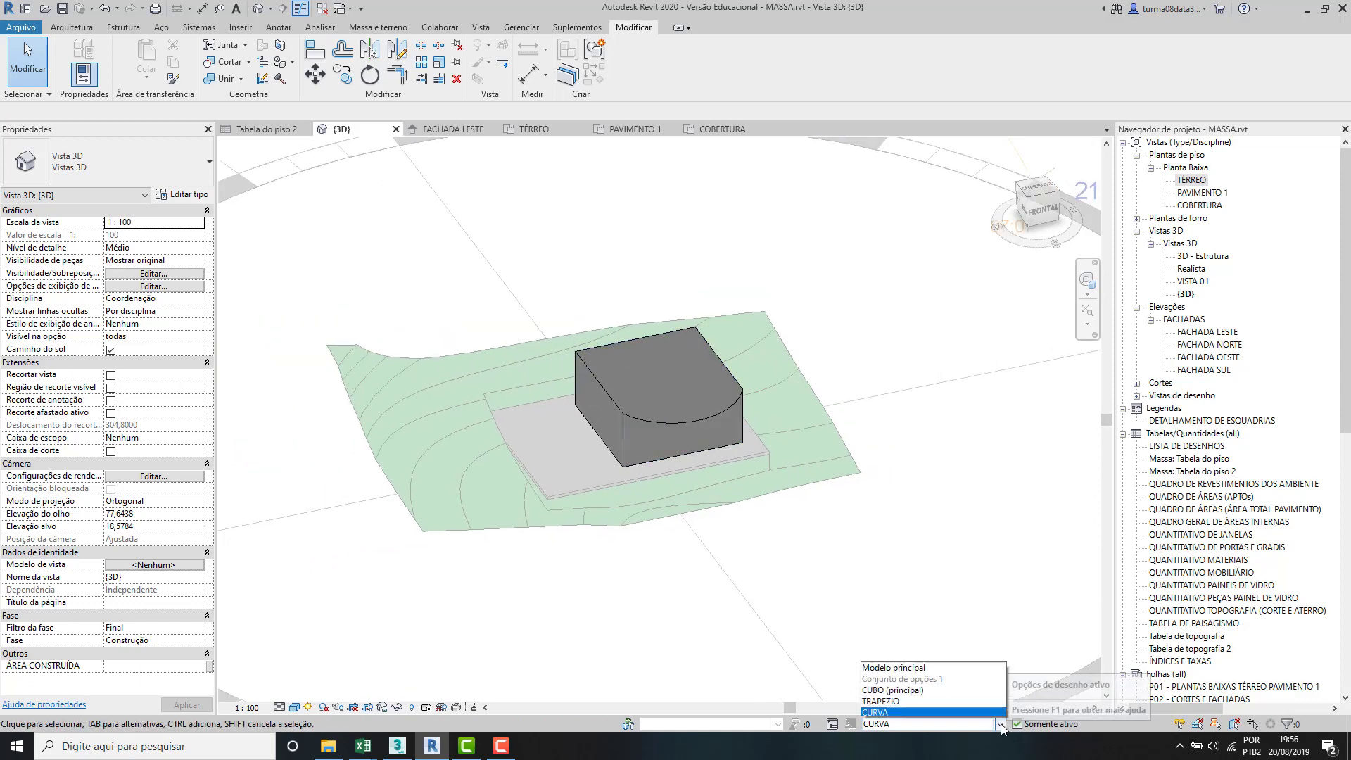
pyautogui.click(948, 703)
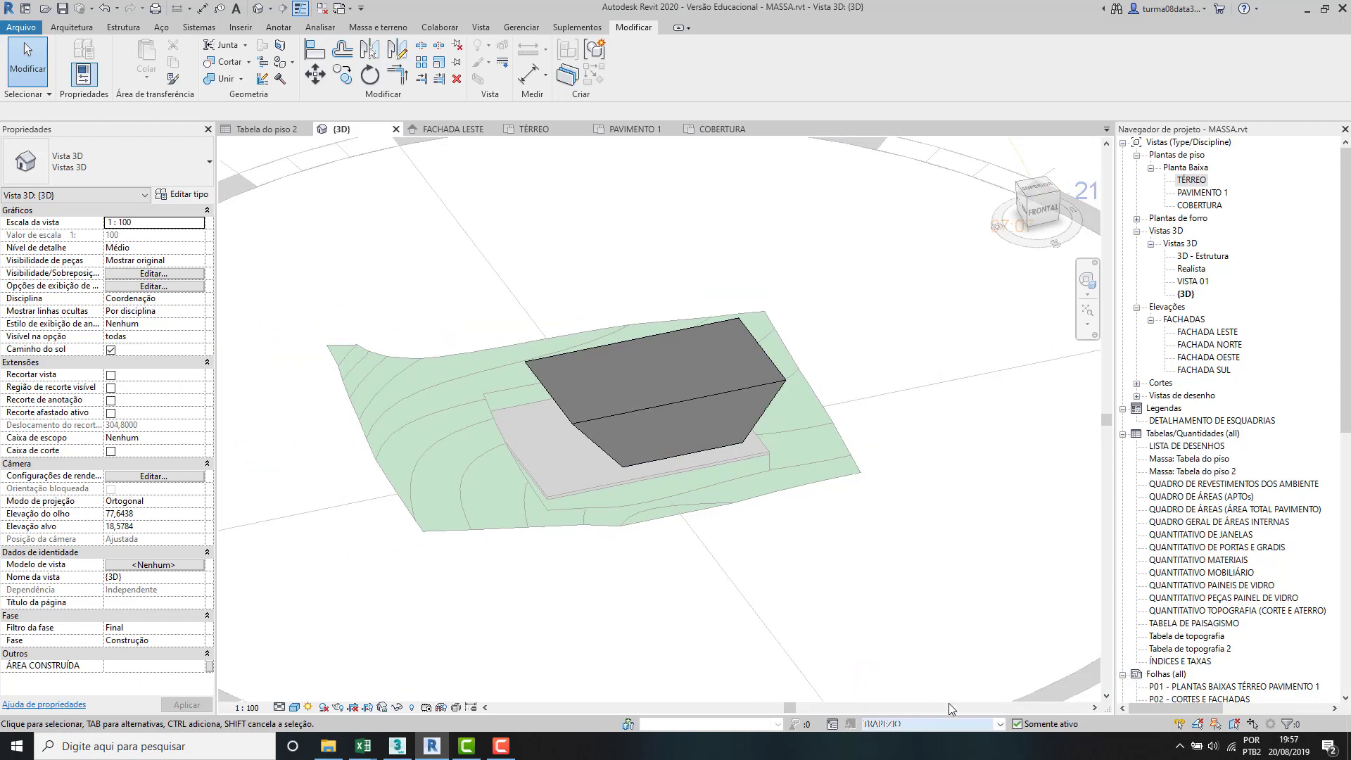
pyautogui.click(1001, 724)
pyautogui.click(892, 687)
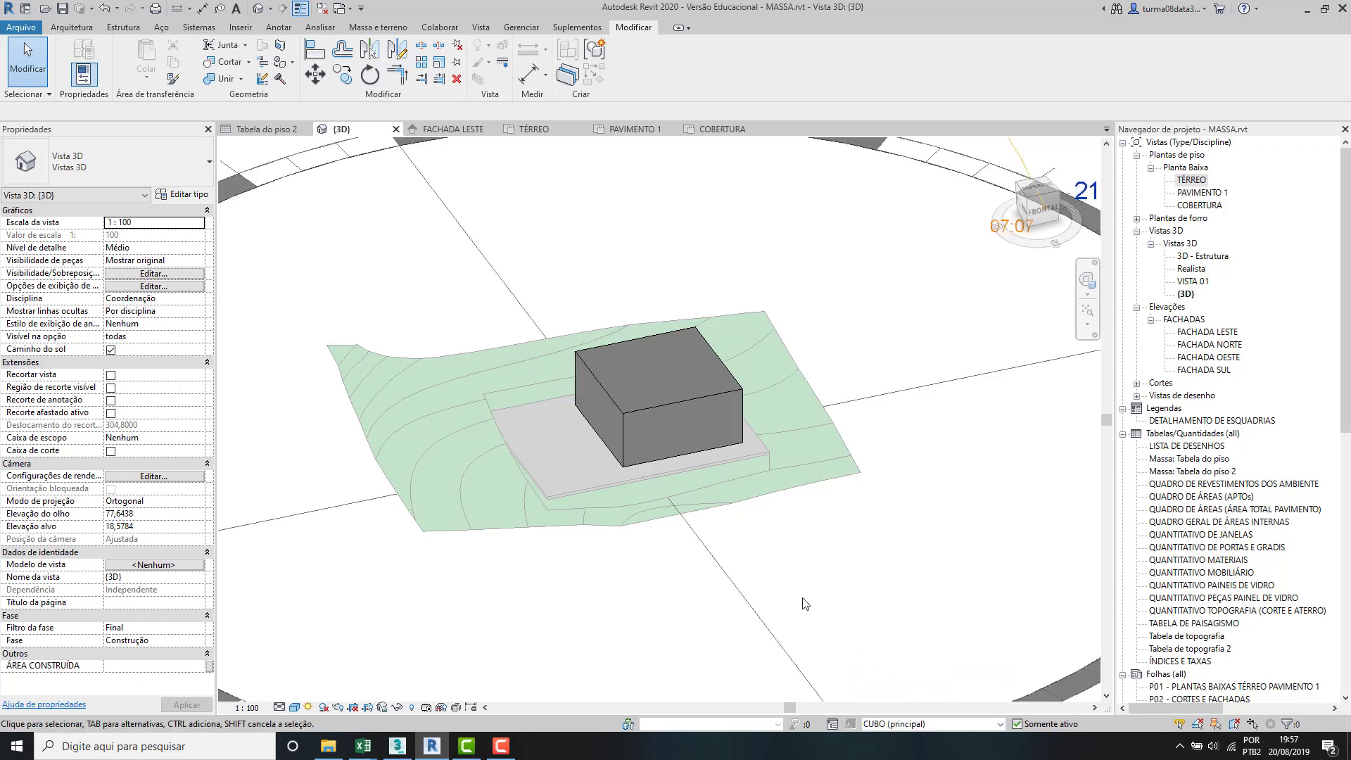
pyautogui.scroll(2, 660, 351)
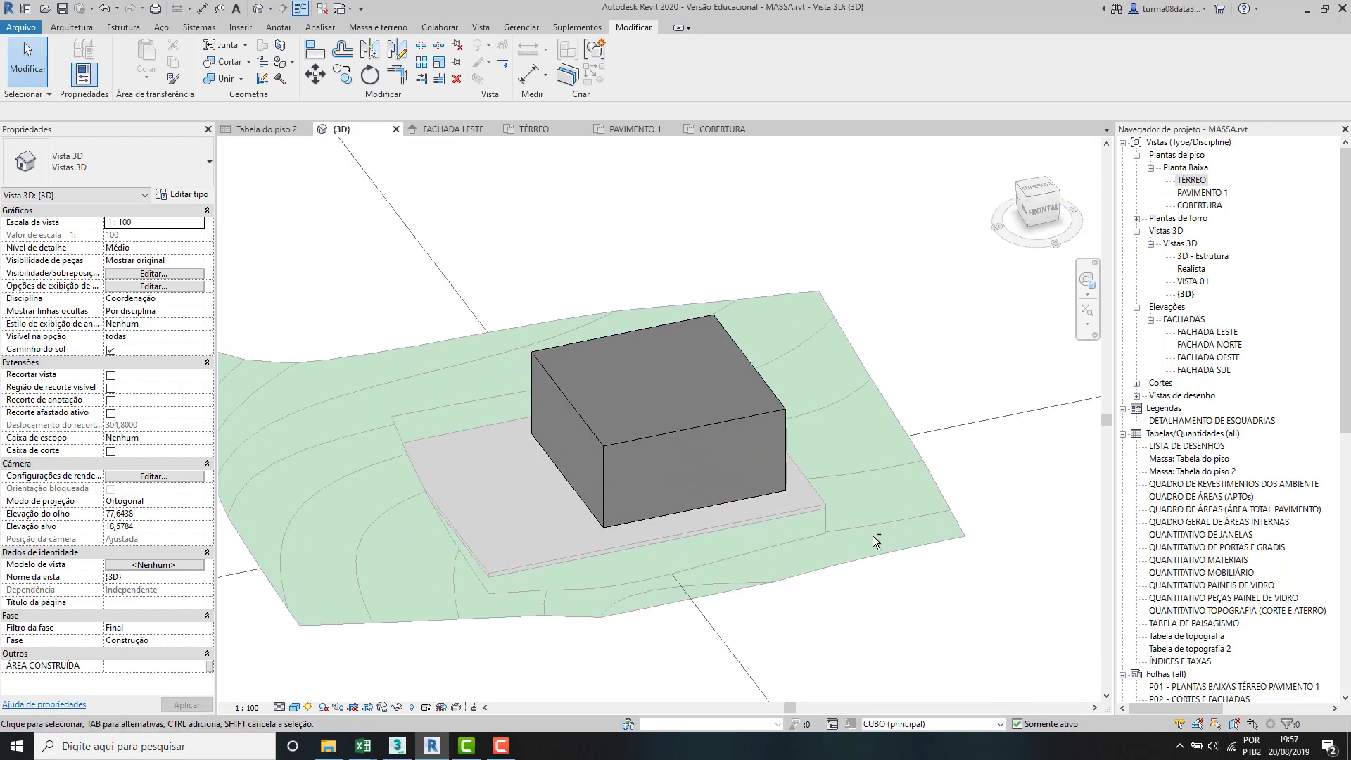
pyautogui.keyDown('shift'); pyautogui.moveTo(873, 535); pyautogui.dragTo(867, 582, button='middle'); pyautogui.keyUp('shift')
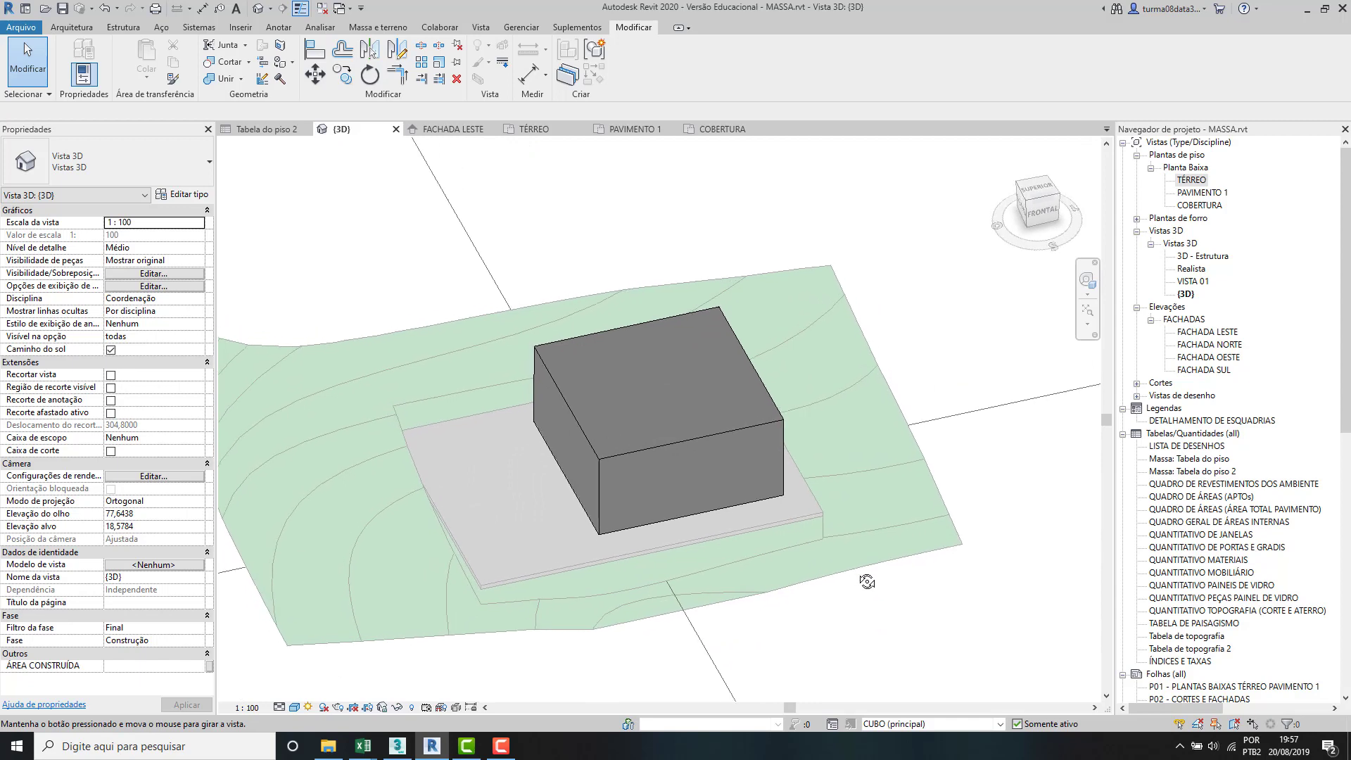
# Step: Return to Modelo principal, then cycle the active design option through CUBO (principal), CURVA and TRAPEZIO
pyautogui.click(1000, 725)
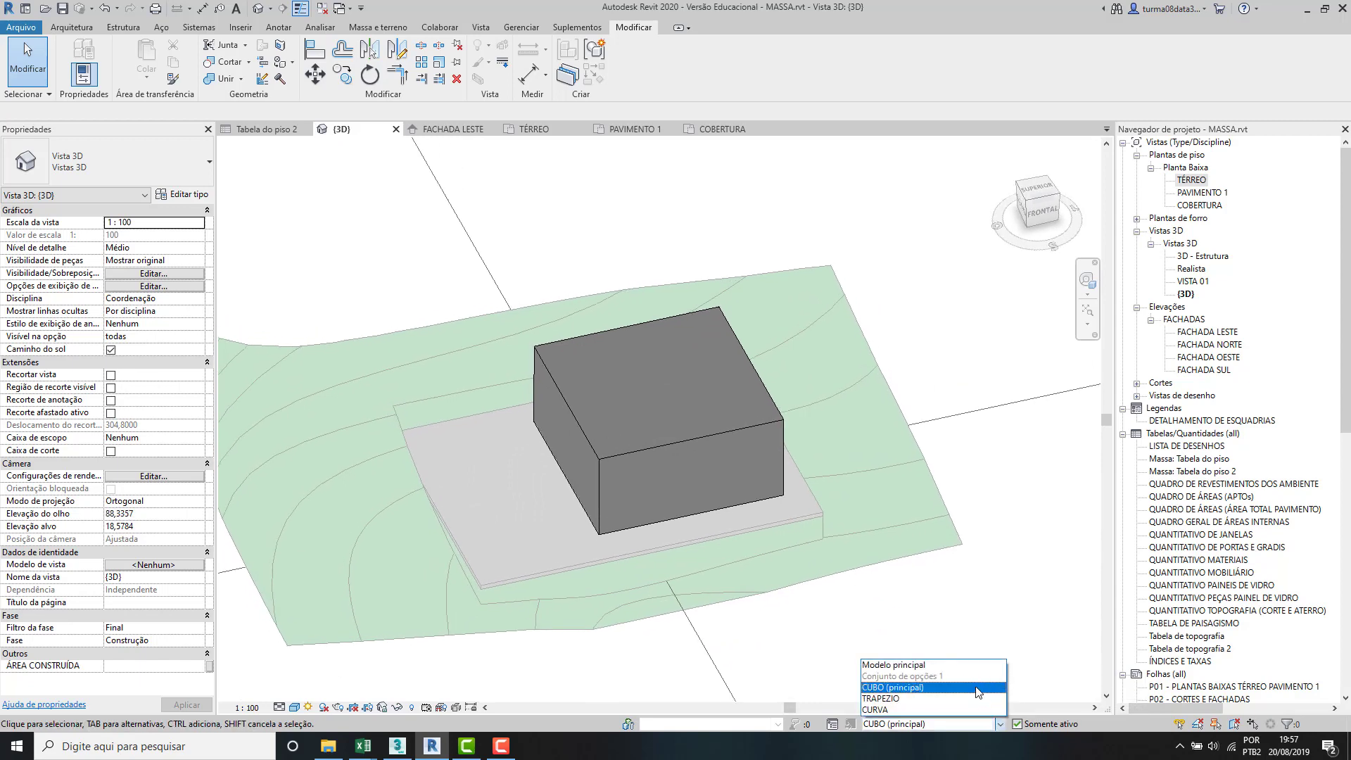
pyautogui.click(971, 665)
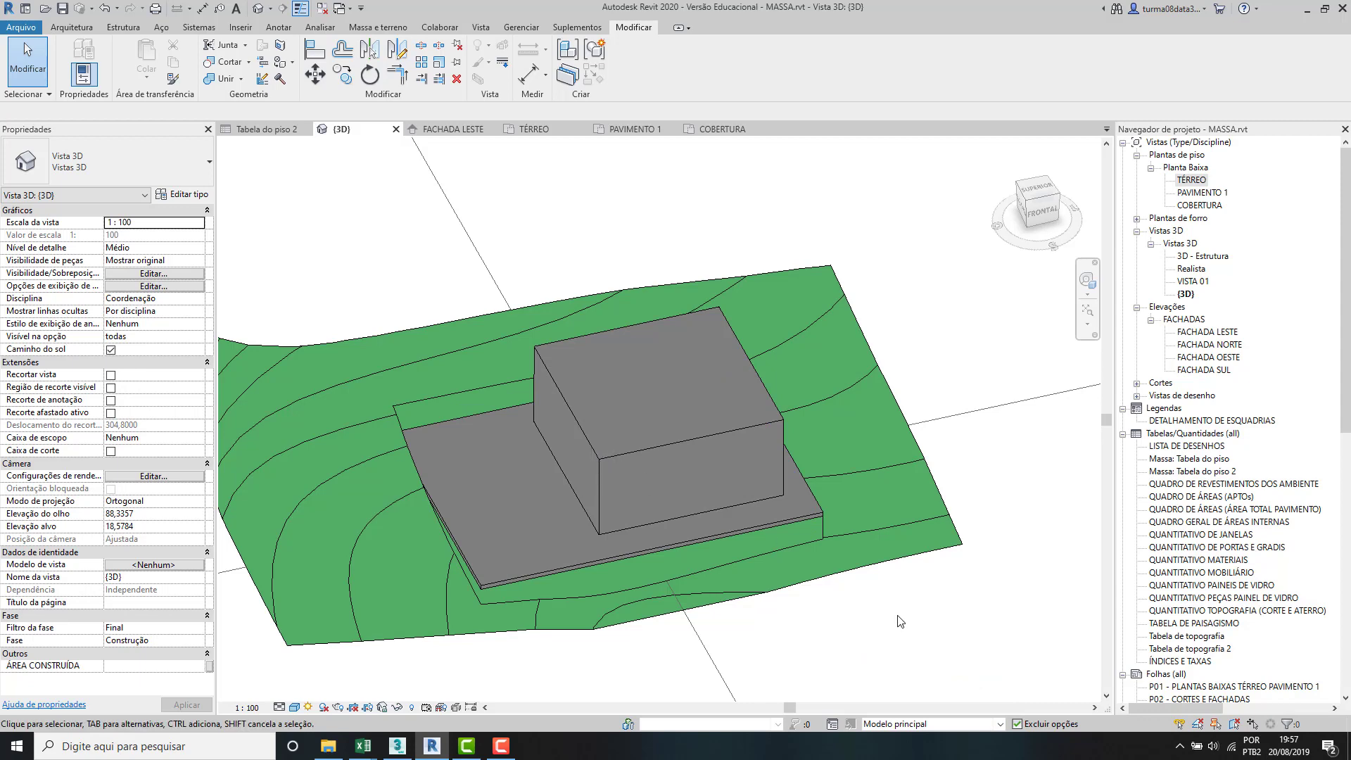
pyautogui.click(1000, 725)
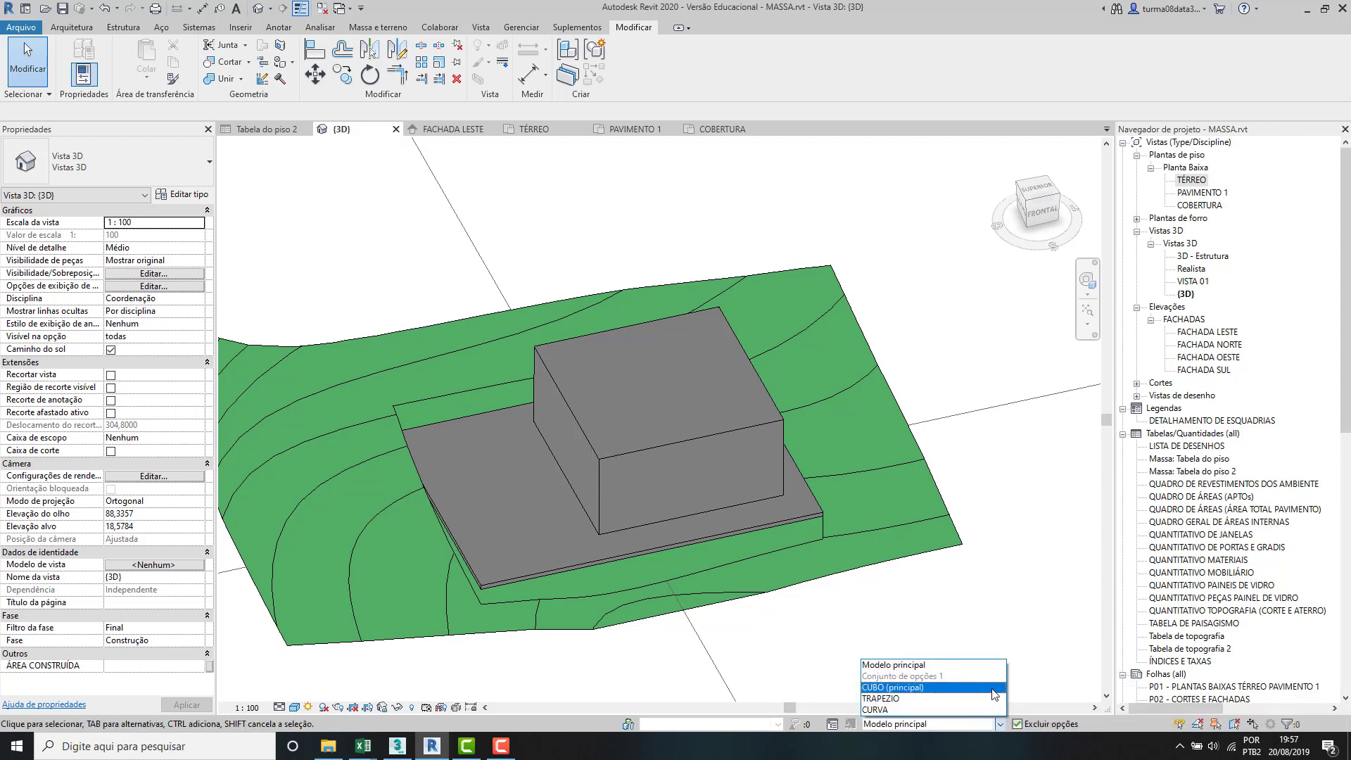
pyautogui.click(995, 688)
pyautogui.click(1000, 724)
pyautogui.click(982, 710)
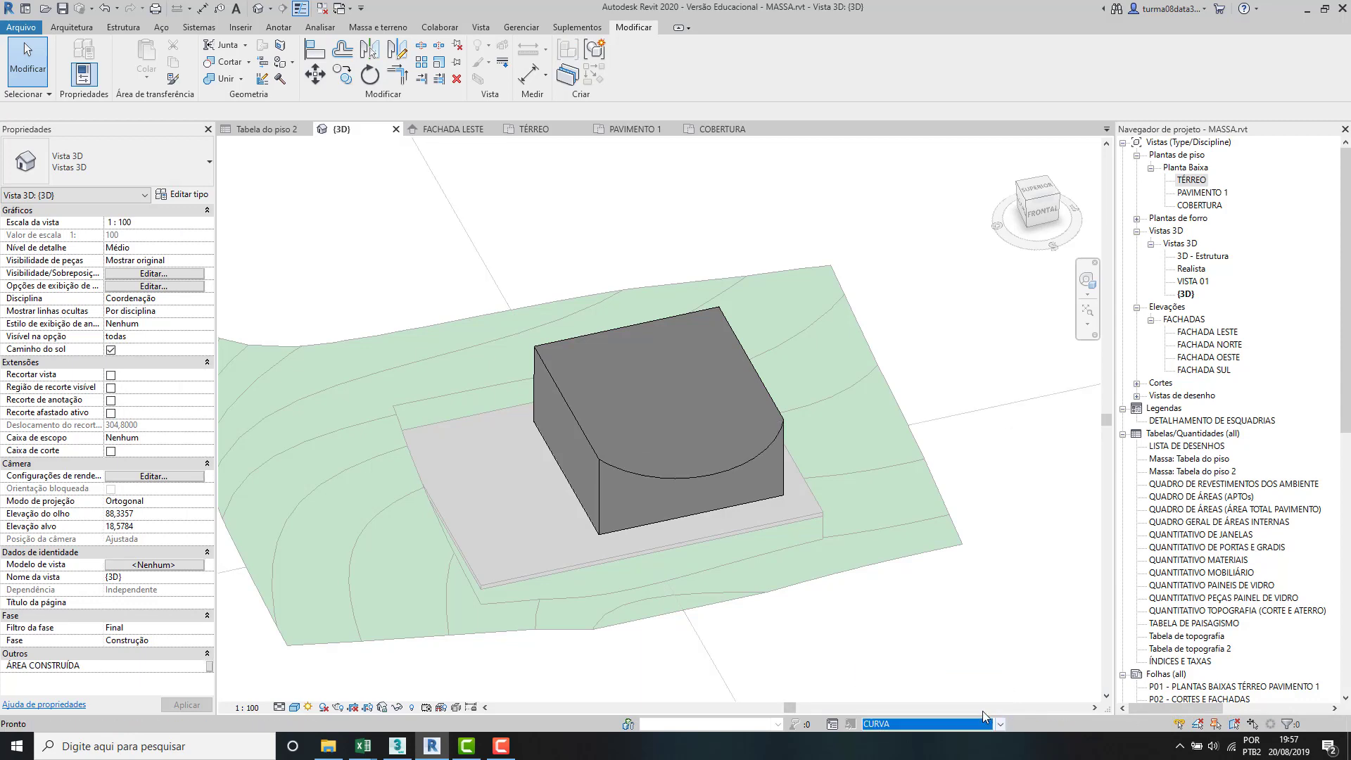
pyautogui.click(1000, 724)
pyautogui.click(993, 700)
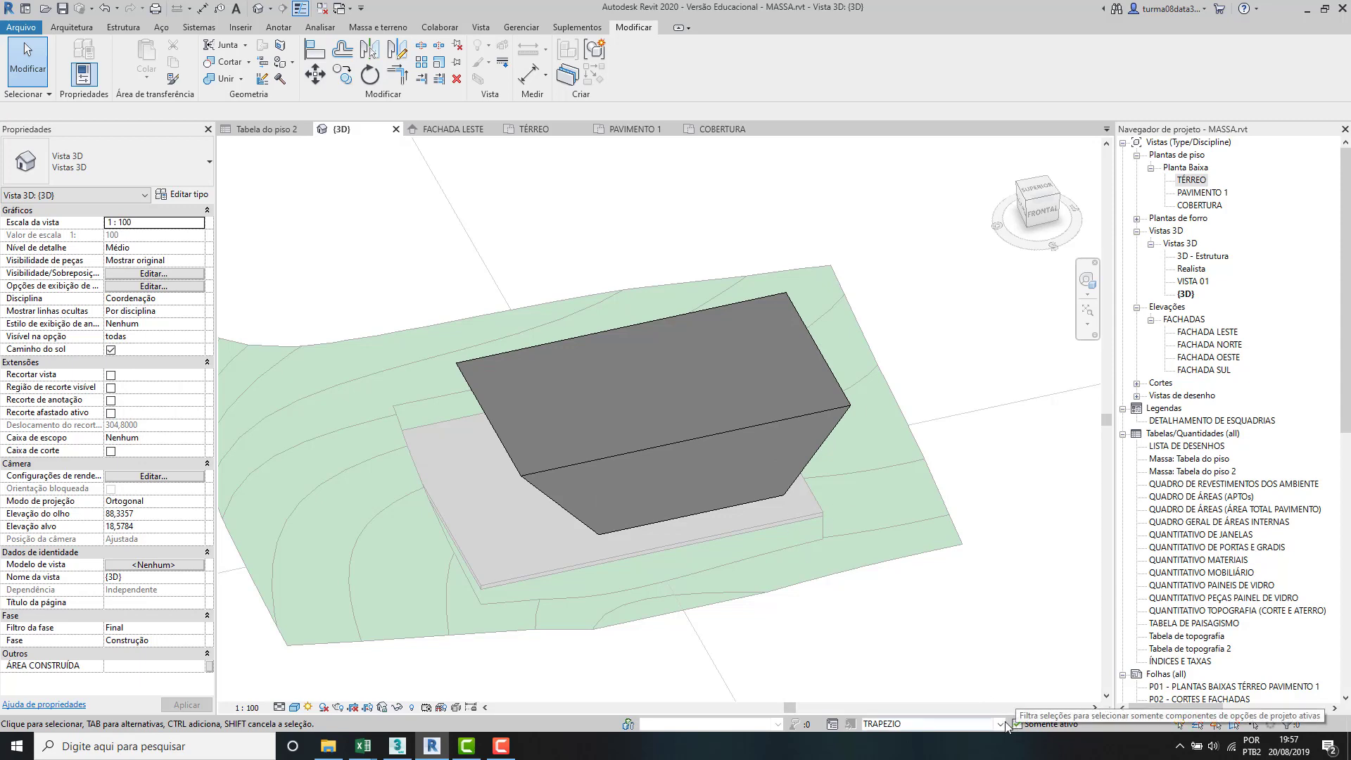
# Step: Select the TRAPEZIO mass, then test selecting the topography with the Somente ativo filter temporarily turned off
pyautogui.click(786, 420)
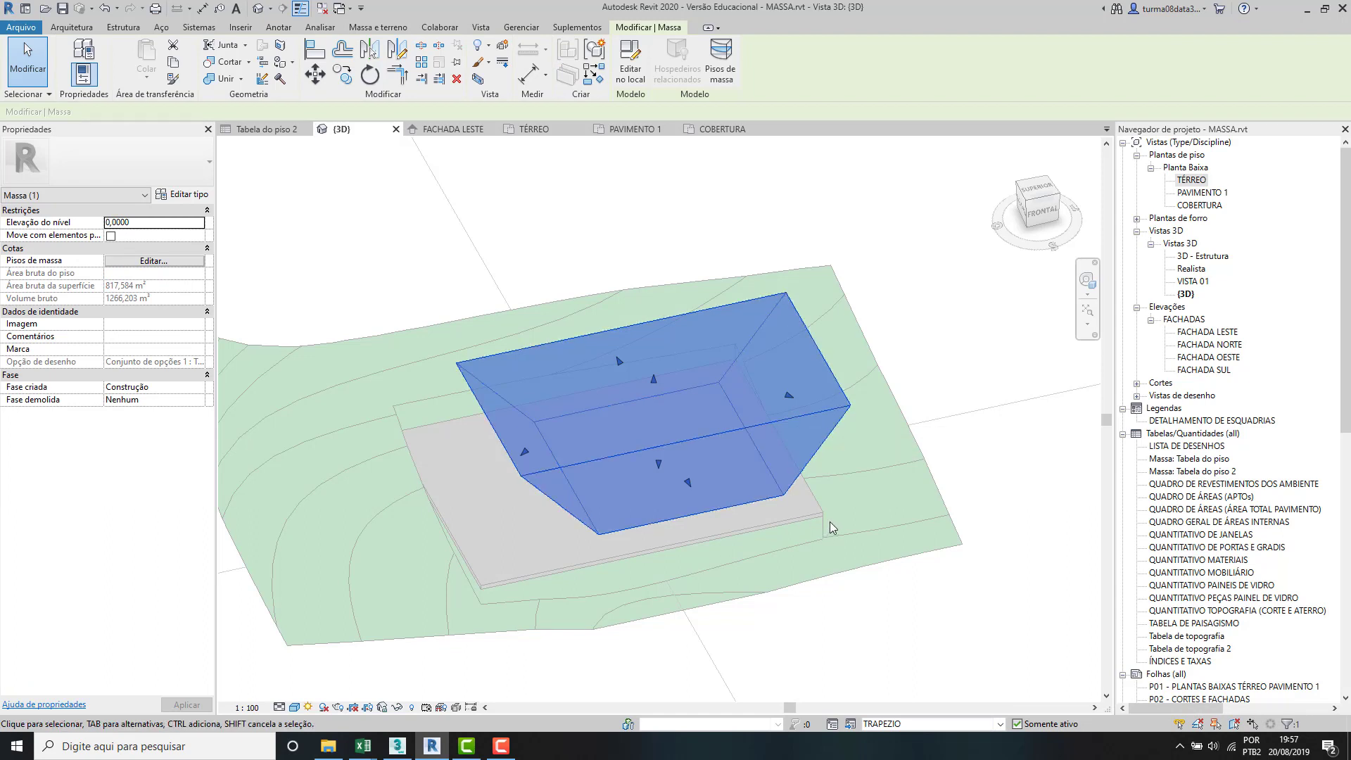
pyautogui.click(1017, 725)
pyautogui.click(995, 661)
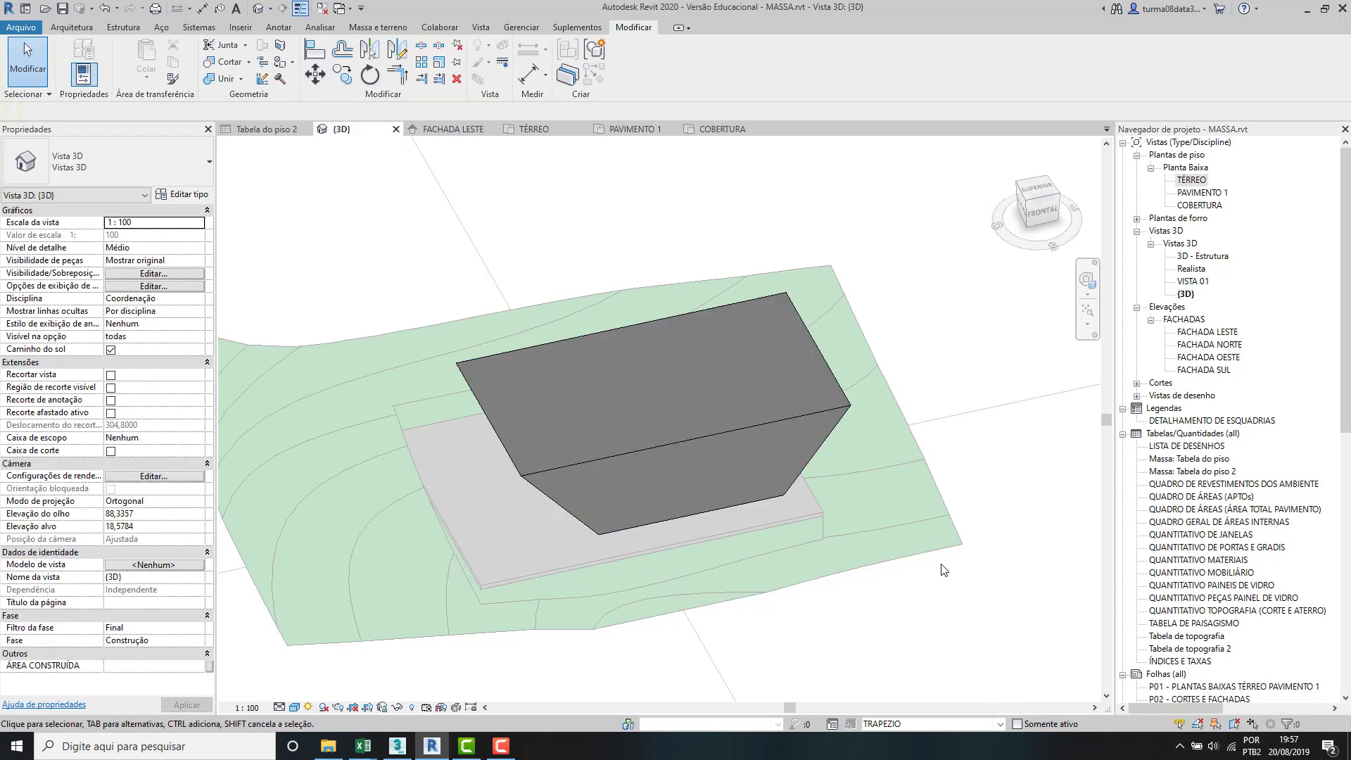
pyautogui.click(939, 551)
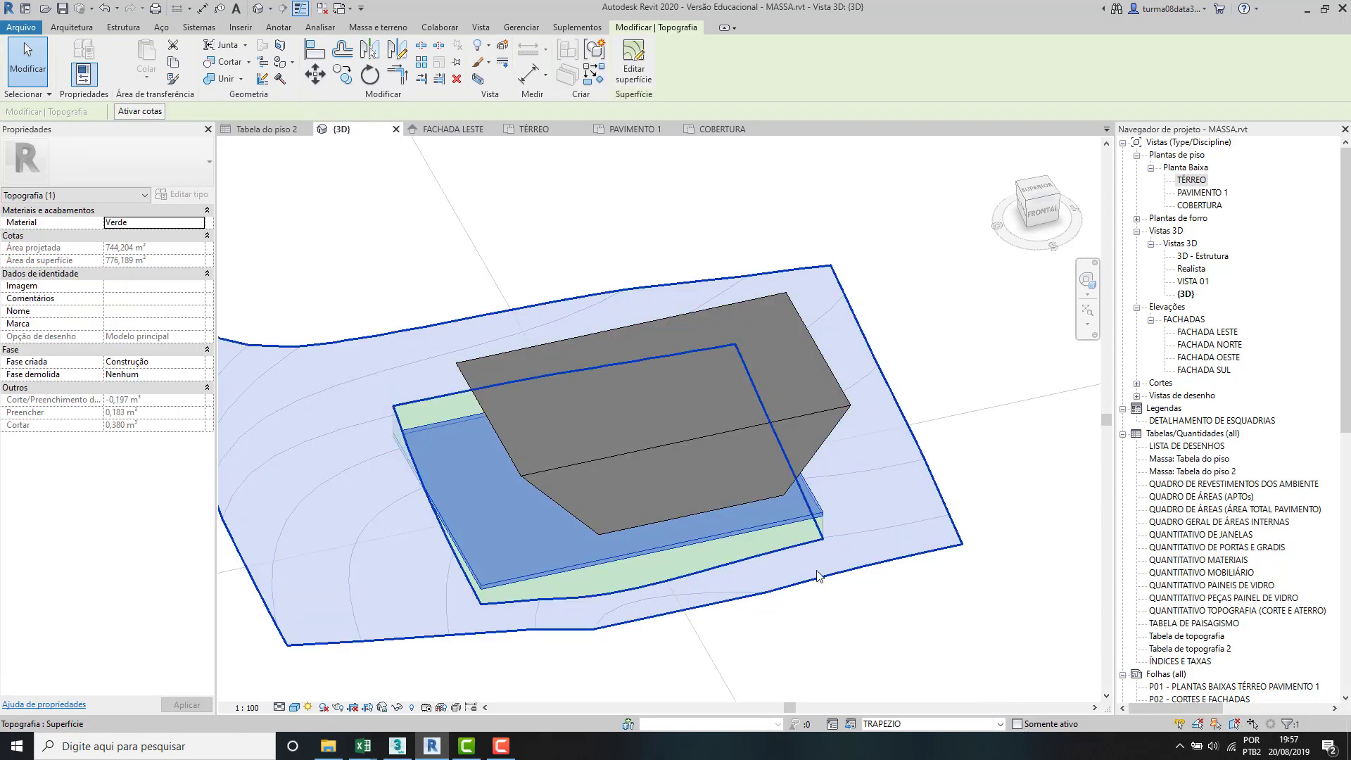
pyautogui.click(875, 595)
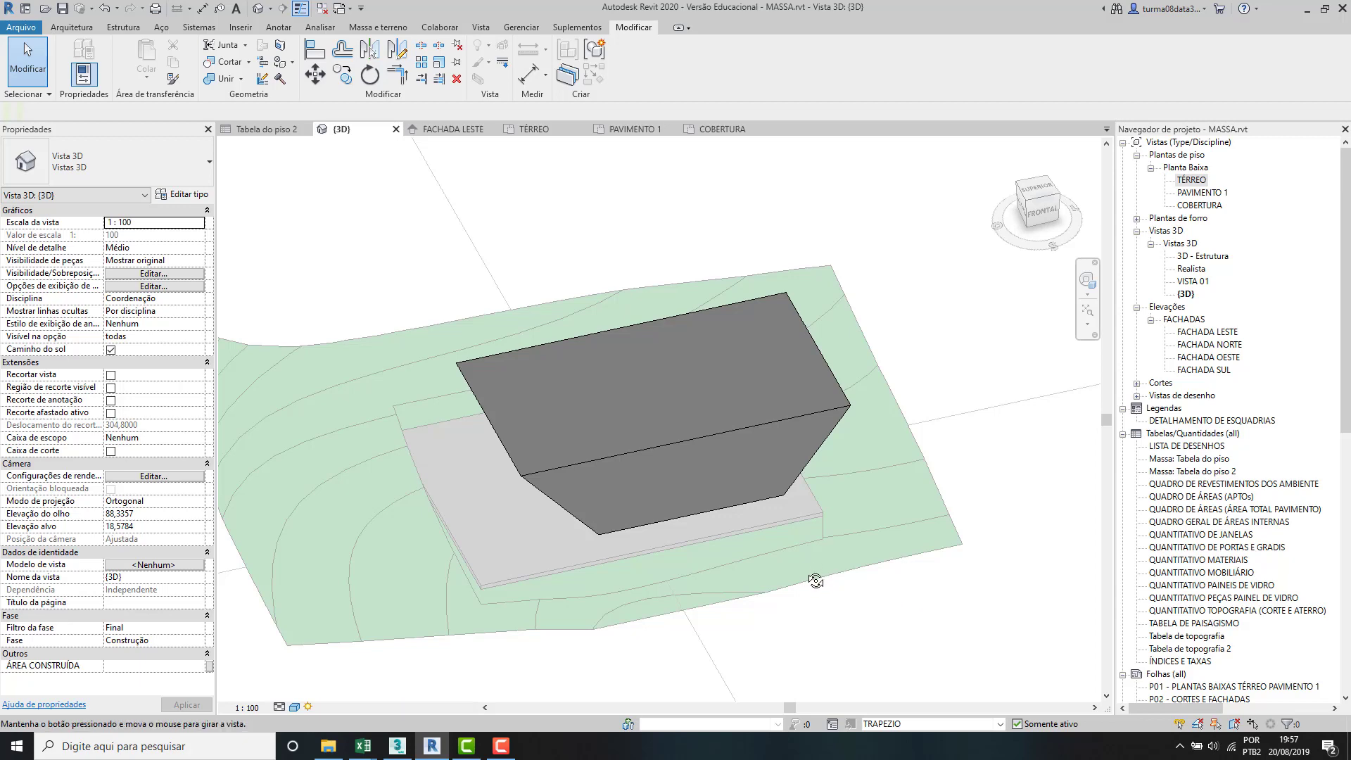
# Step: Switch the active design option to CURVA and then to CUBO (principal) to compare their masses in the 3D view
pyautogui.keyDown('shift'); pyautogui.moveTo(727, 567); pyautogui.dragTo(704, 594, button='middle'); pyautogui.keyUp('shift')
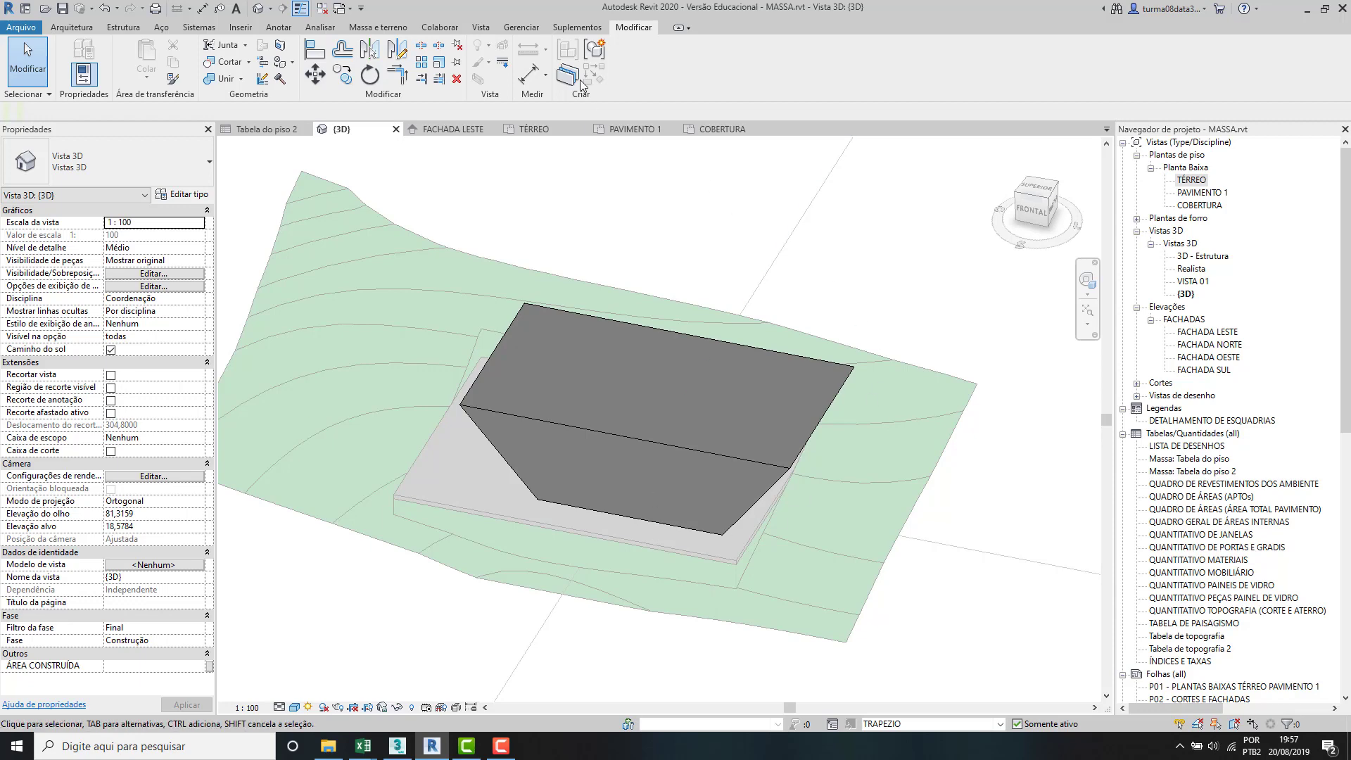
pyautogui.click(525, 29)
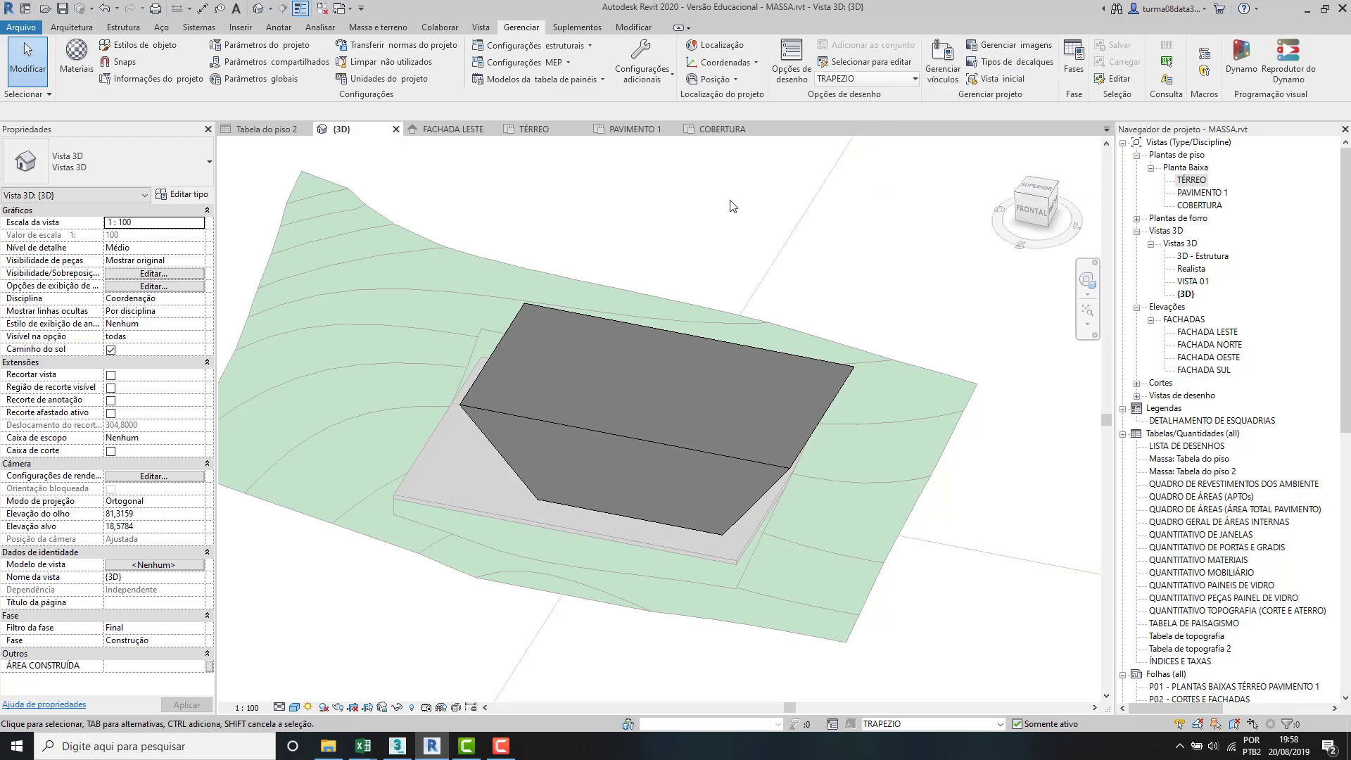
pyautogui.keyDown('shift'); pyautogui.moveTo(709, 297); pyautogui.dragTo(769, 405, button='middle'); pyautogui.keyUp('shift')
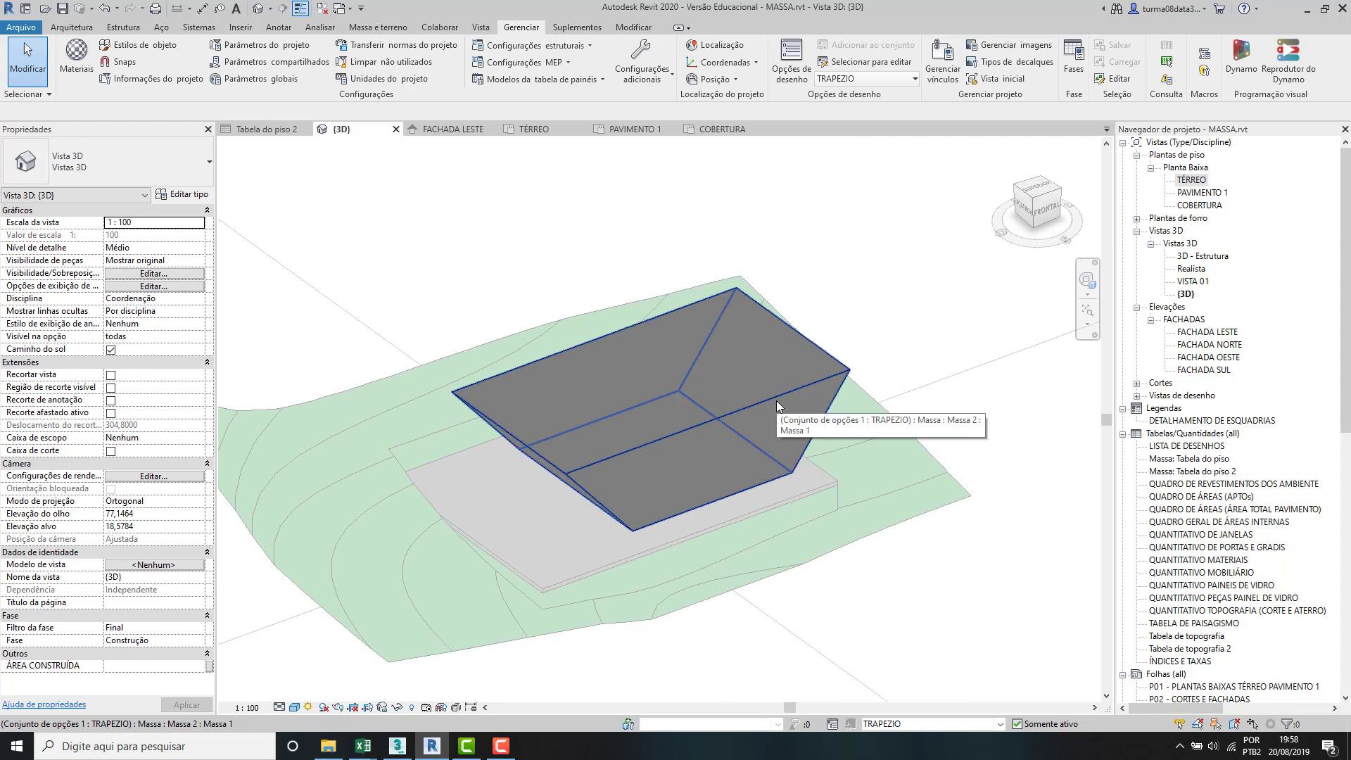
pyautogui.moveTo(777, 406); pyautogui.dragTo(781, 386, button='middle')
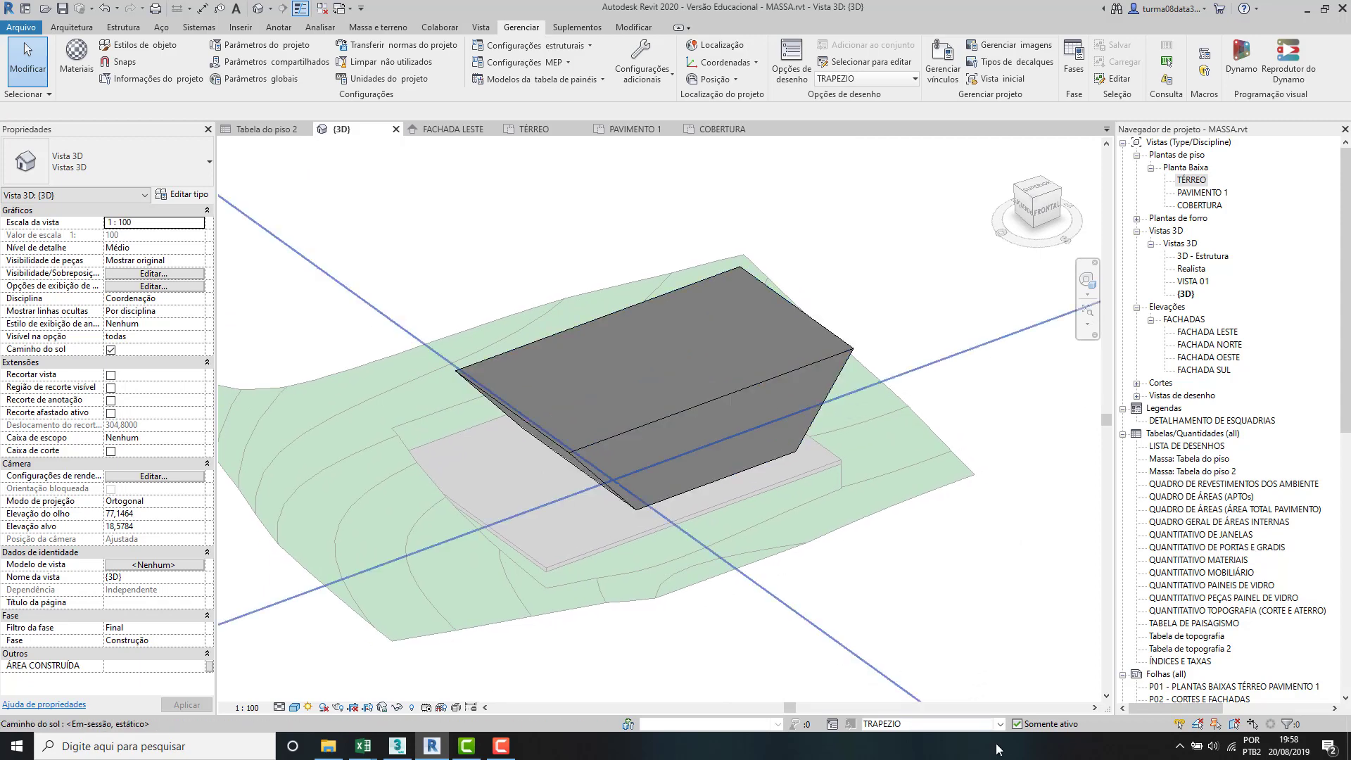
pyautogui.click(971, 724)
pyautogui.click(965, 709)
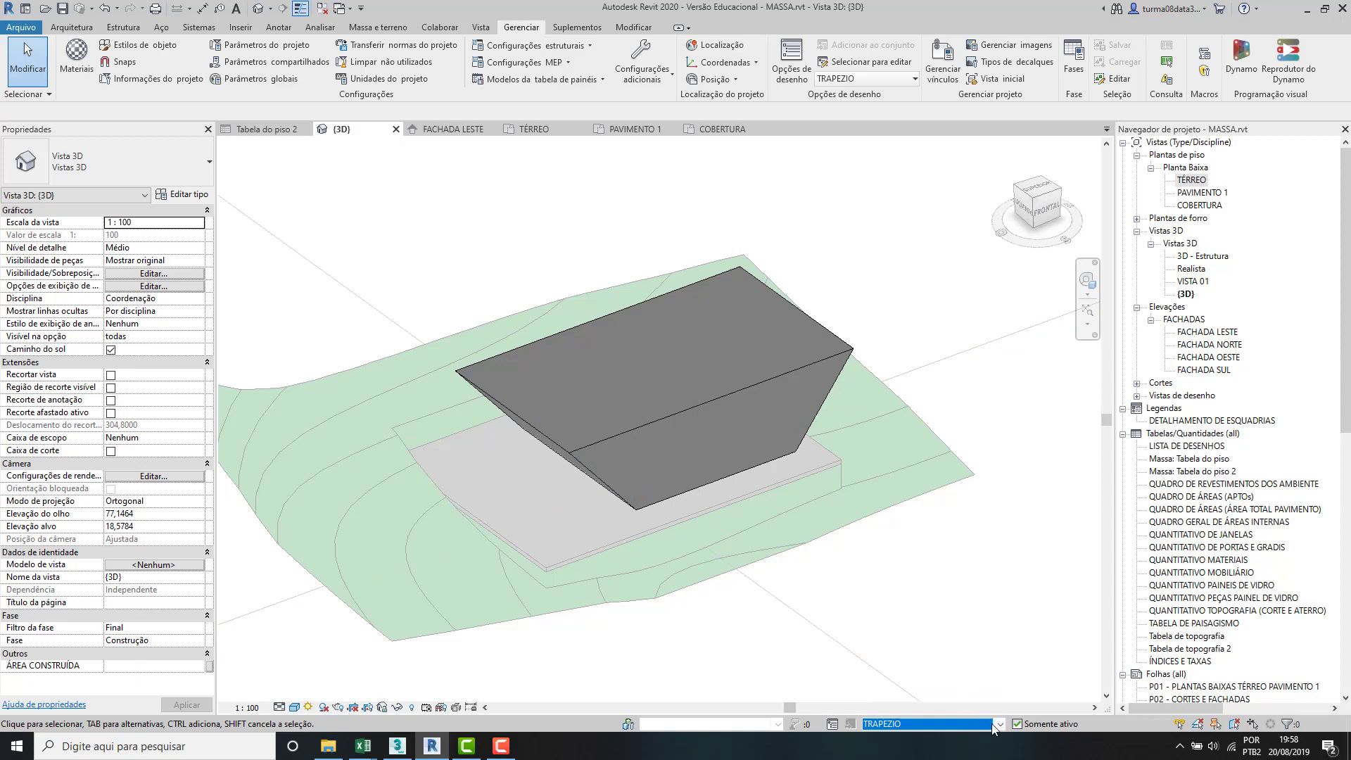
pyautogui.click(994, 725)
pyautogui.click(929, 697)
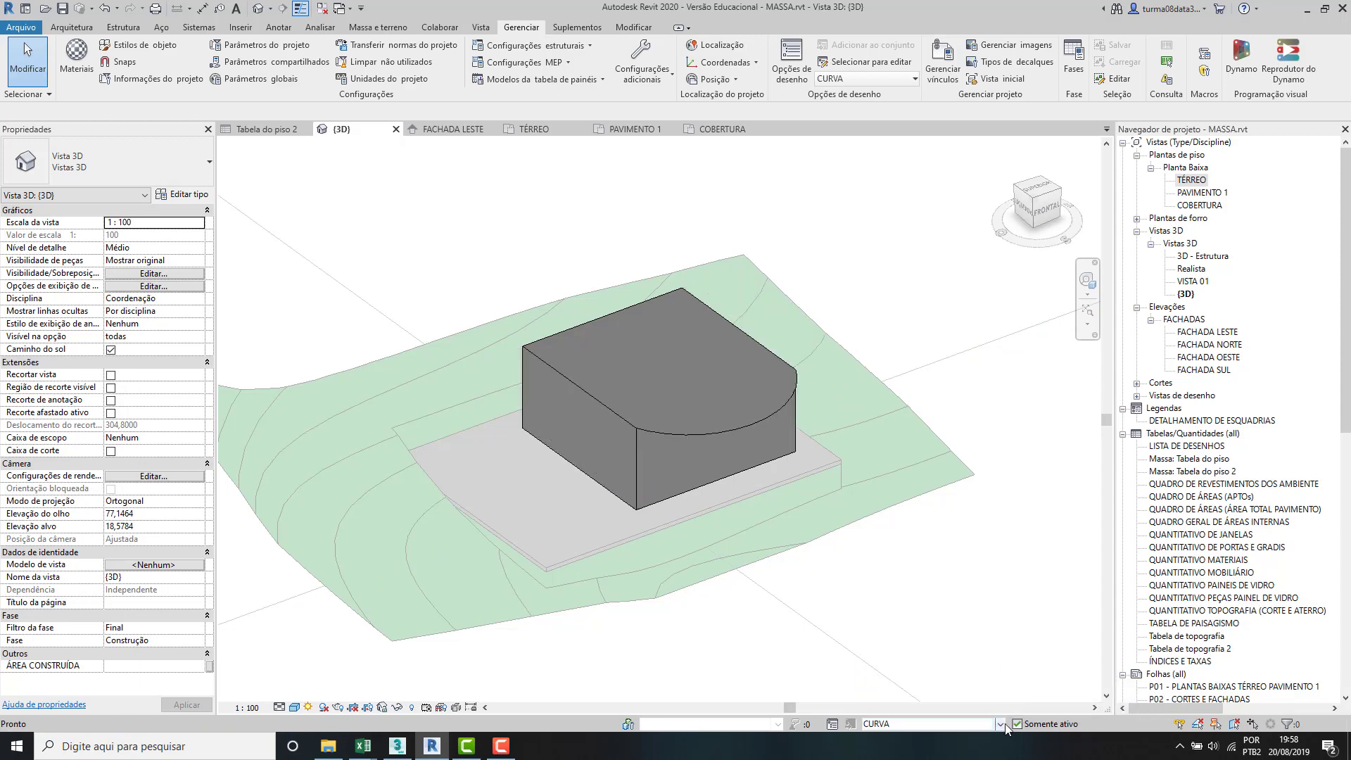
pyautogui.click(1003, 725)
pyautogui.click(969, 687)
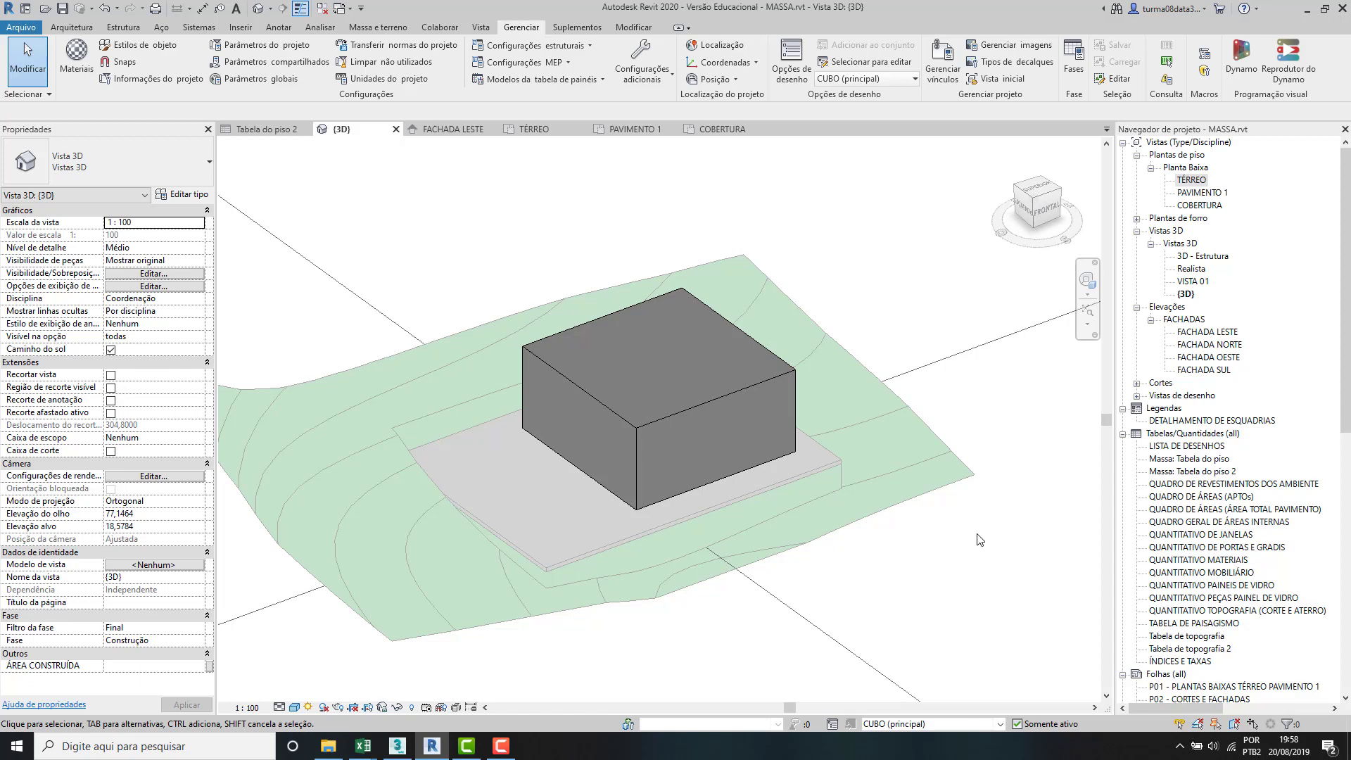
# Step: Add mass floors to the CUBO mass at levels PAVIMENTO 1 and PAVIMENTO 2
pyautogui.click(724, 394)
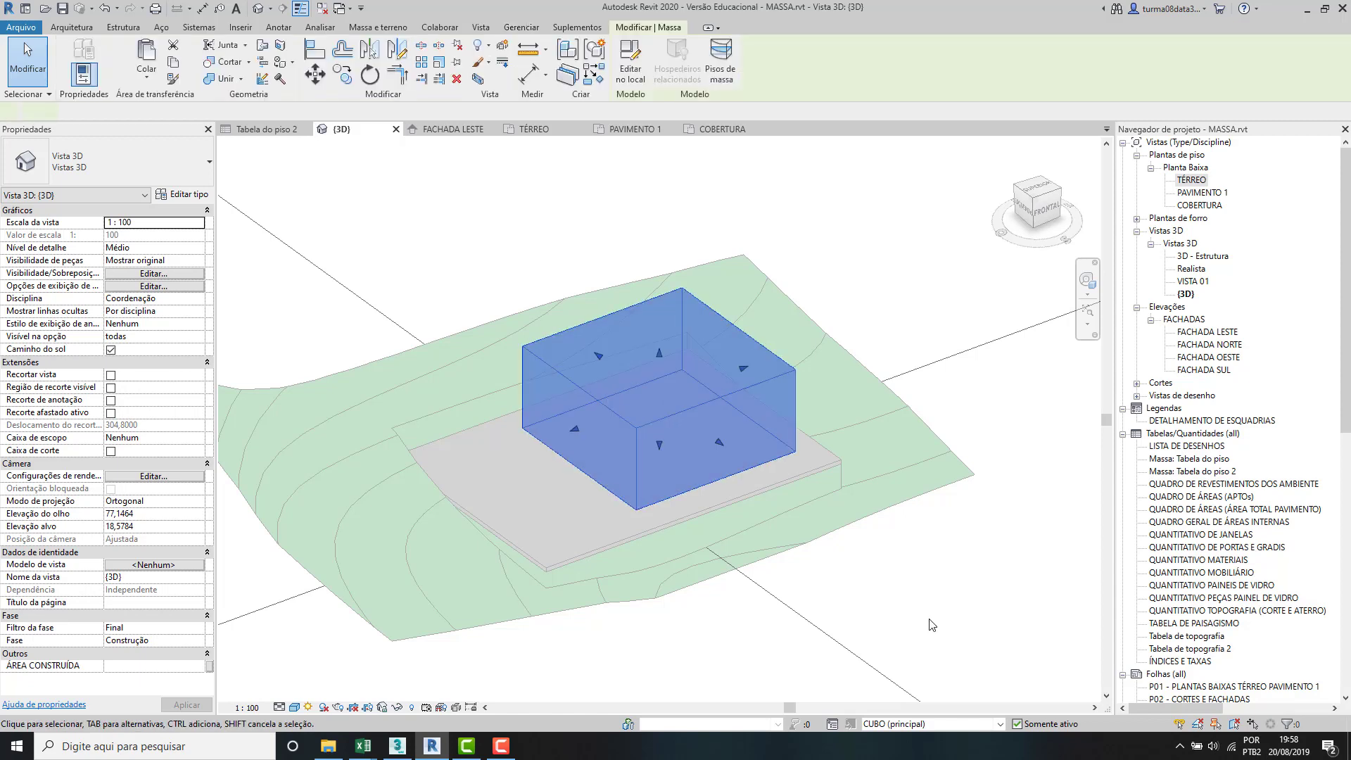
pyautogui.click(721, 60)
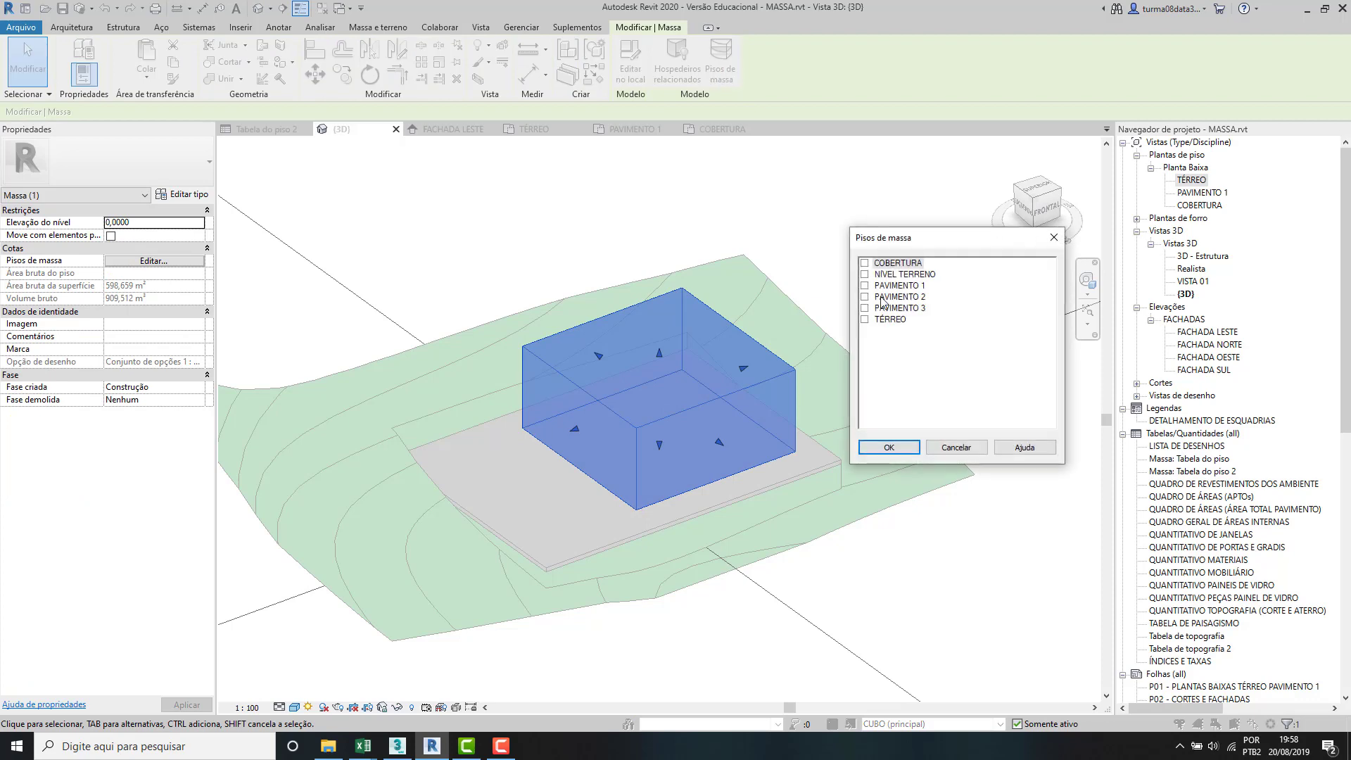
pyautogui.click(865, 286)
pyautogui.click(865, 296)
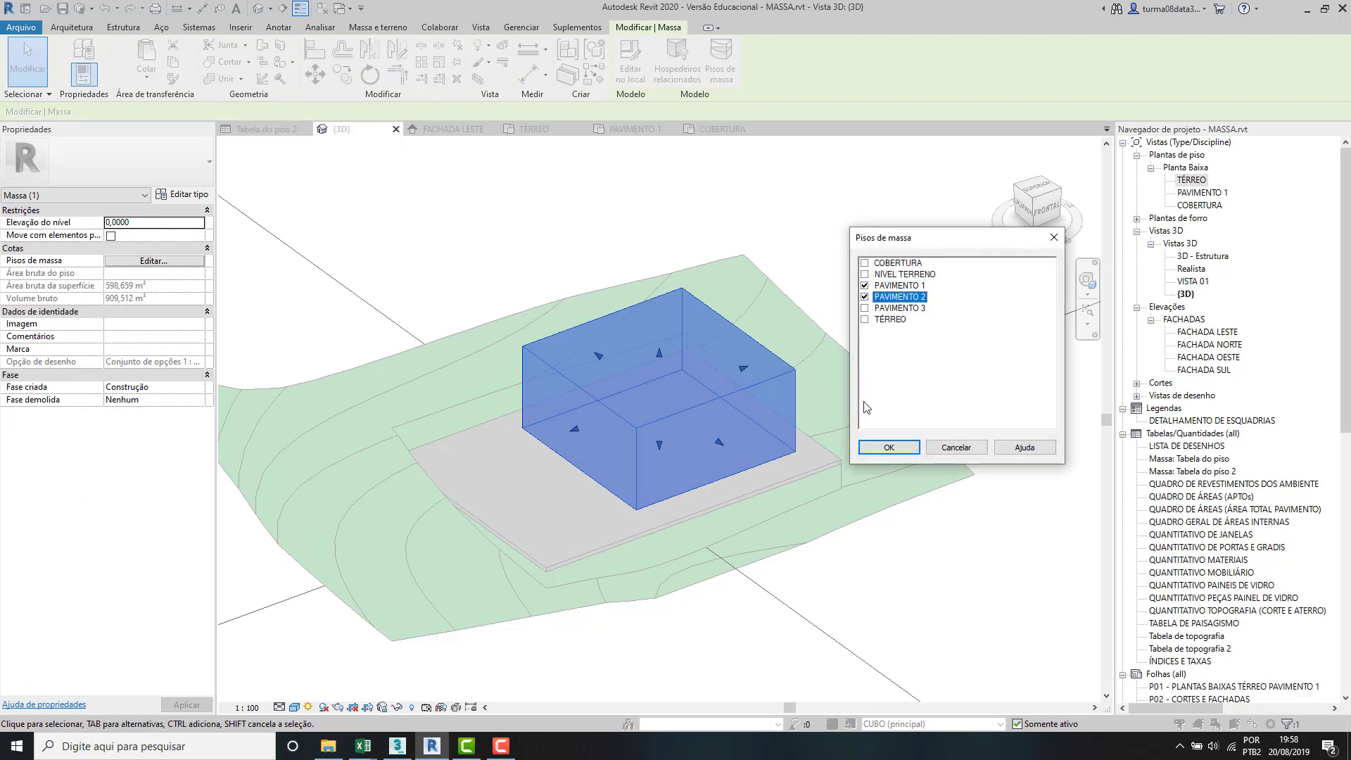
pyautogui.click(887, 455)
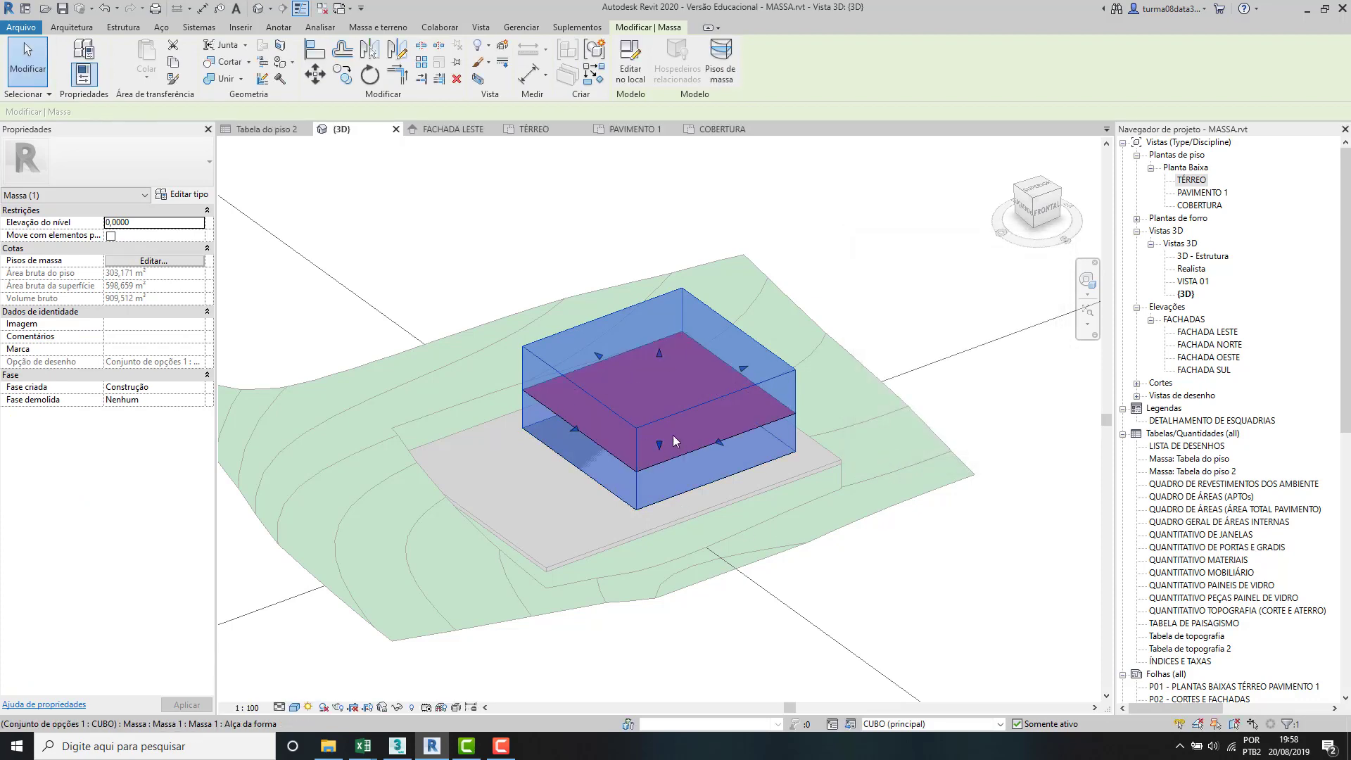
pyautogui.press('Escape')
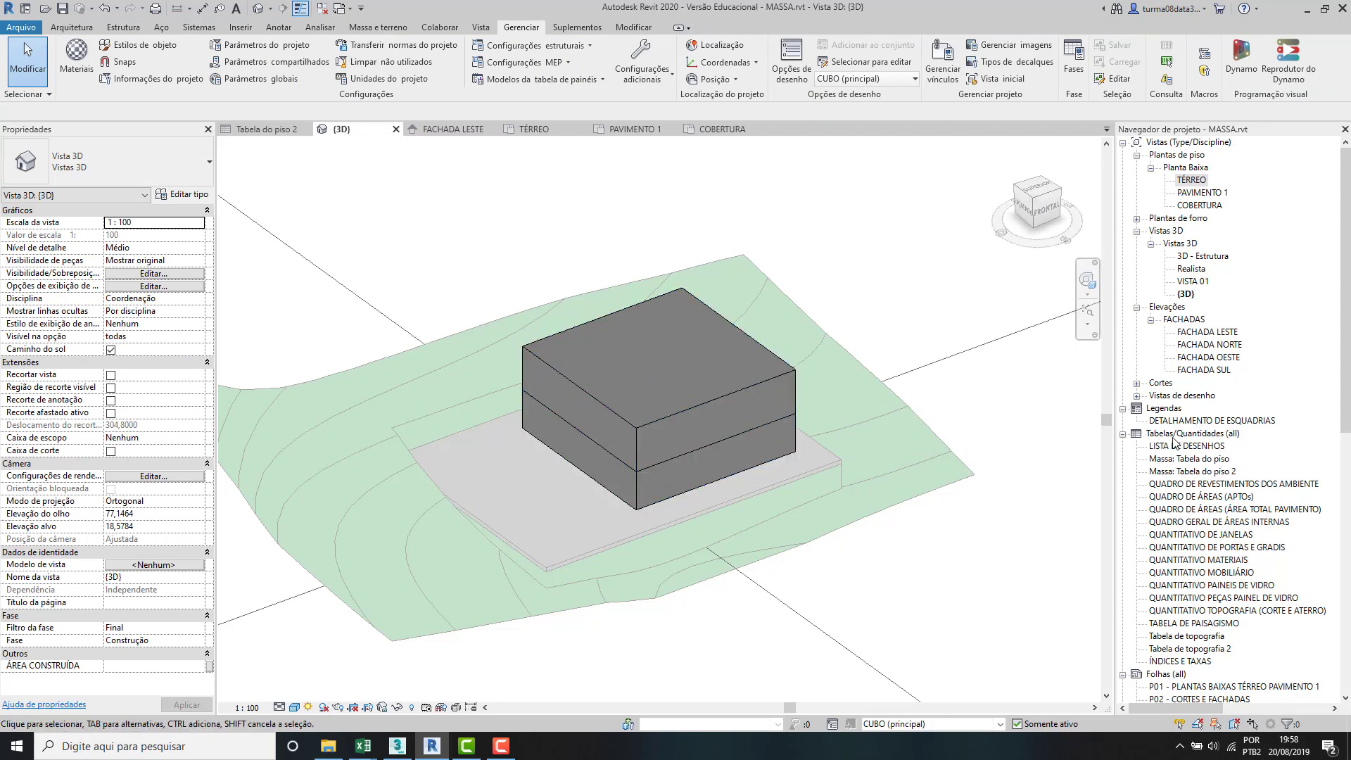
# Step: Create a new schedule for the Piso de massa category under Massa, with the phase set to Construção
pyautogui.click(1183, 434)
pyautogui.rightClick(1184, 435)
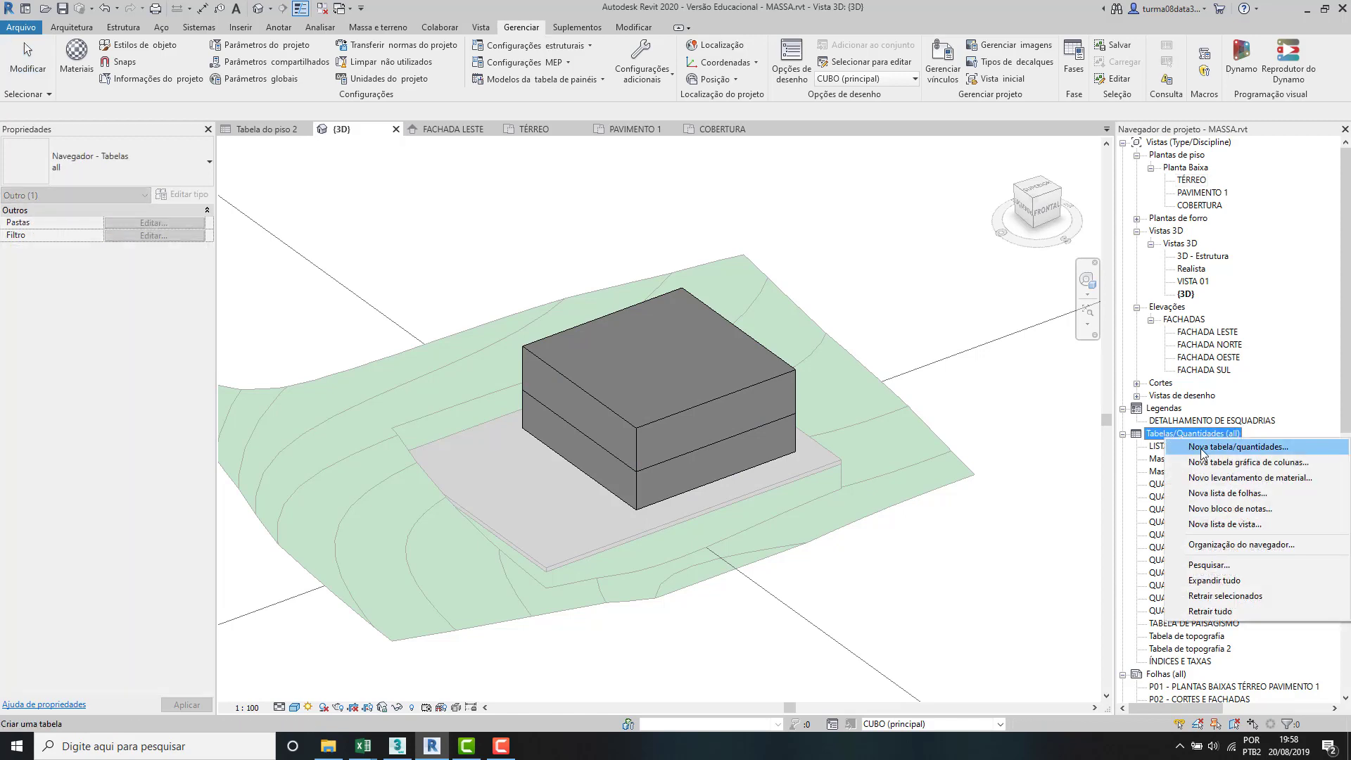
pyautogui.click(1202, 454)
pyautogui.scroll(-3, 218, 215)
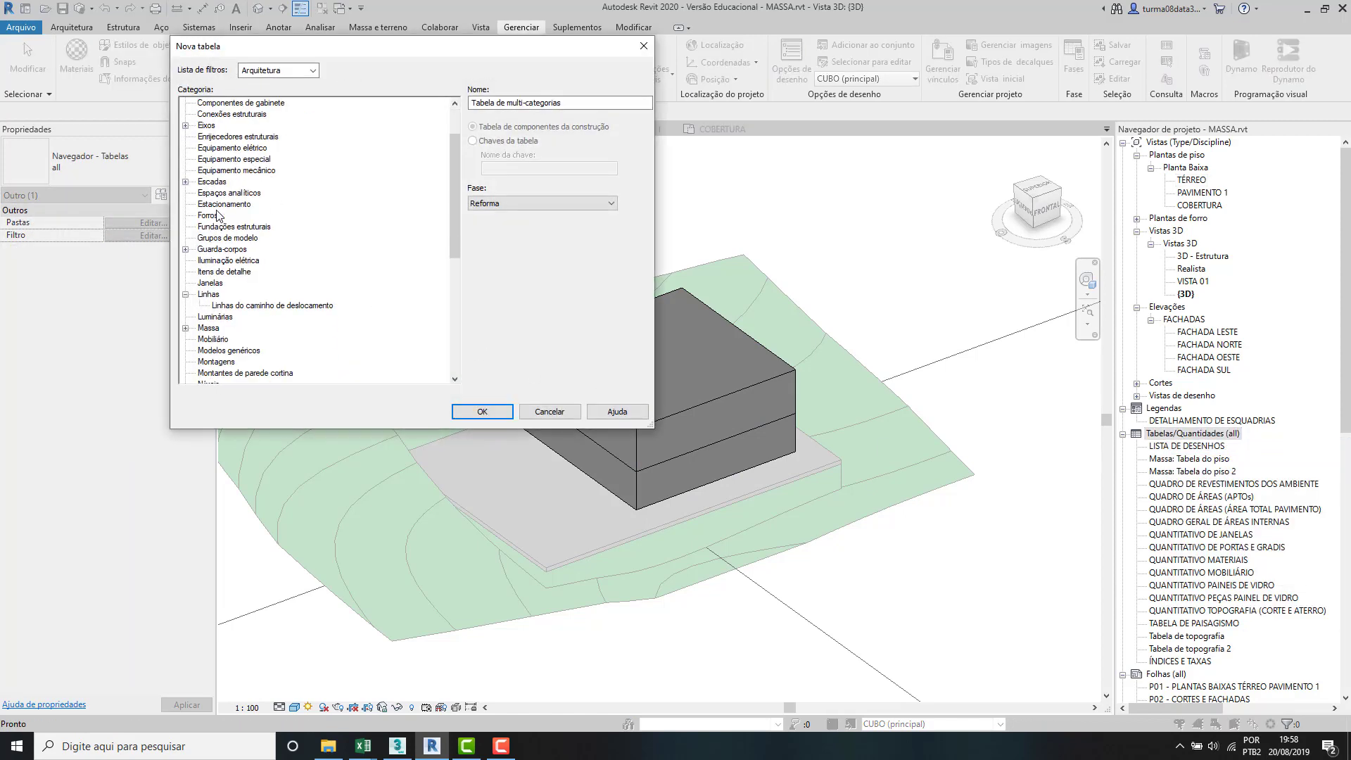
pyautogui.click(566, 203)
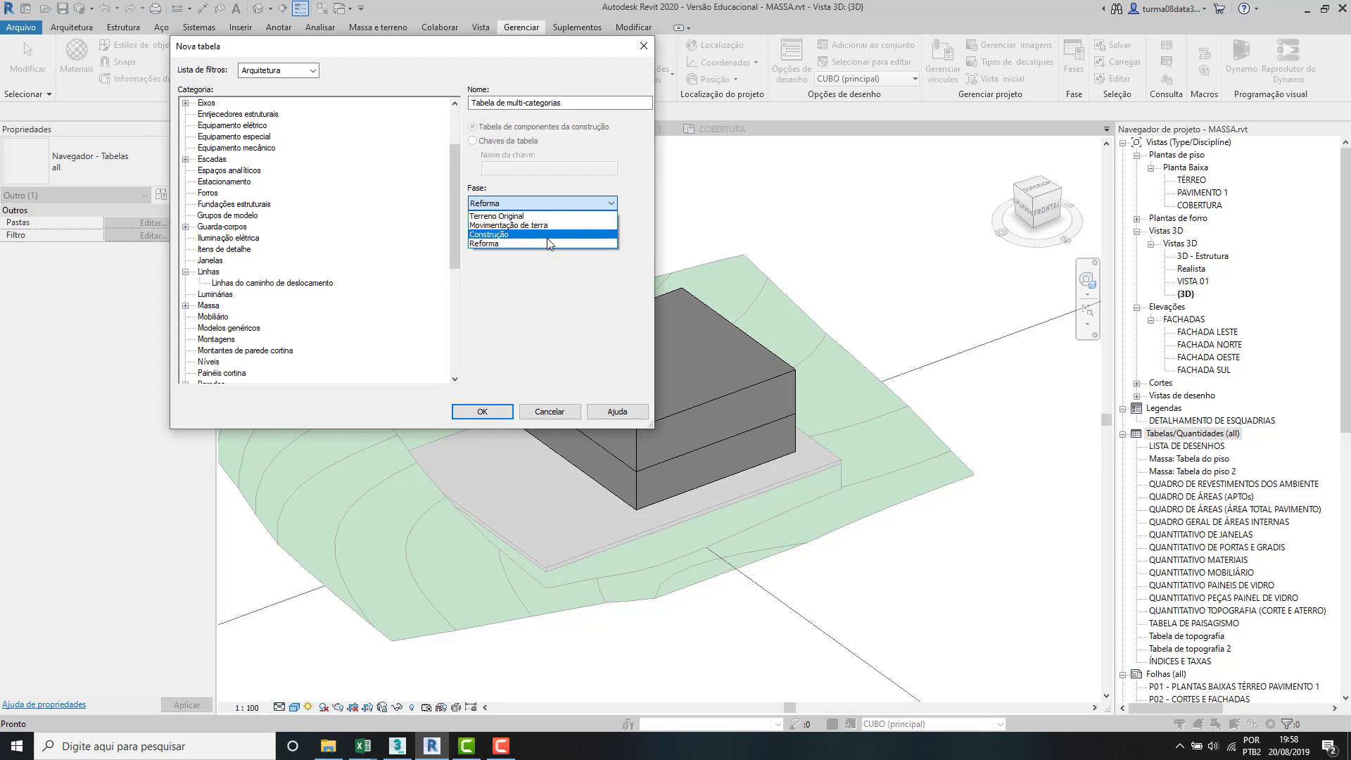
pyautogui.click(549, 235)
pyautogui.scroll(-2, 211, 271)
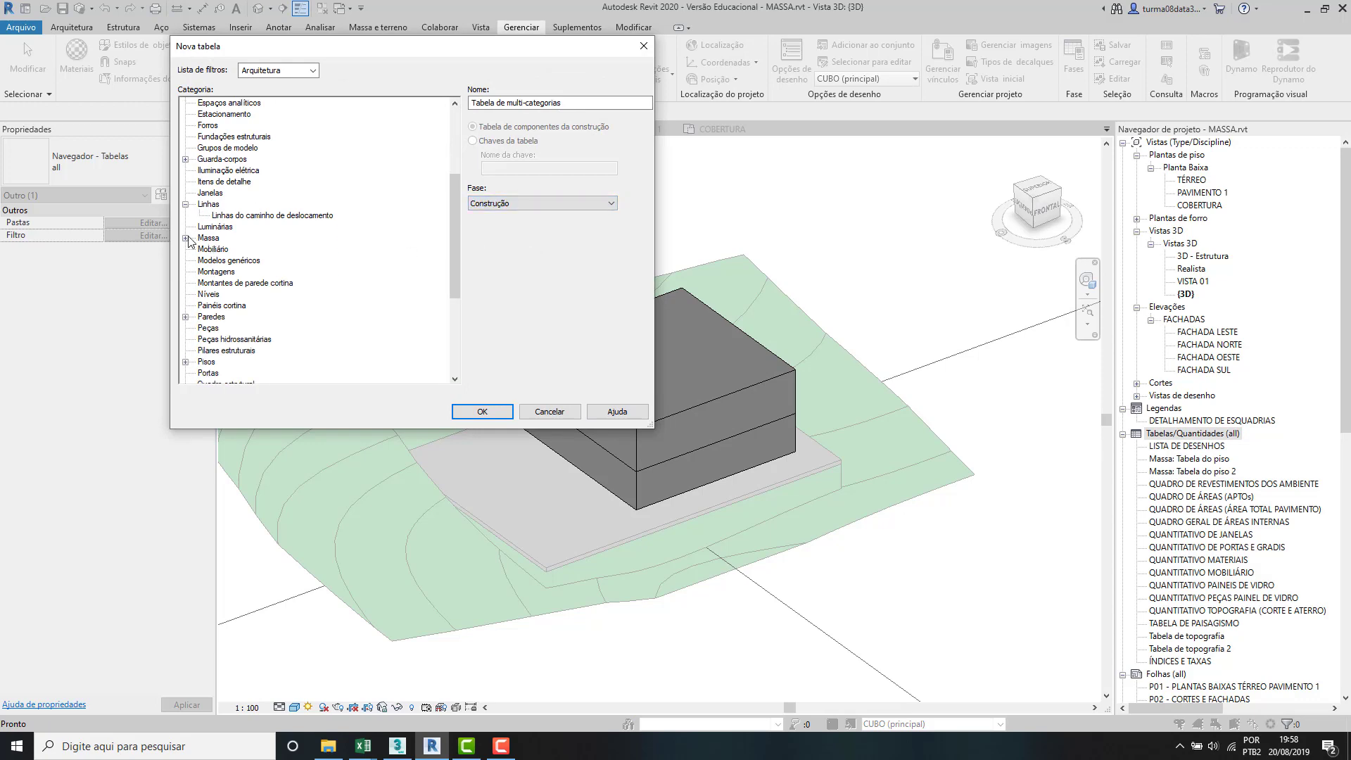
pyautogui.click(186, 239)
pyautogui.click(241, 295)
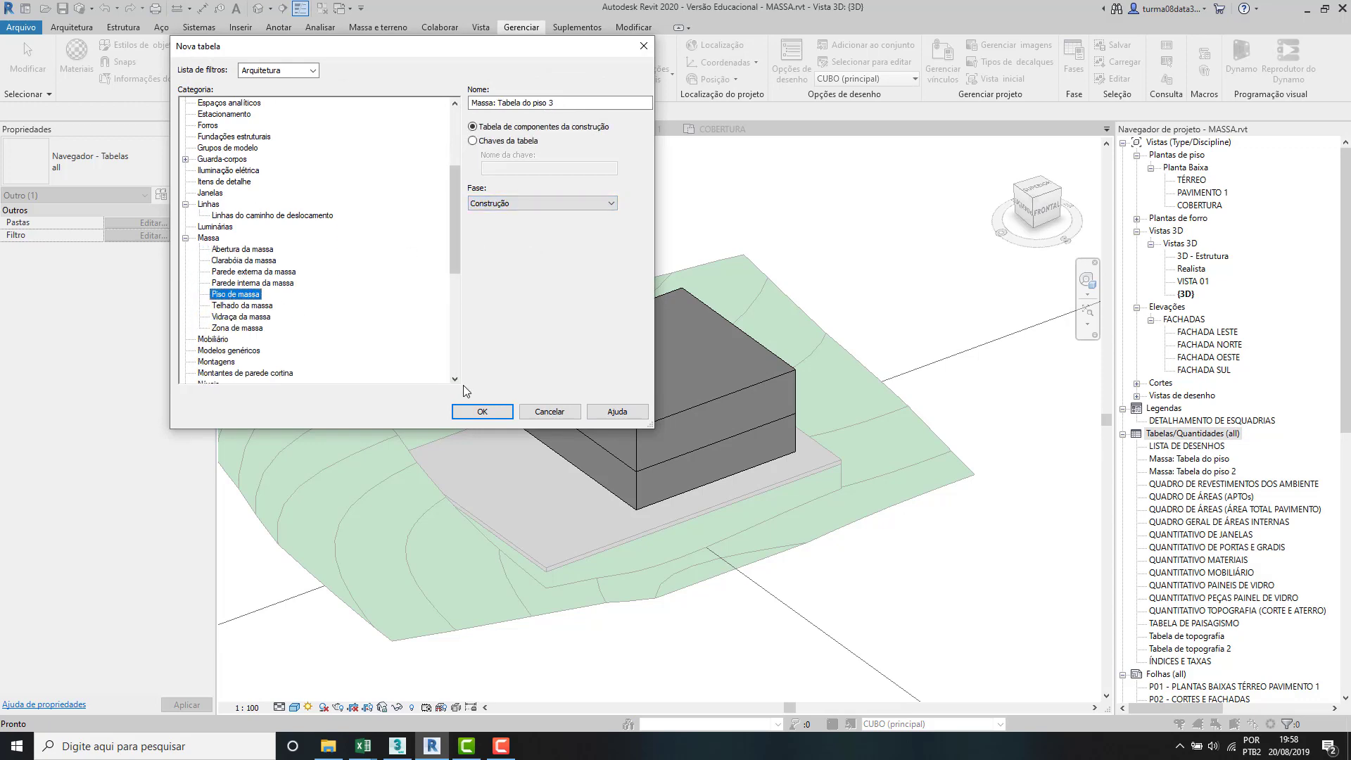
pyautogui.click(483, 411)
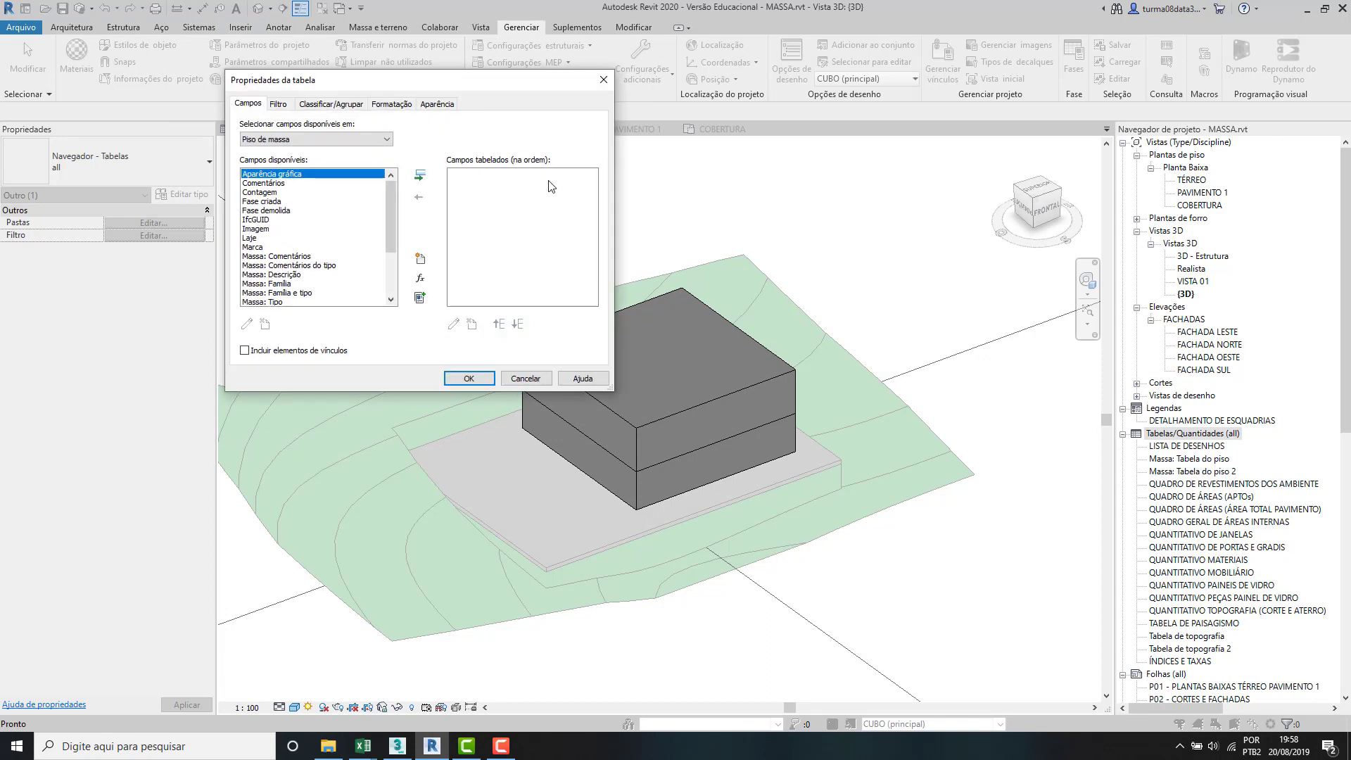
# Step: Add the fields Nível and Área do piso, in that order, to the mass floor schedule and generate it
pyautogui.moveTo(495, 83); pyautogui.dragTo(551, 169)
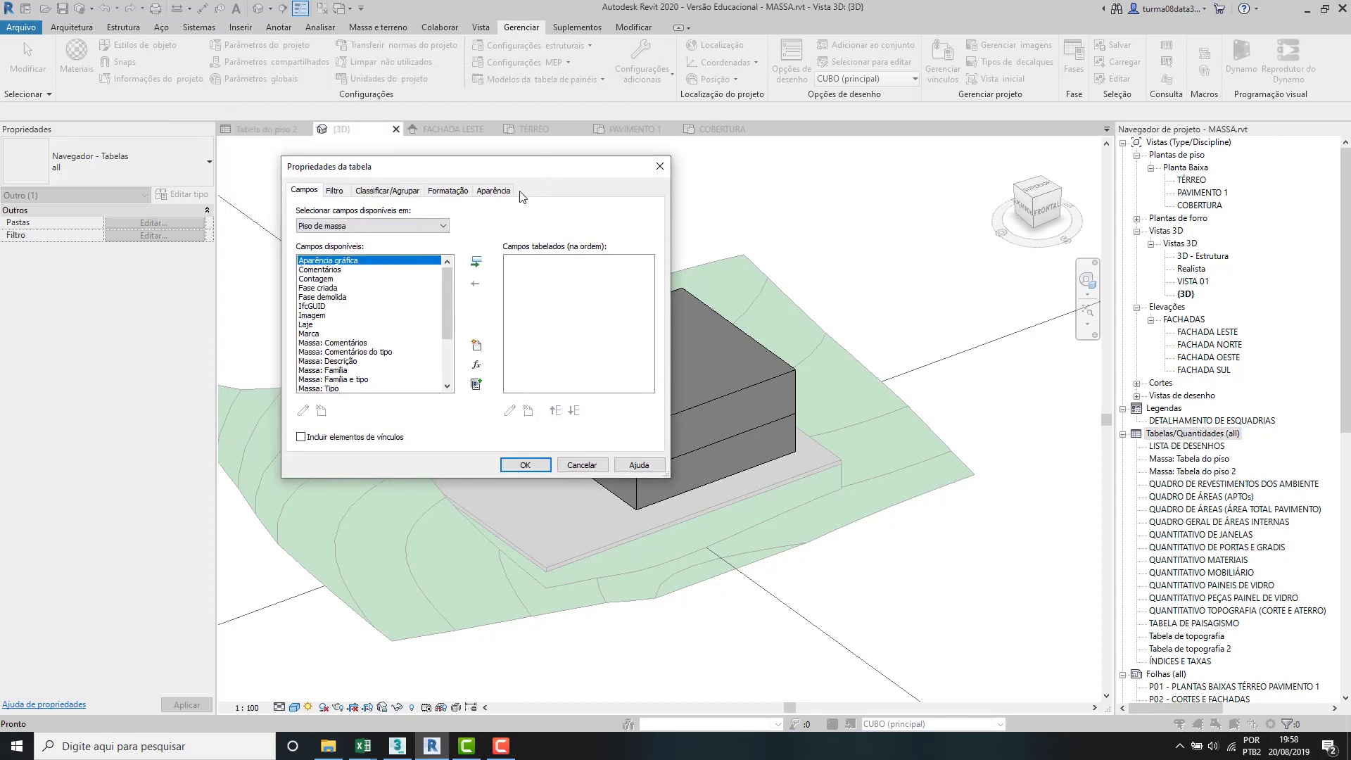
pyautogui.scroll(-3, 326, 363)
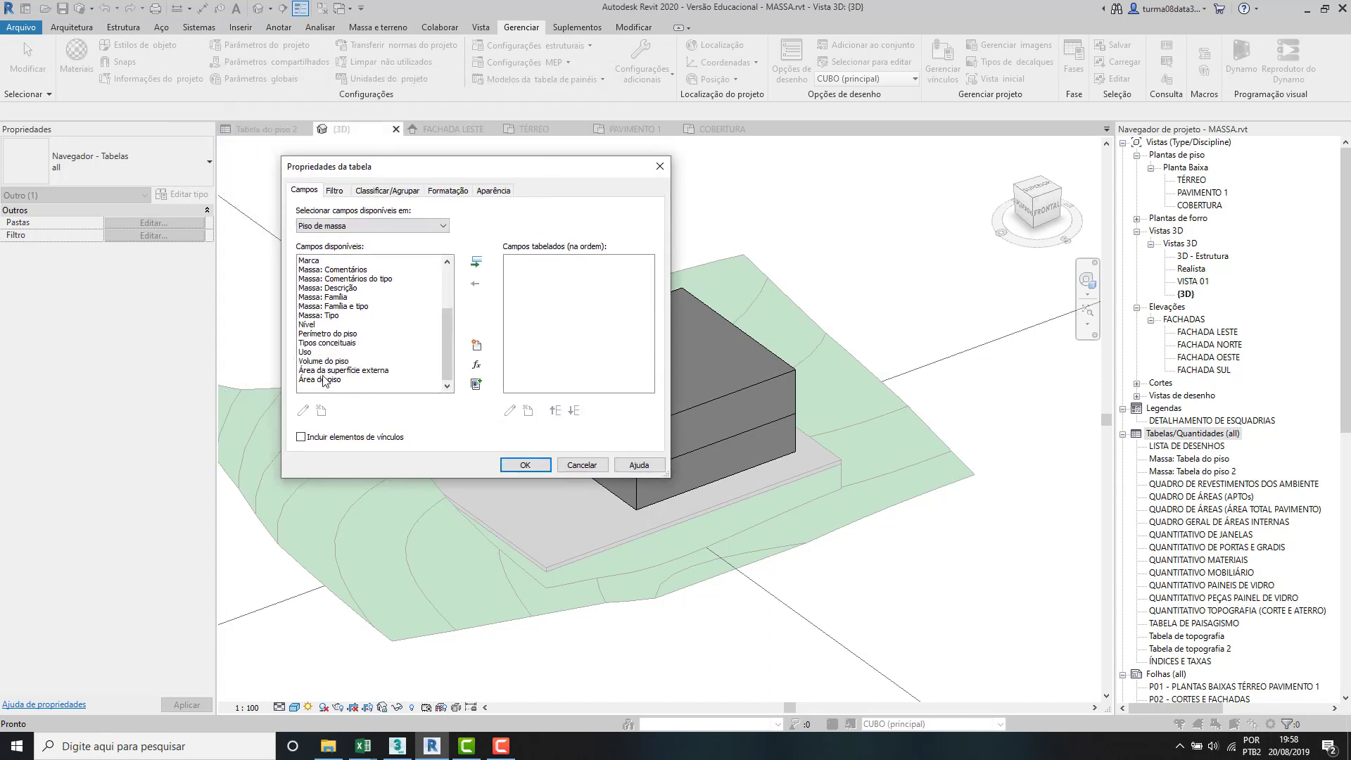
pyautogui.click(324, 380)
pyautogui.click(310, 324)
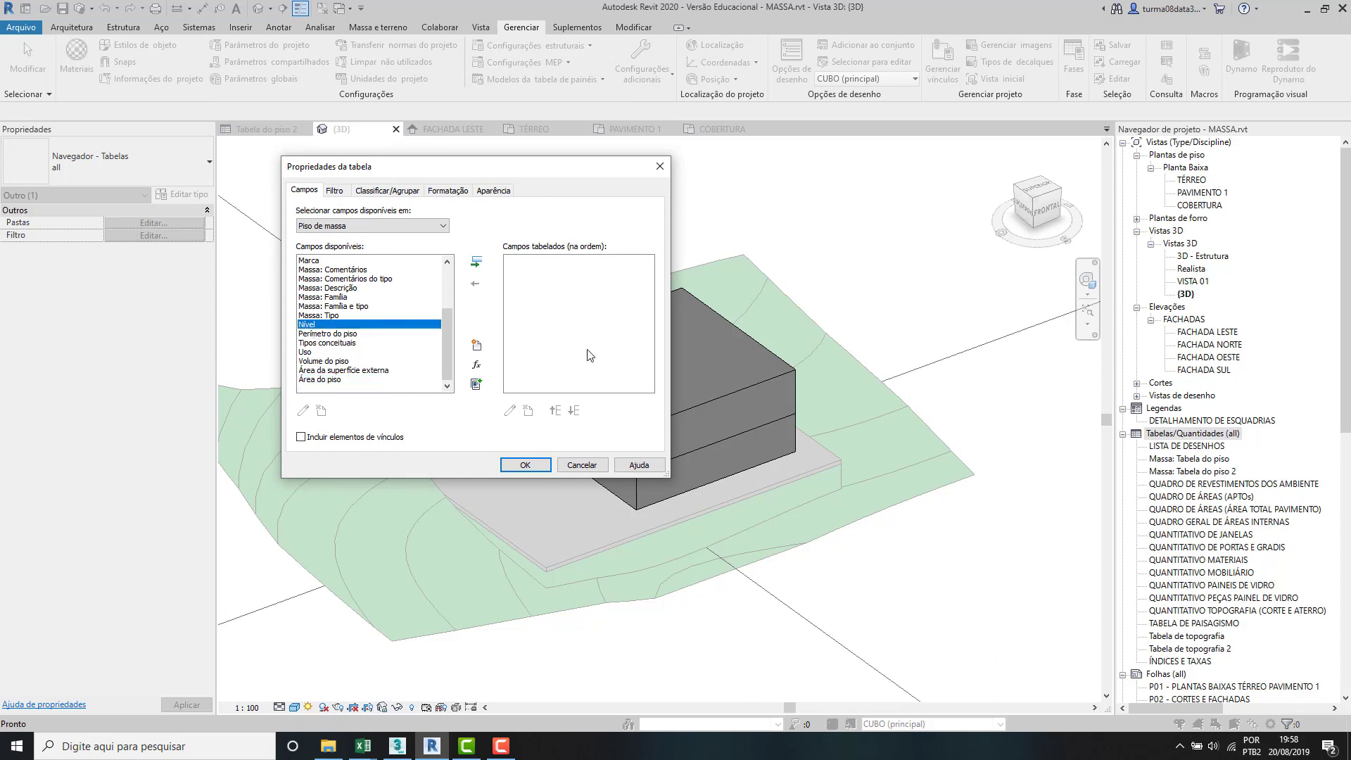
pyautogui.click(469, 261)
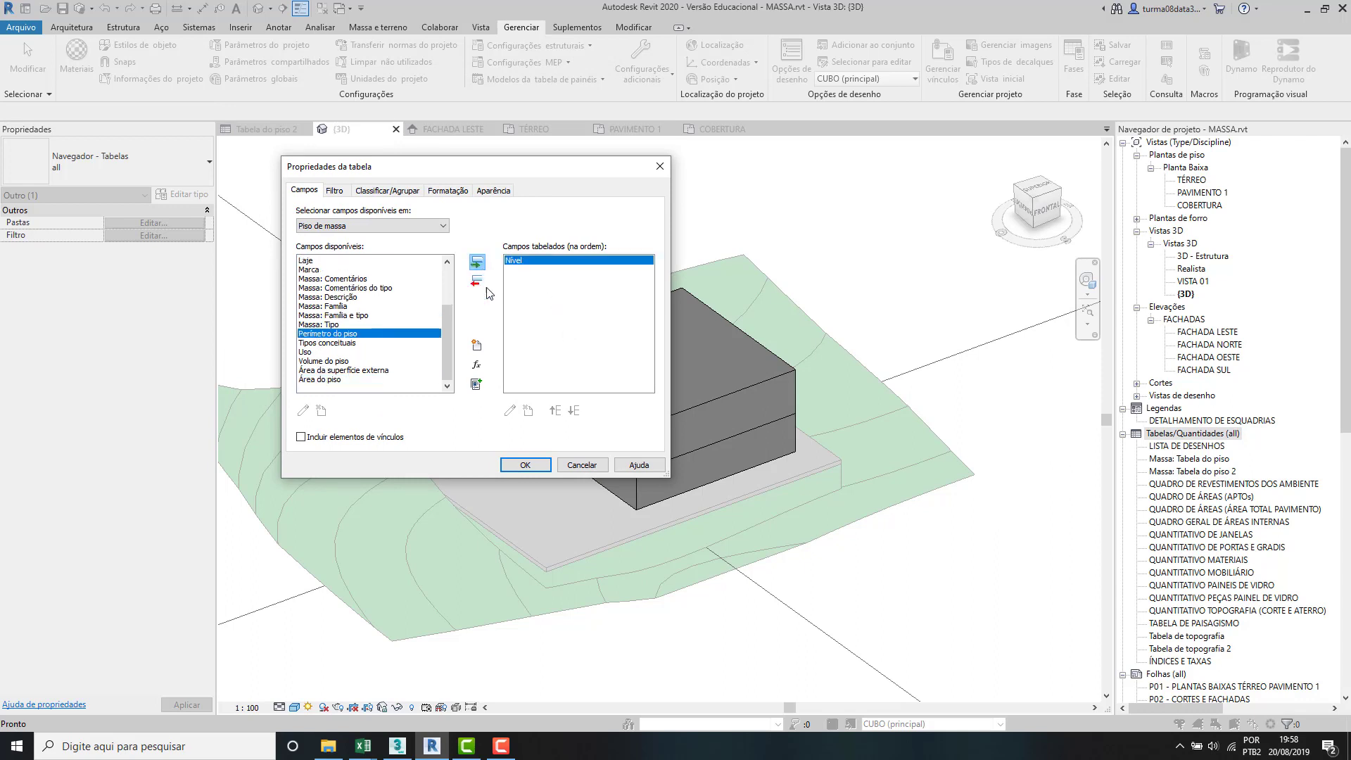
pyautogui.click(335, 381)
pyautogui.click(475, 262)
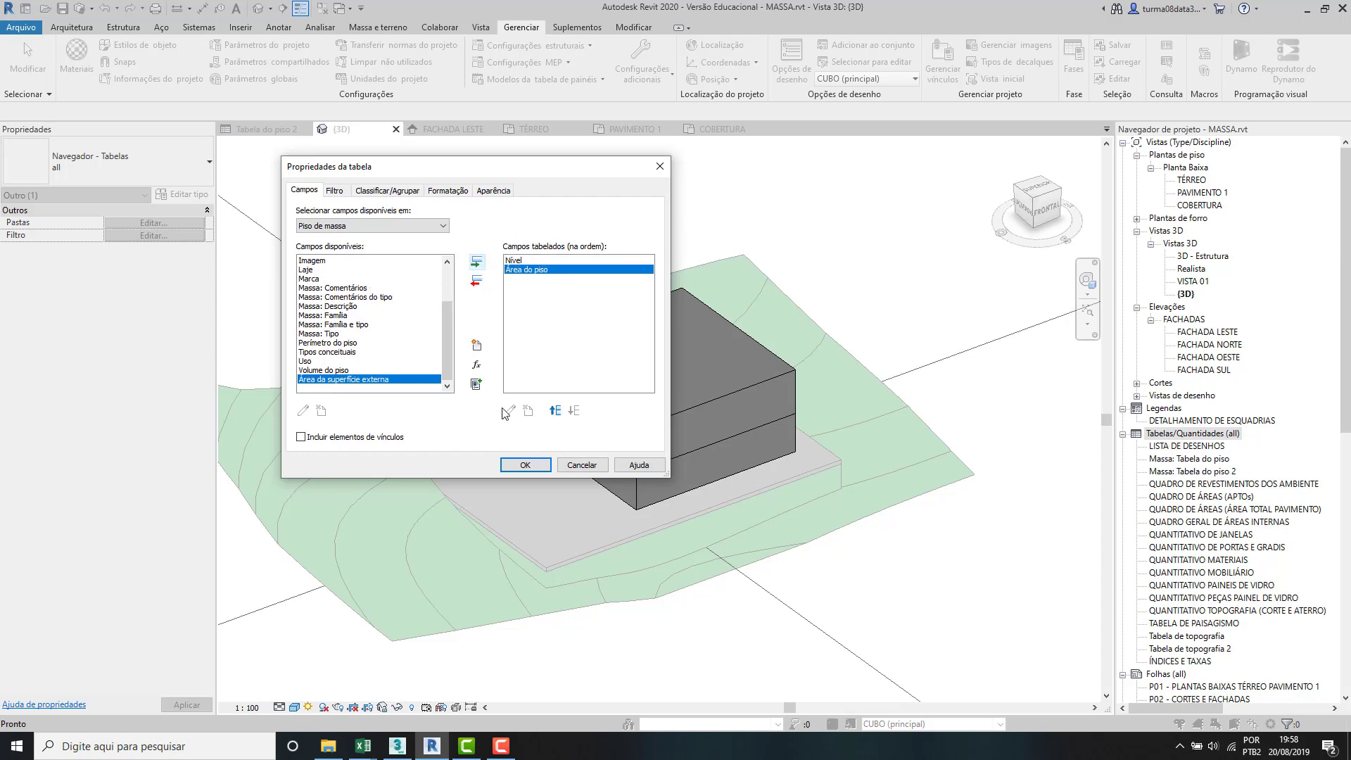
pyautogui.click(523, 464)
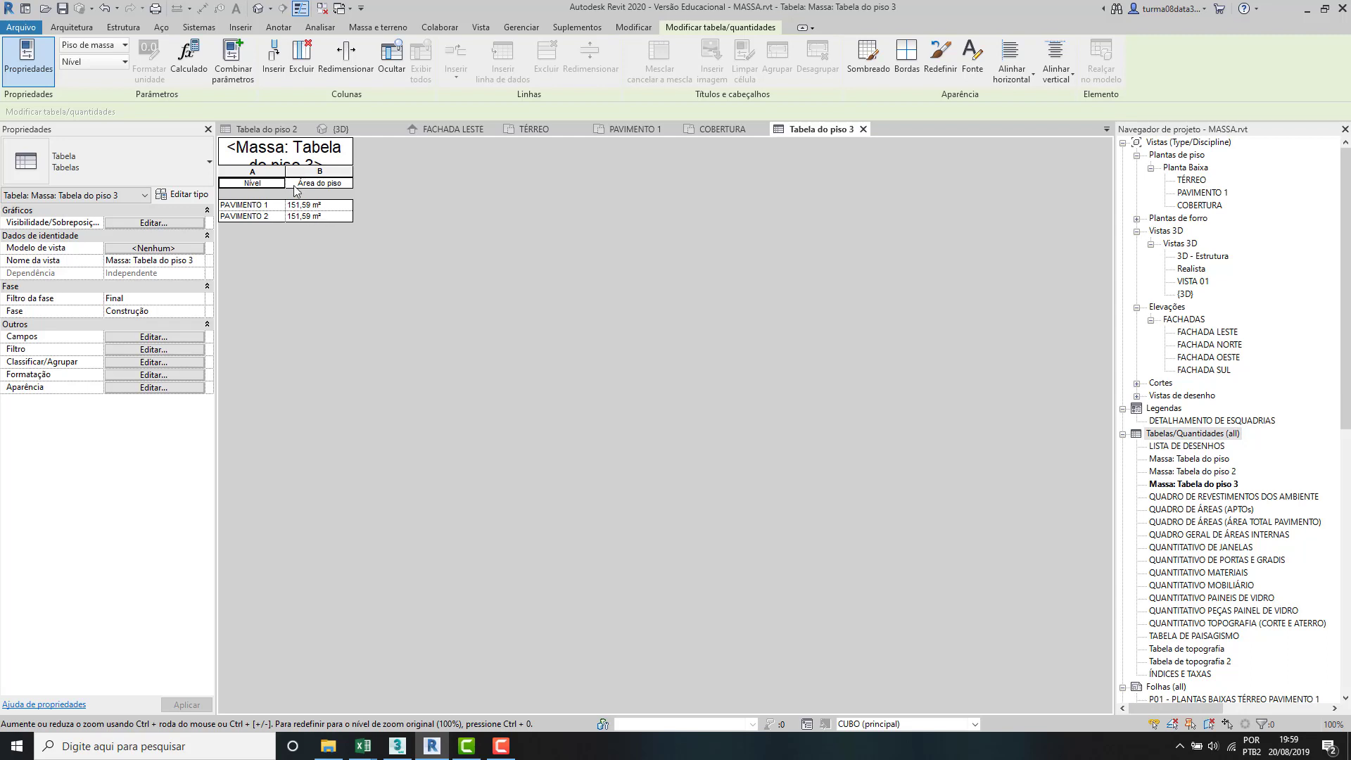
# Step: Close the open views FACHADA LESTE, TÉRREO, PAVIMENTO 1, COBERTURA and Tabela do piso 2
pyautogui.click(492, 129)
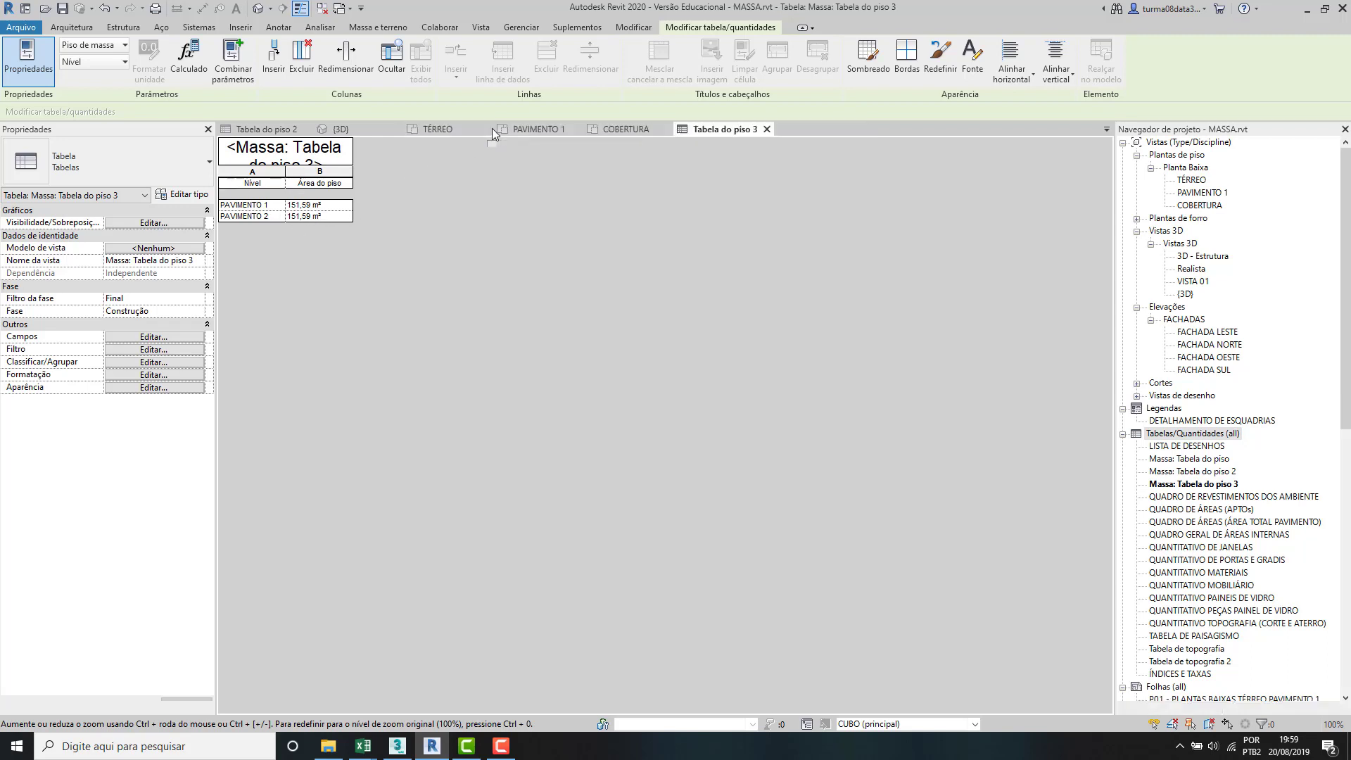
pyautogui.click(493, 129)
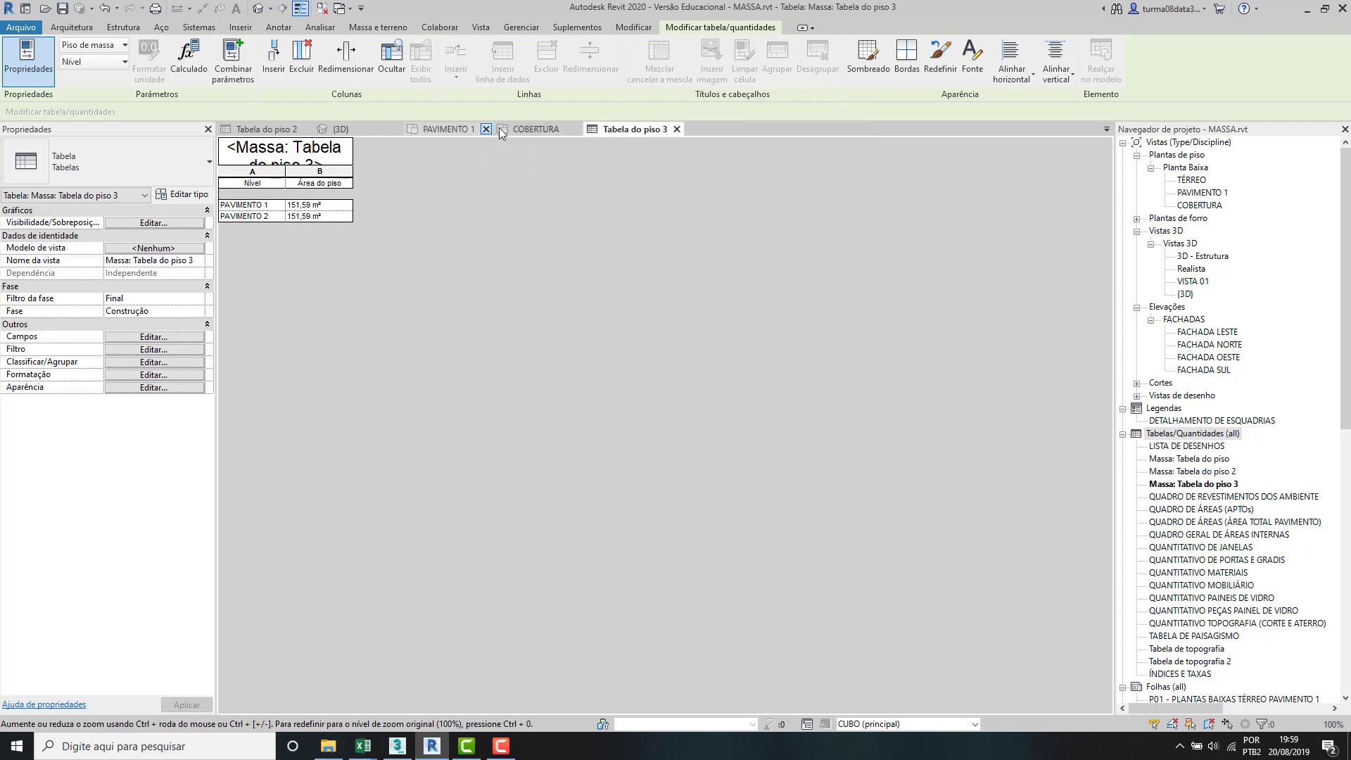
pyautogui.click(487, 129)
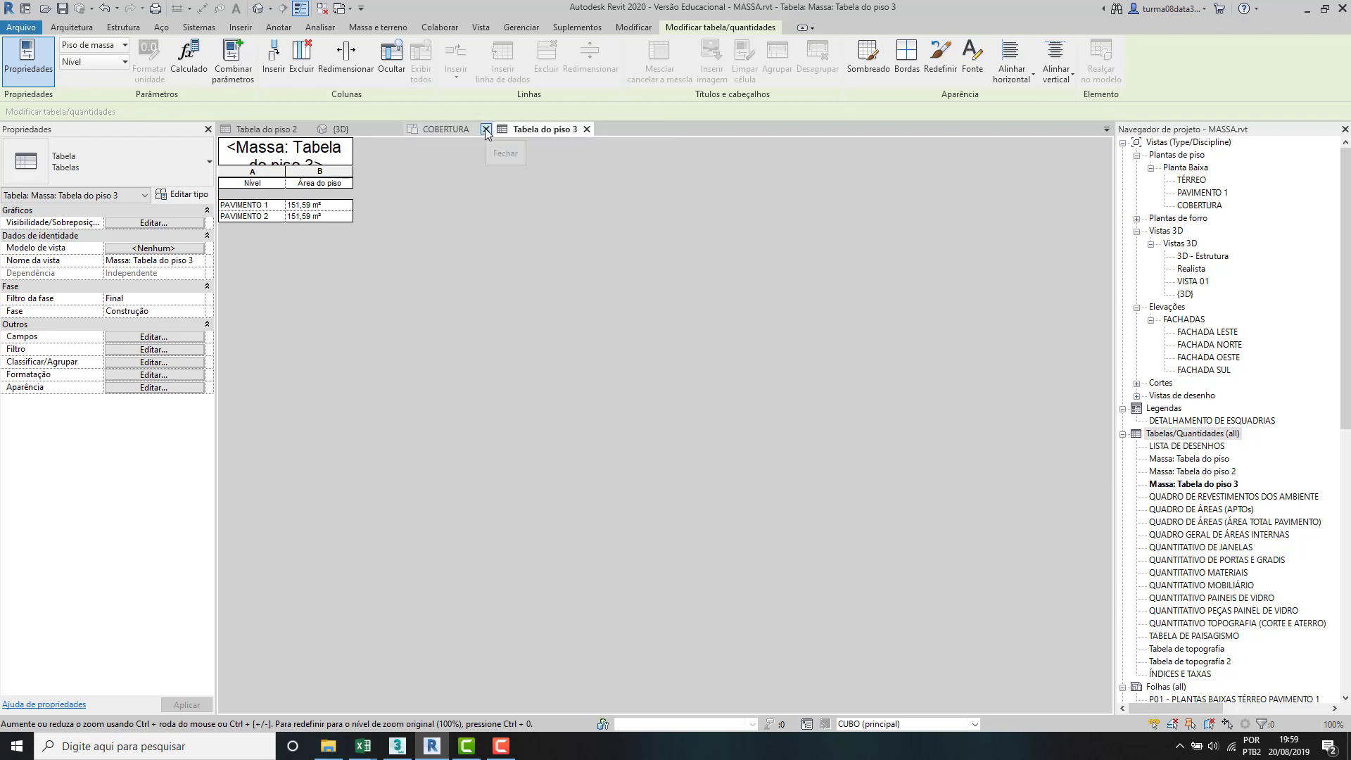
pyautogui.click(486, 129)
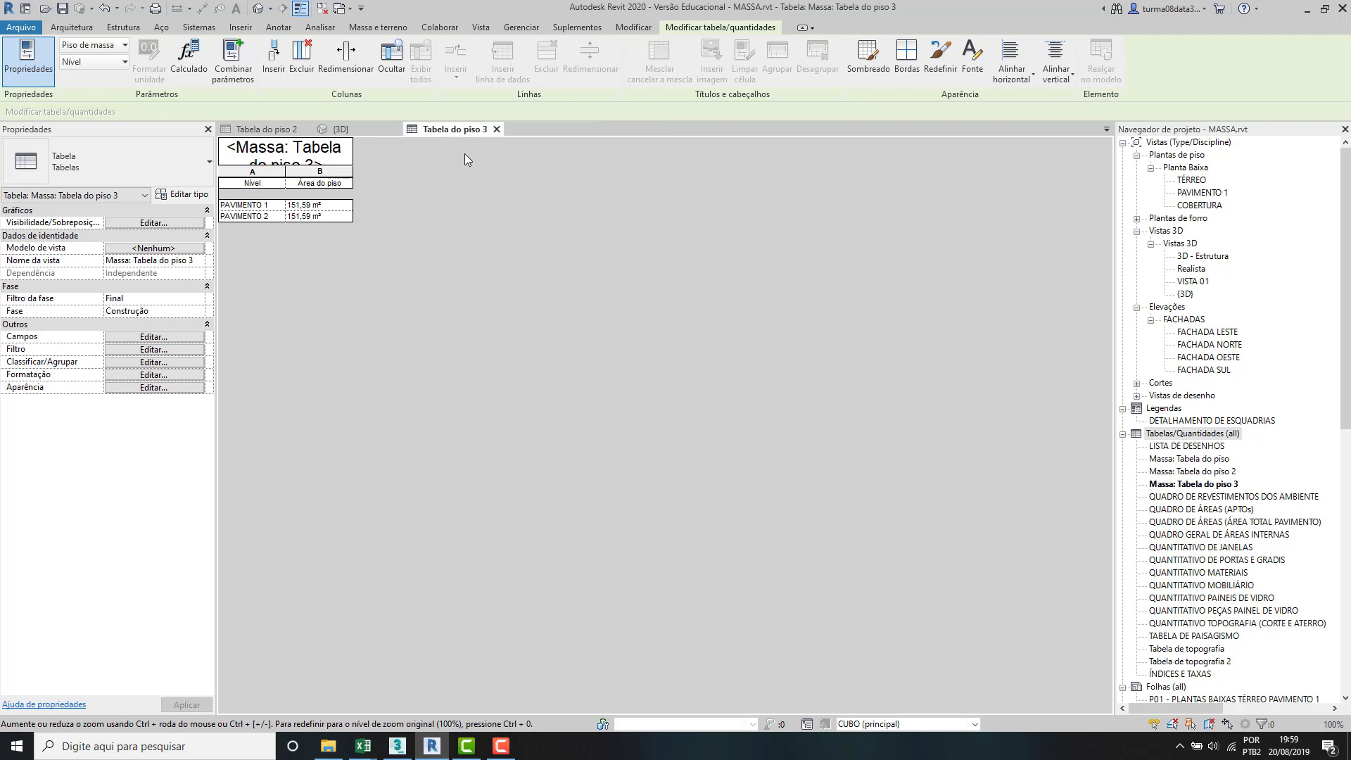
pyautogui.click(306, 130)
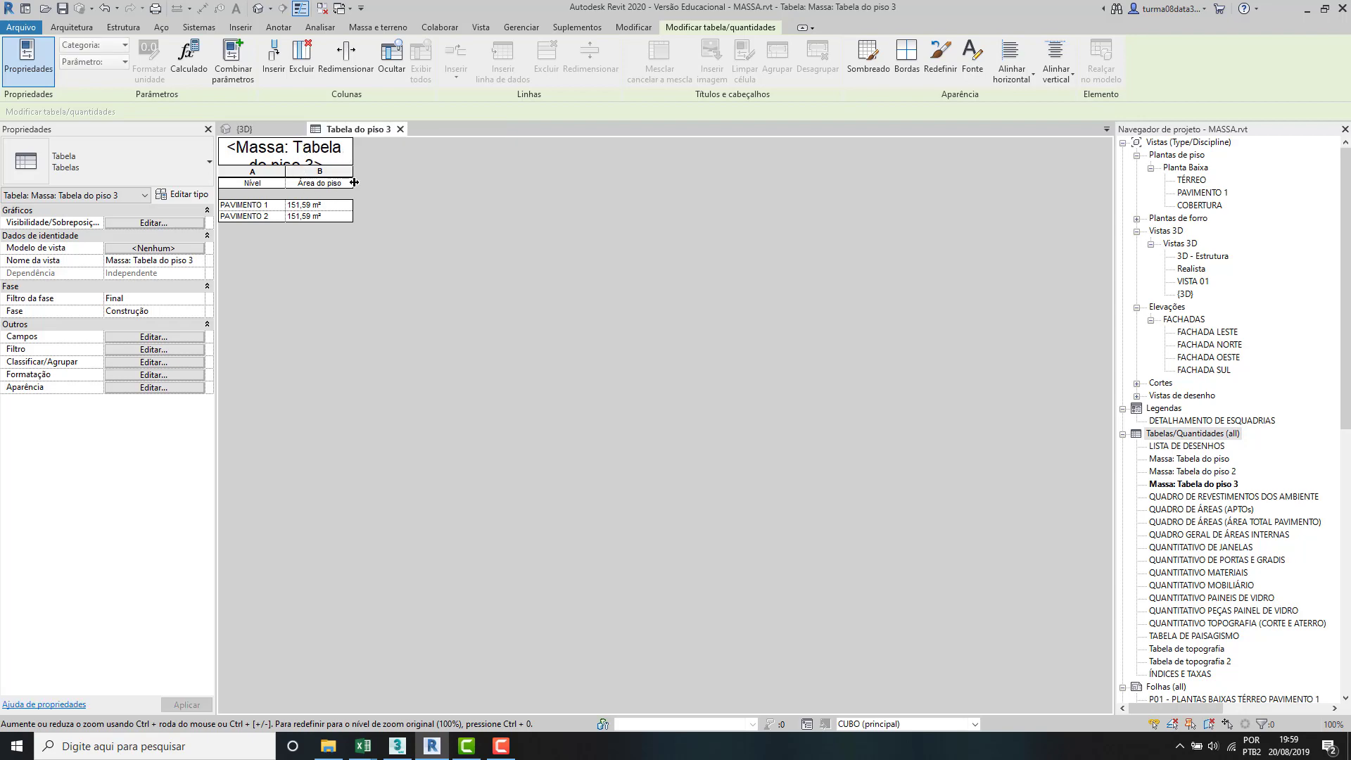
# Step: Tile the 3D view side by side with the Tabela do piso 3 schedule and frame the mass in the 3D view
pyautogui.click(284, 134)
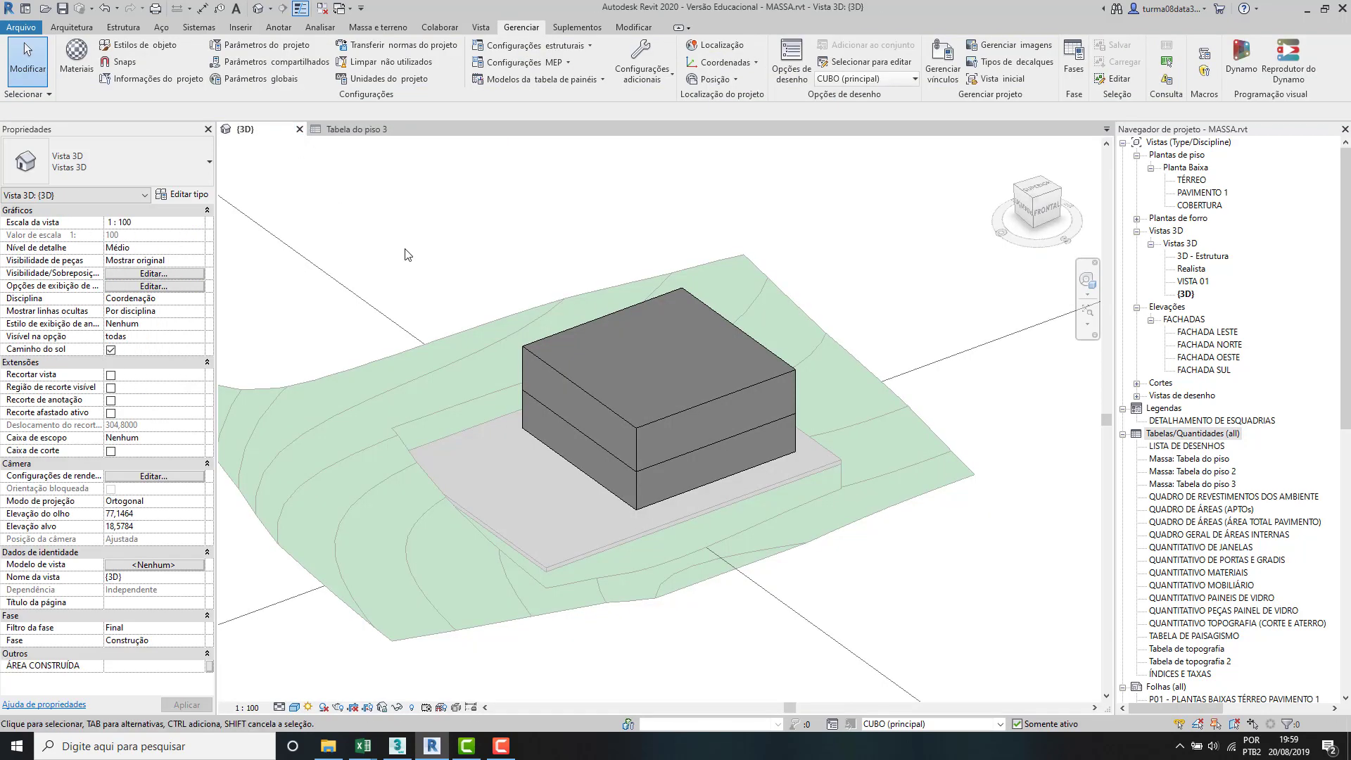
pyautogui.press('w')
pyautogui.press('t')
pyautogui.press('z')
pyautogui.press('a')
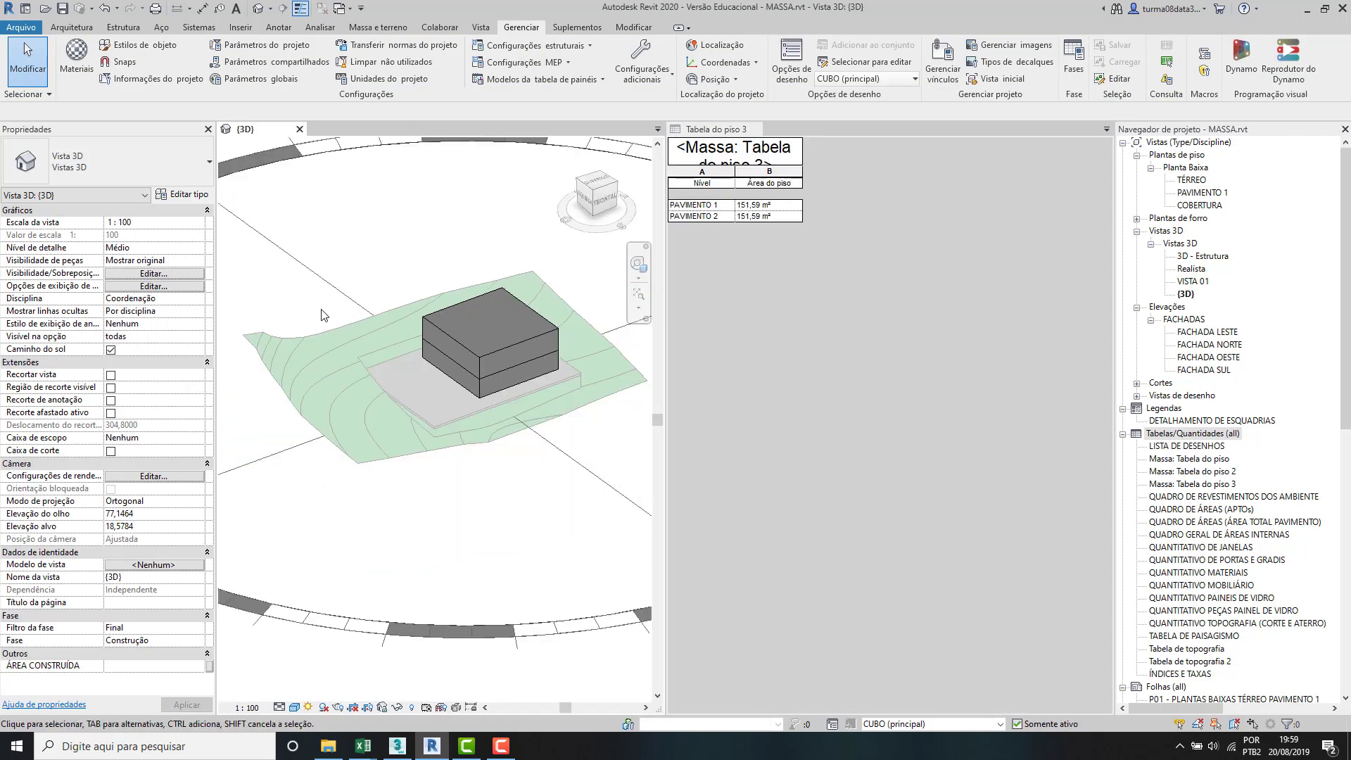
pyautogui.scroll(2, 483, 288)
pyautogui.scroll(-1, 388, 298)
pyautogui.scroll(2, 367, 292)
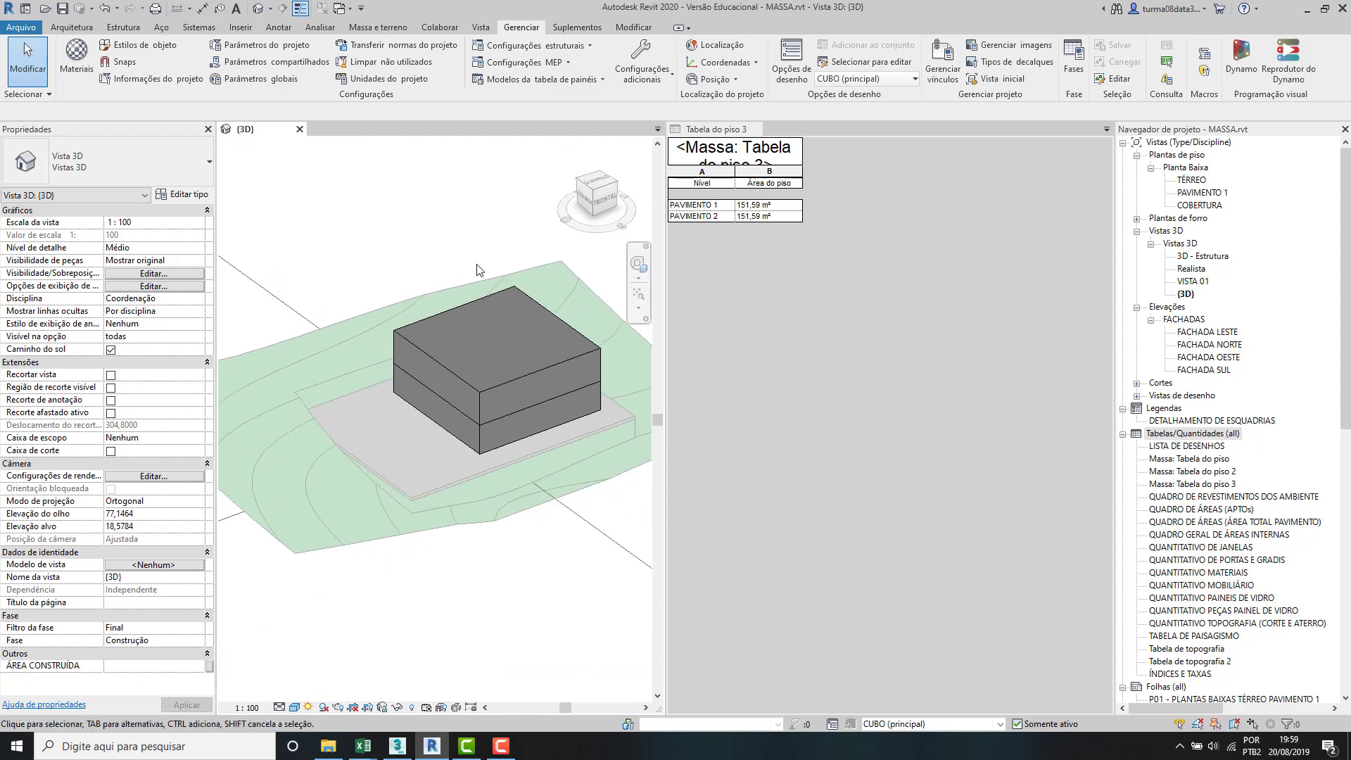
pyautogui.scroll(-2, 381, 278)
pyautogui.scroll(2, 518, 223)
pyautogui.scroll(1, 493, 241)
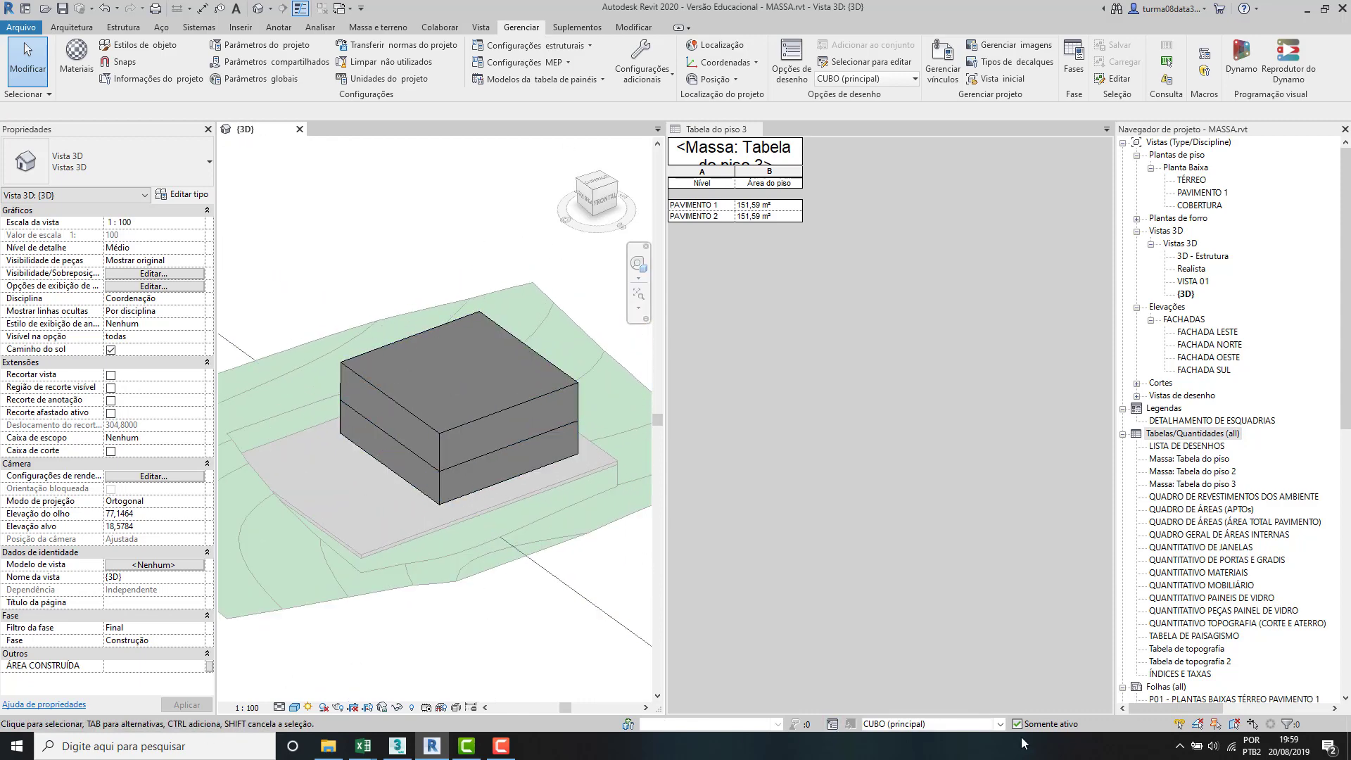
# Step: Make TRAPEZIO the active design option with the 3D view and schedule side by side
pyautogui.click(1001, 724)
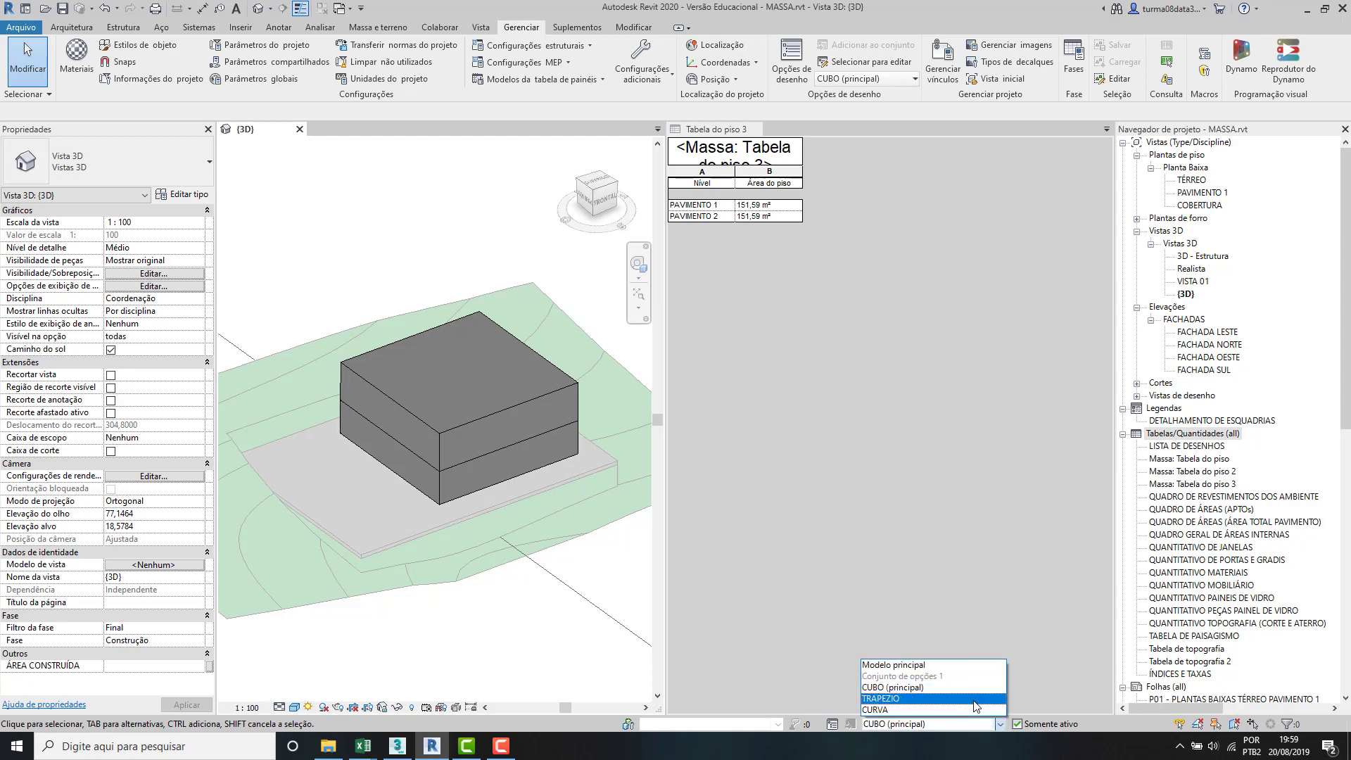
pyautogui.click(973, 700)
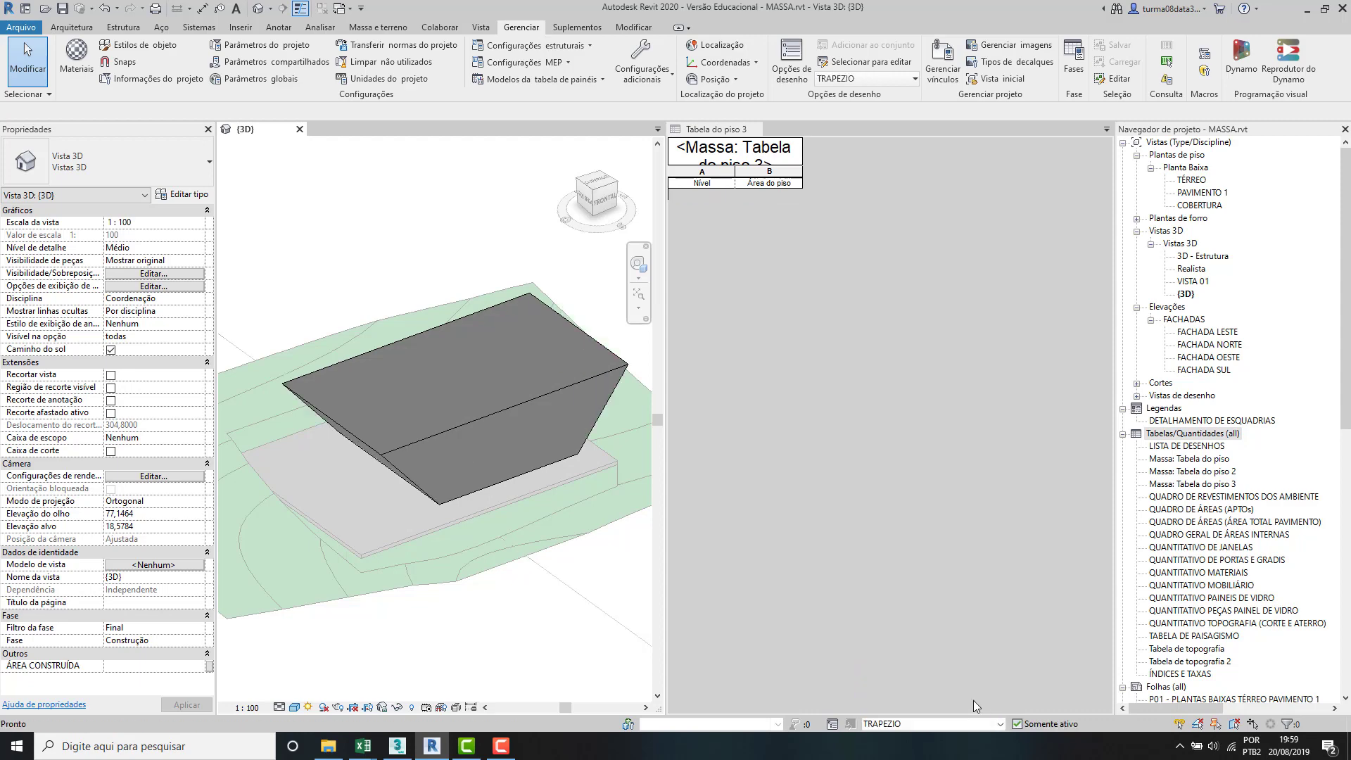
# Step: Add mass floors at PAVIMENTO 1 and PAVIMENTO 2 to the TRAPEZIO mass
pyautogui.click(513, 412)
pyautogui.click(721, 60)
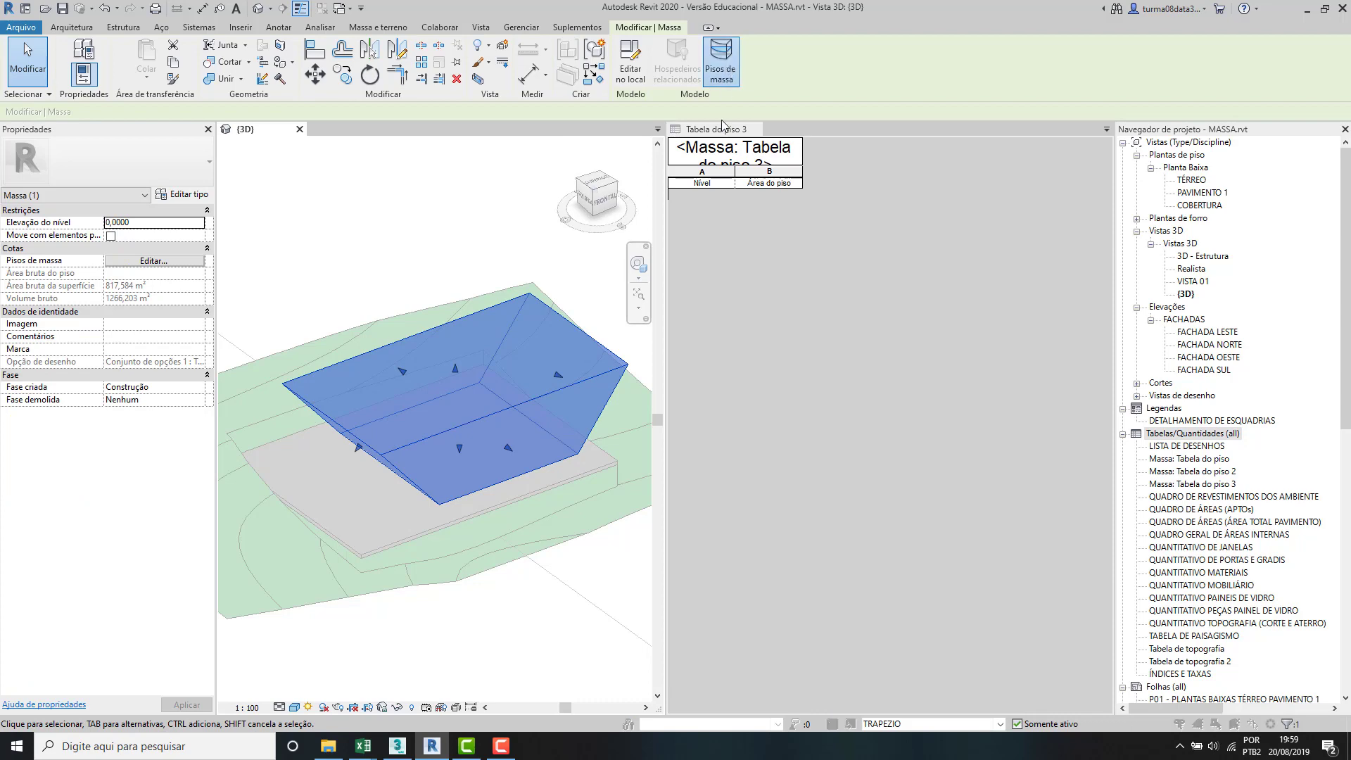
pyautogui.click(865, 285)
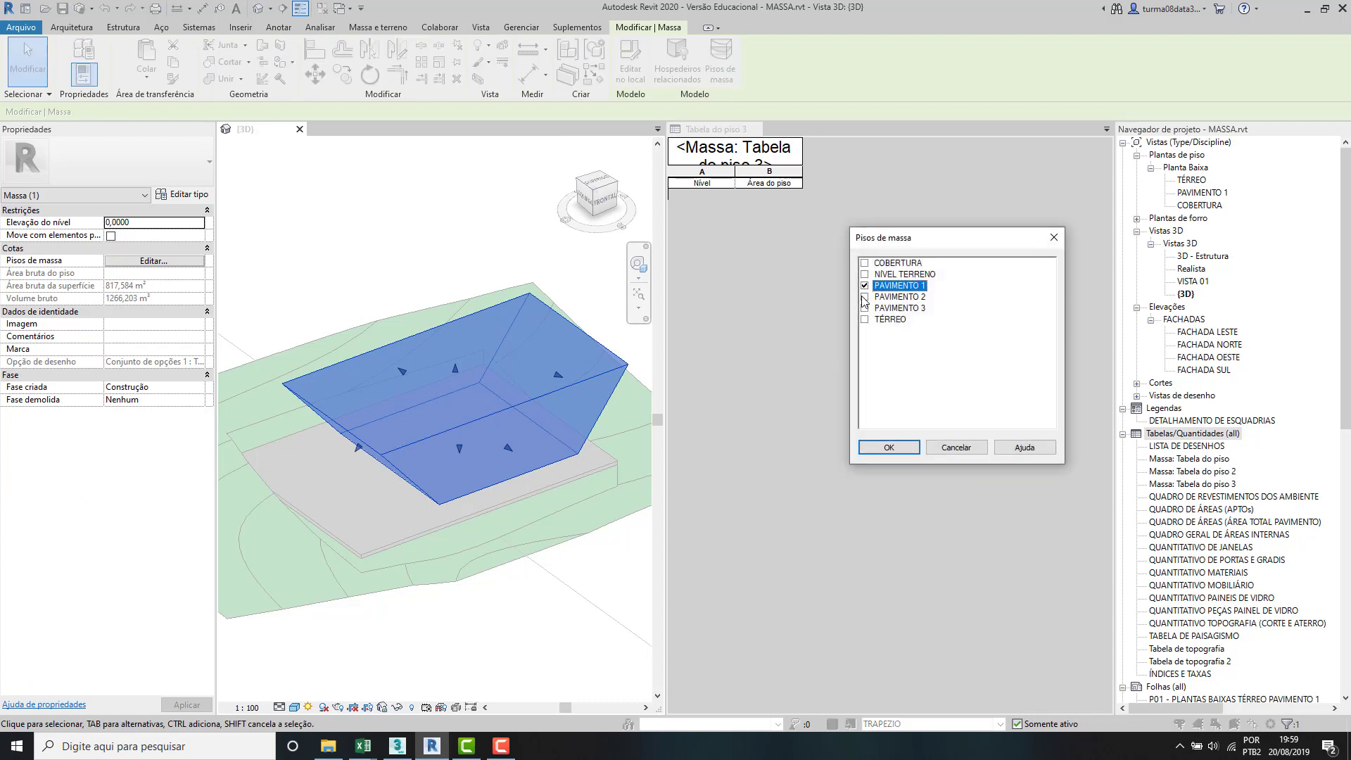
pyautogui.click(865, 297)
pyautogui.click(891, 447)
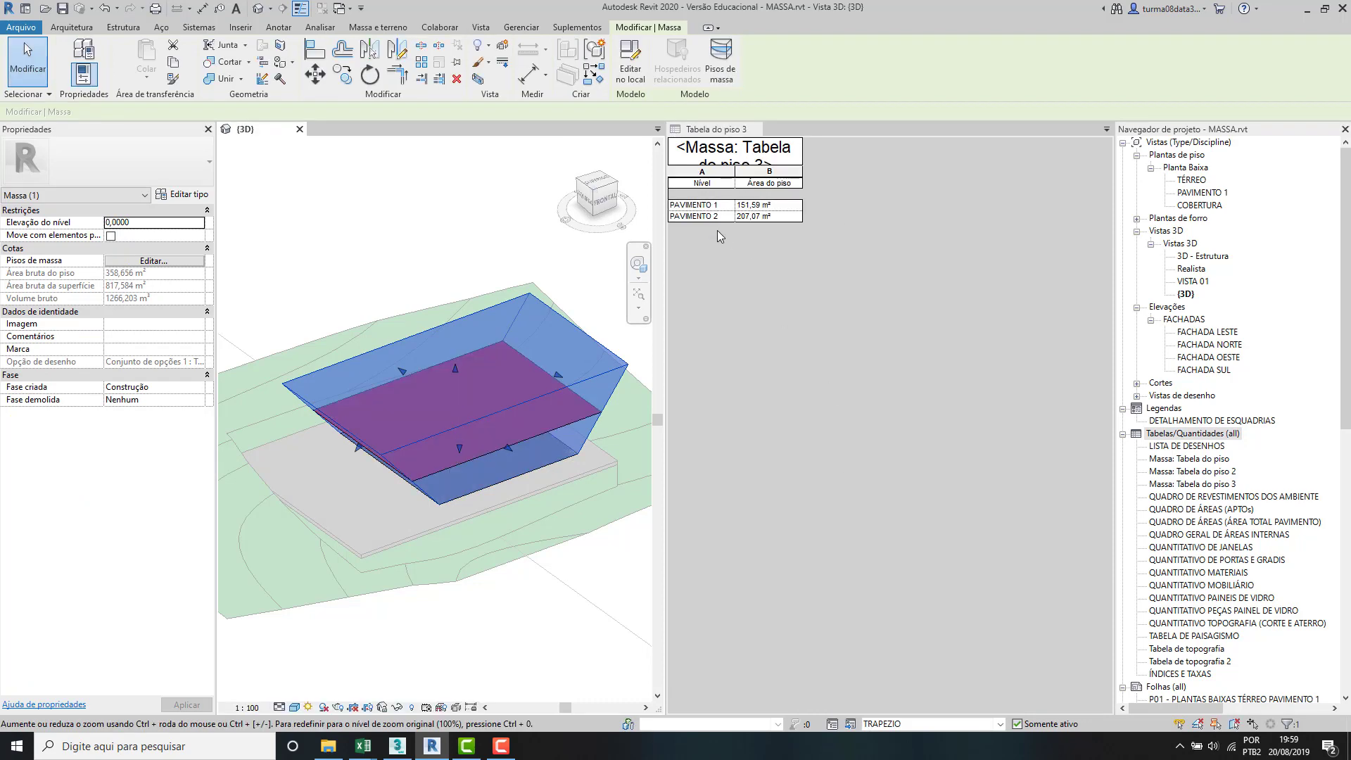
pyautogui.click(746, 264)
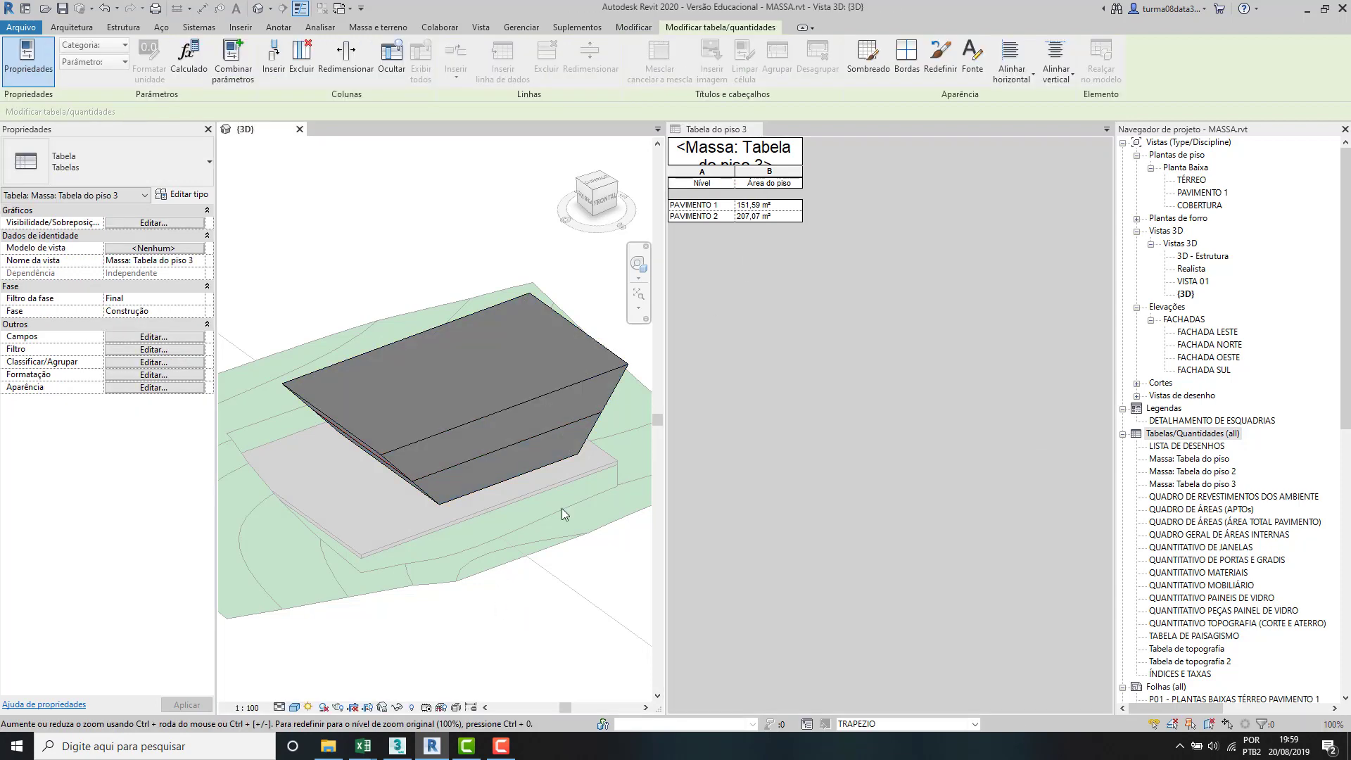
pyautogui.click(563, 514)
# Step: Make CURVA the active design option and add mass floors at PAVIMENTO 1 and PAVIMENTO 2 to its mass
pyautogui.click(1000, 725)
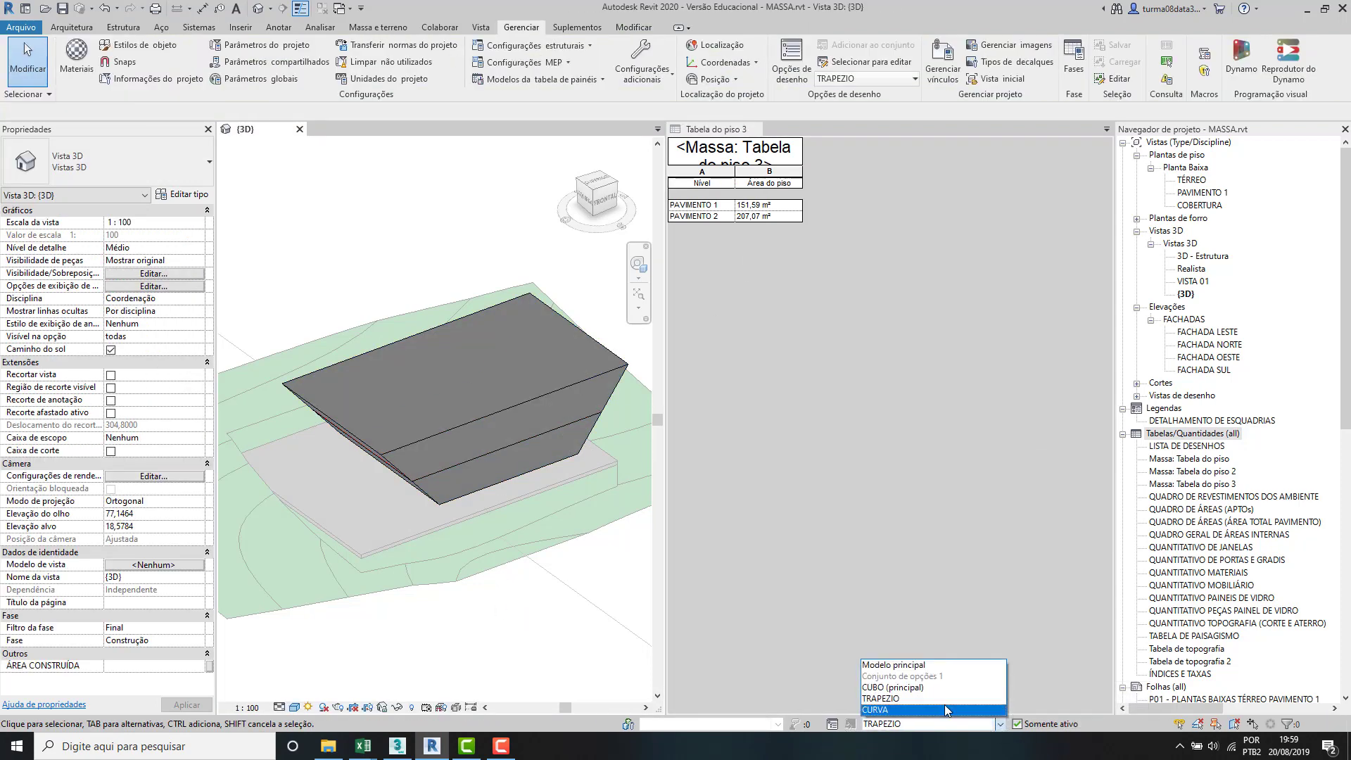
pyautogui.click(945, 704)
pyautogui.click(437, 442)
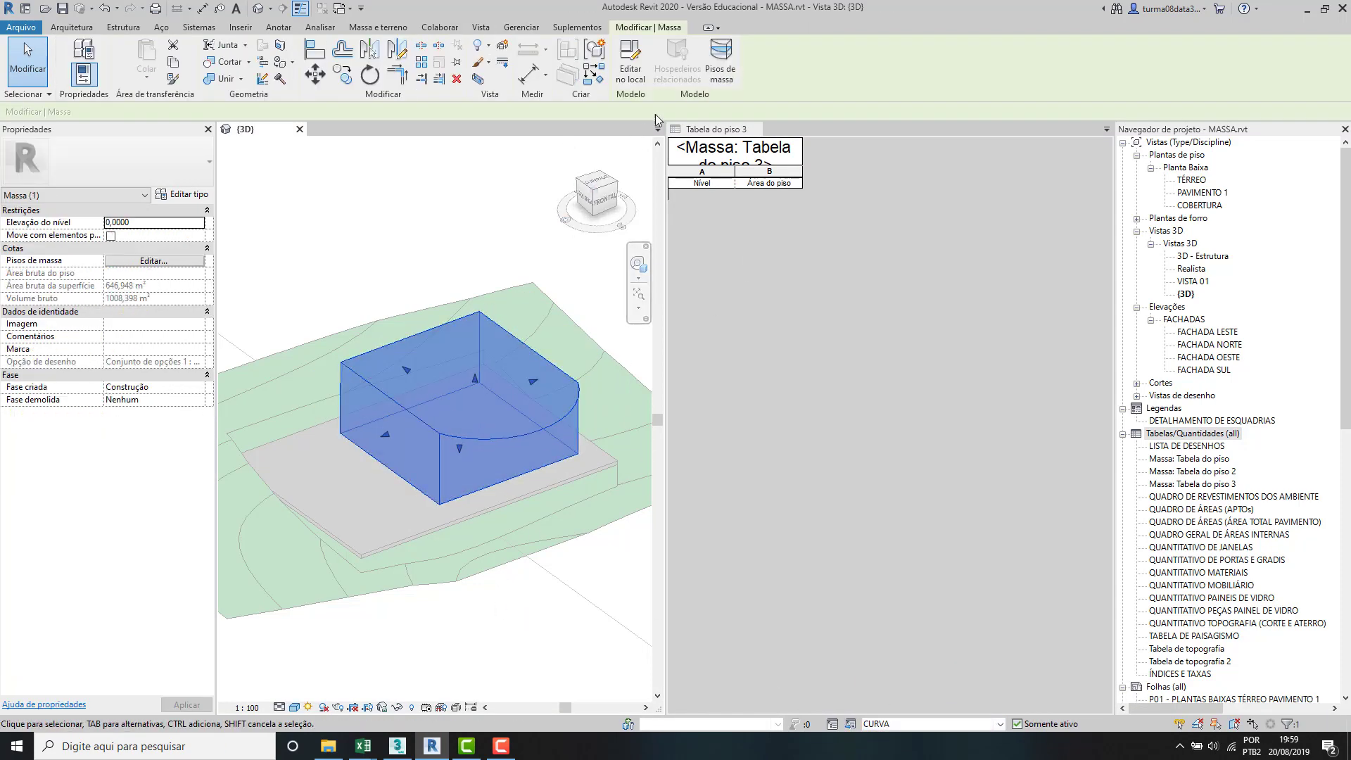
pyautogui.click(721, 63)
pyautogui.click(865, 286)
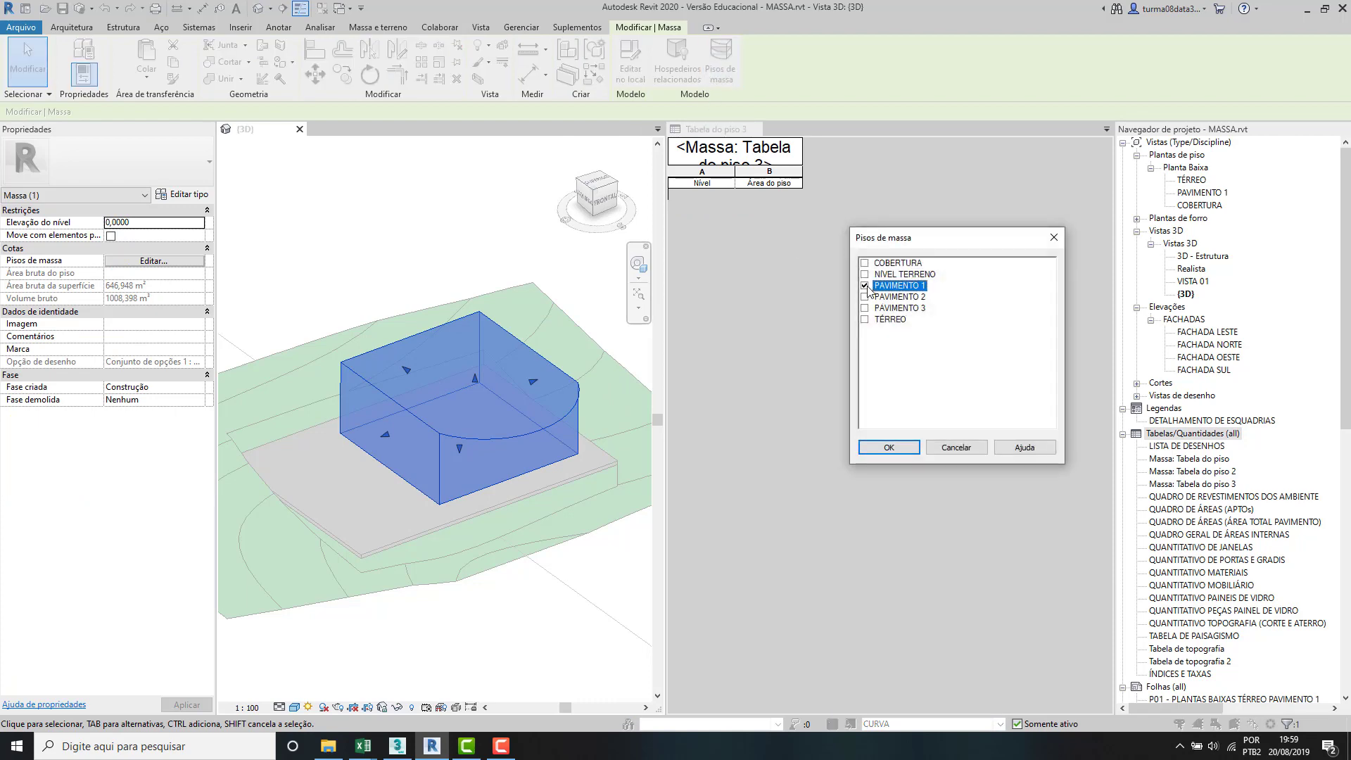
pyautogui.click(865, 297)
pyautogui.click(883, 448)
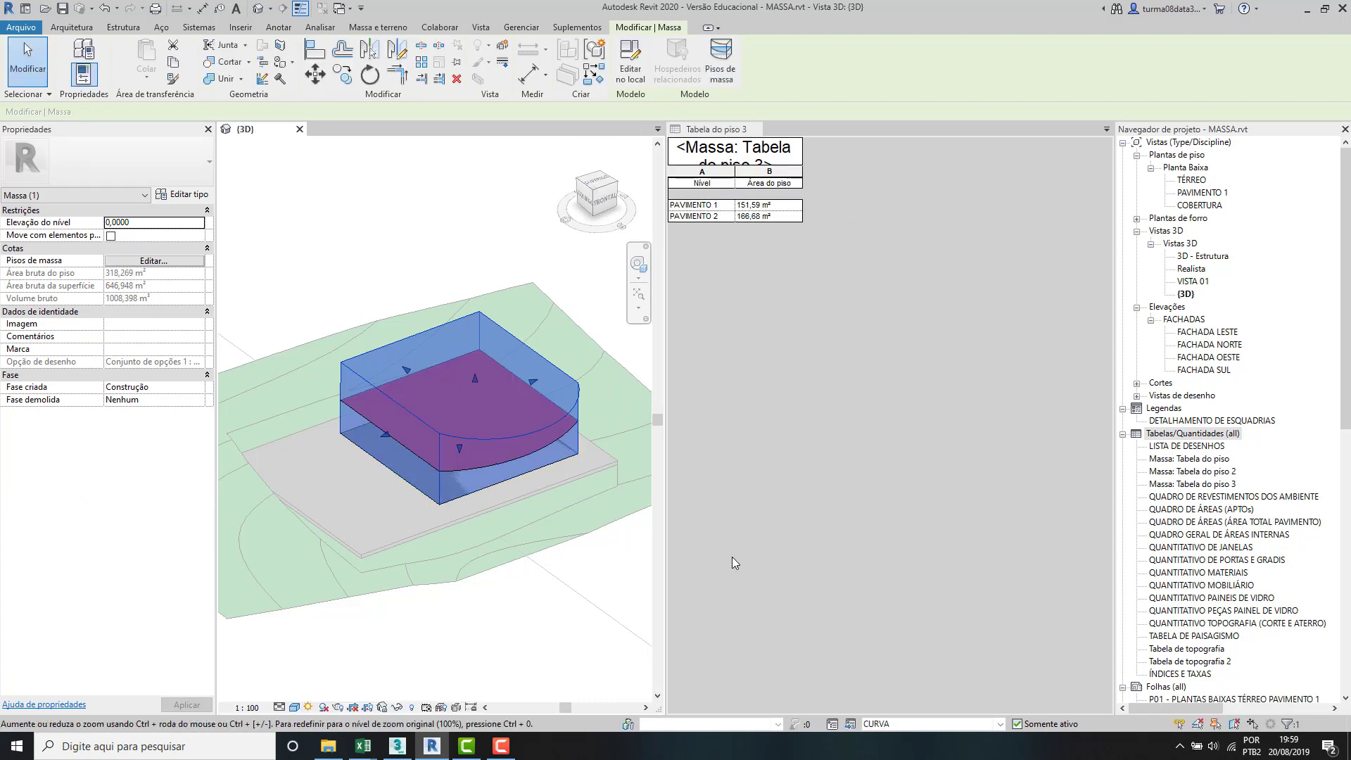
pyautogui.click(521, 635)
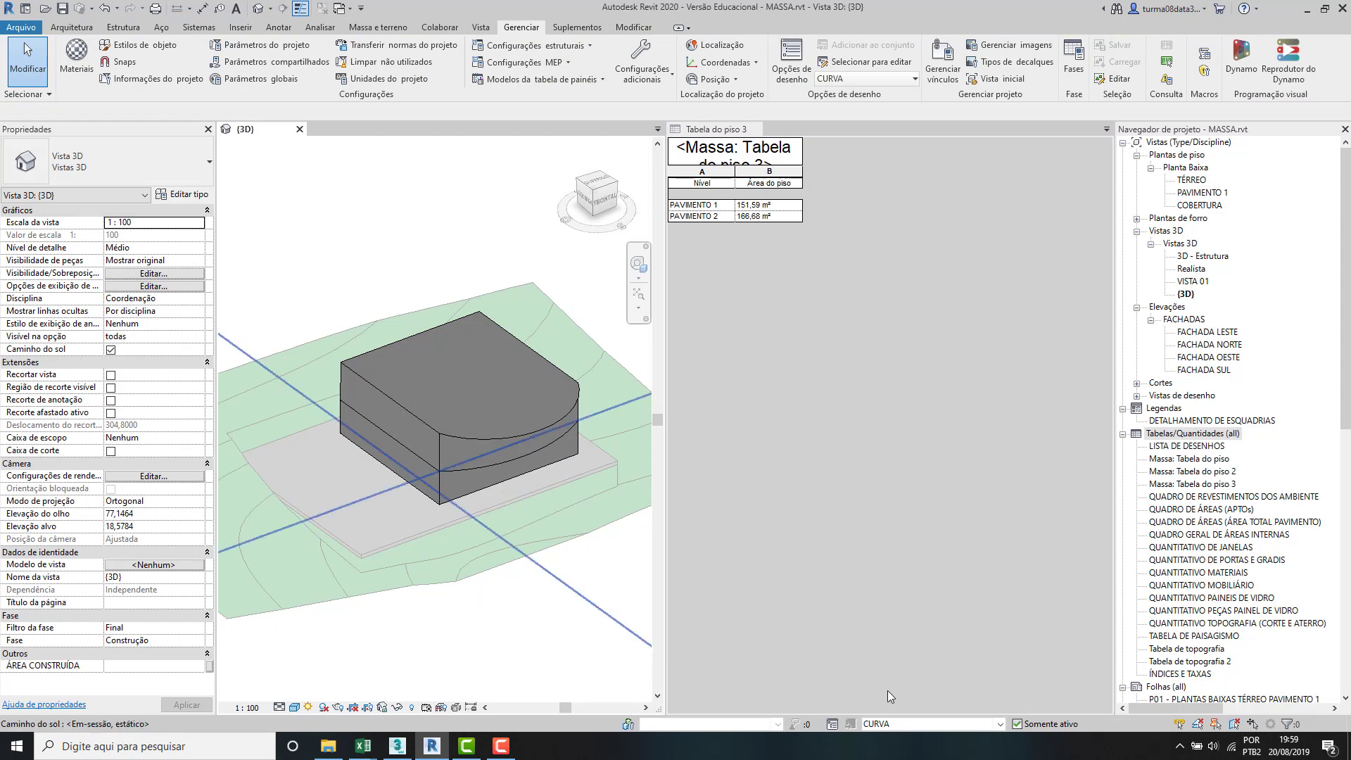
# Step: Compare the scheduled floor areas per level by activating CUBO, TRAPEZIO and CURVA in turn
pyautogui.click(1000, 724)
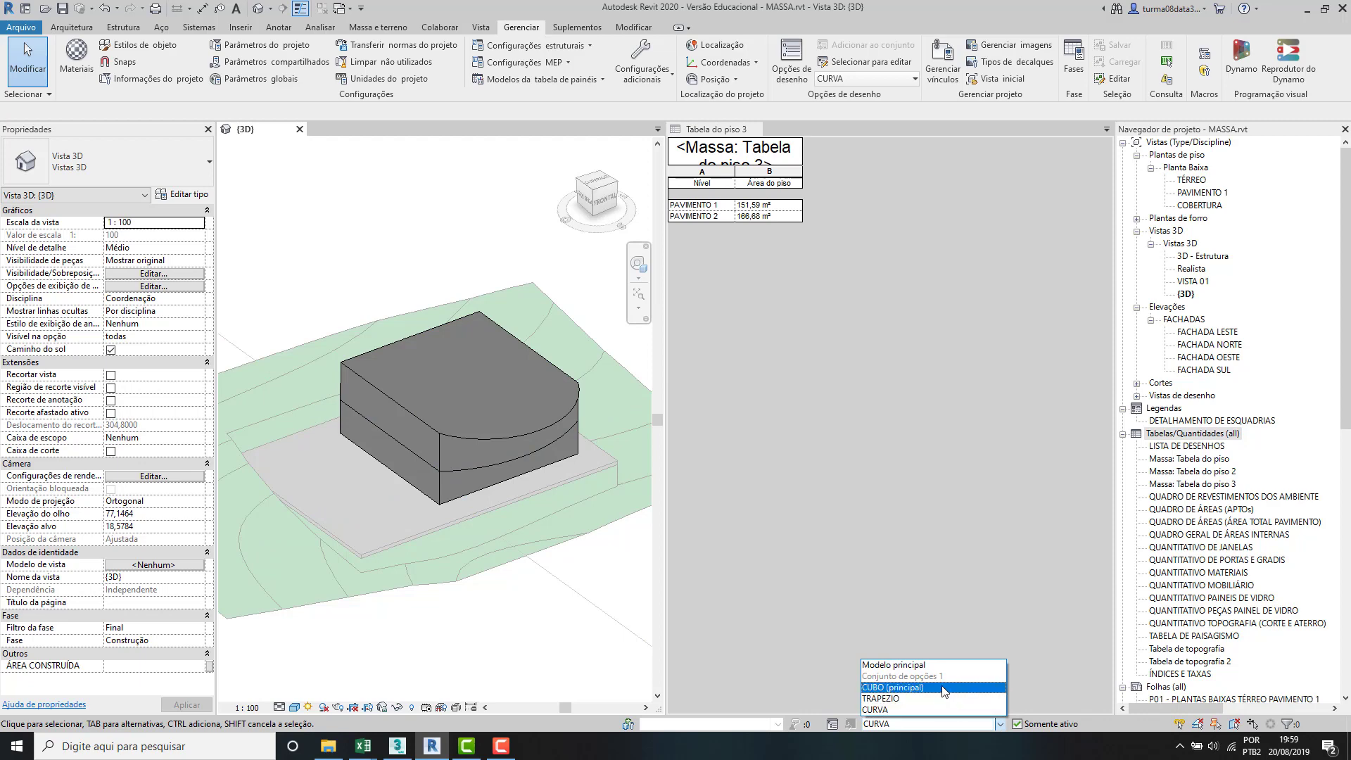
pyautogui.click(915, 688)
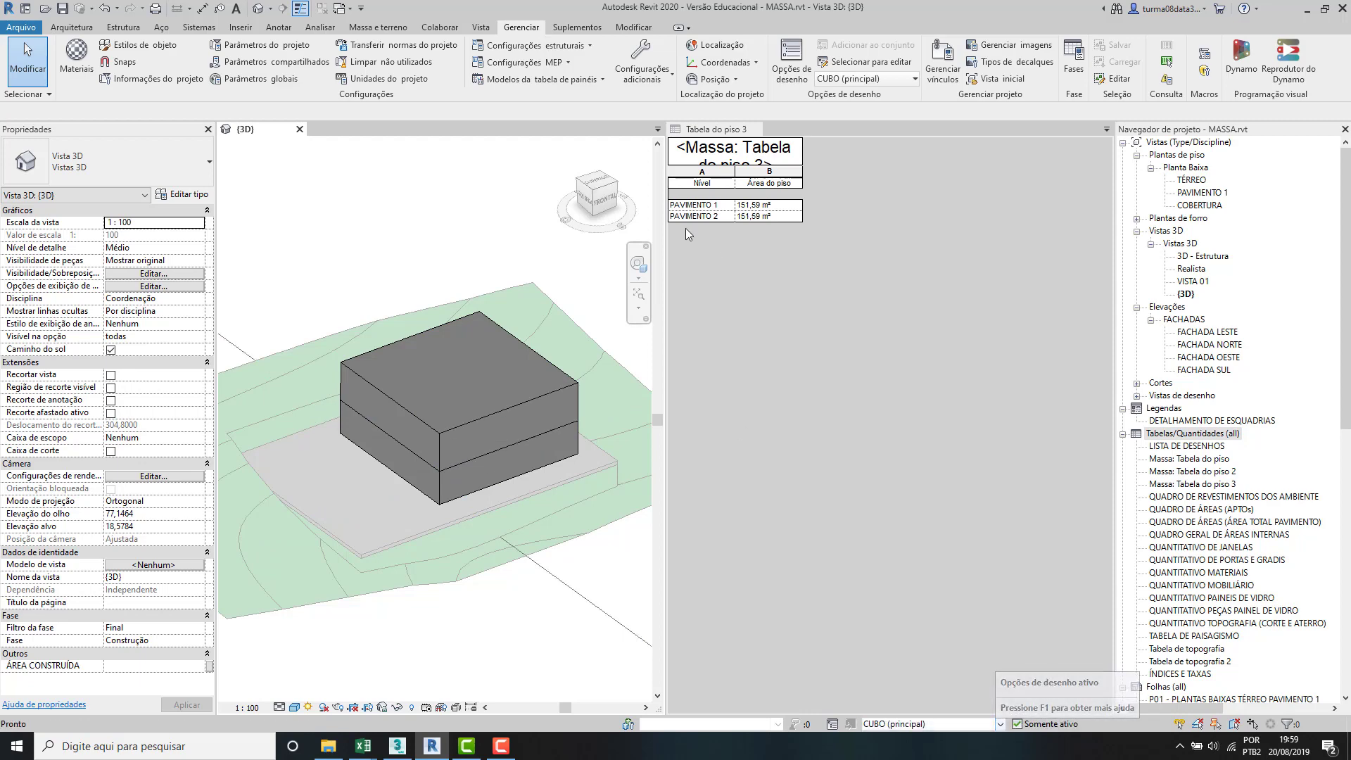
pyautogui.click(999, 724)
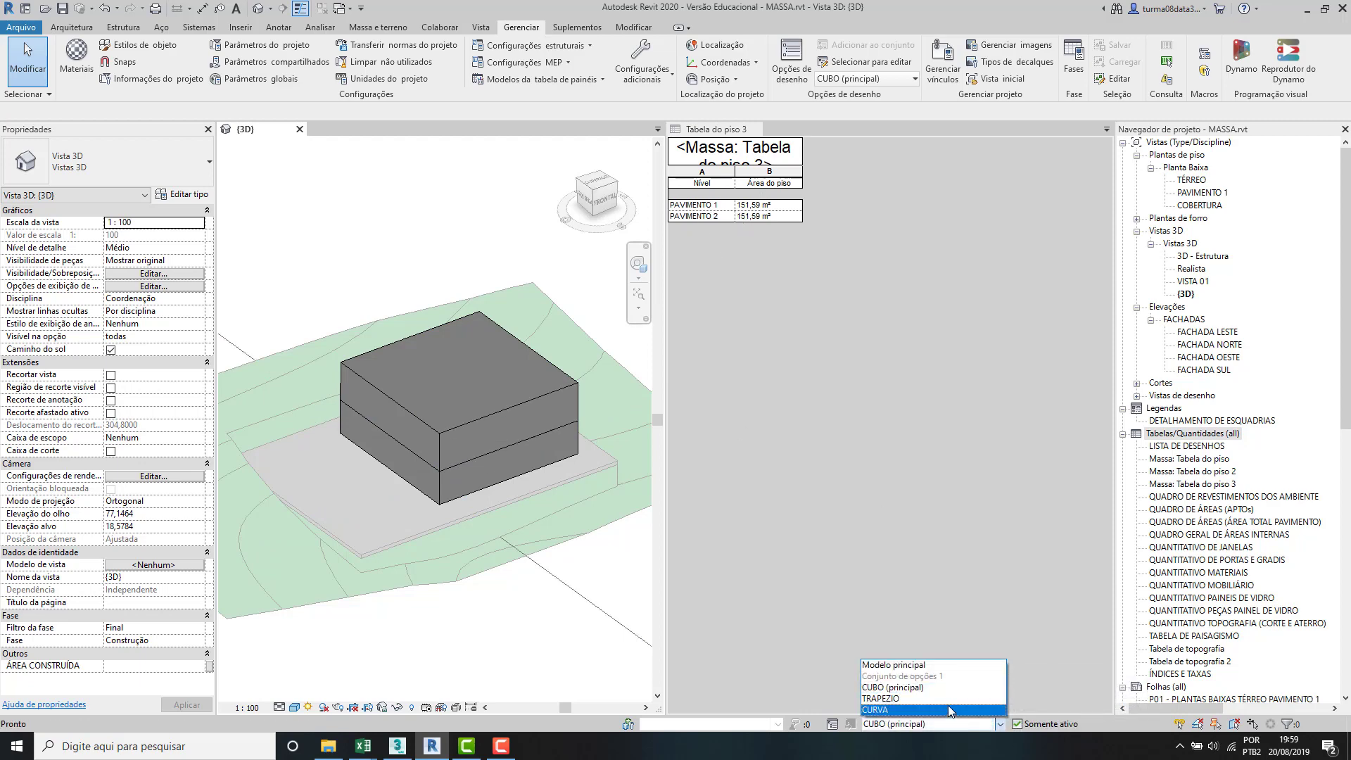
pyautogui.click(948, 701)
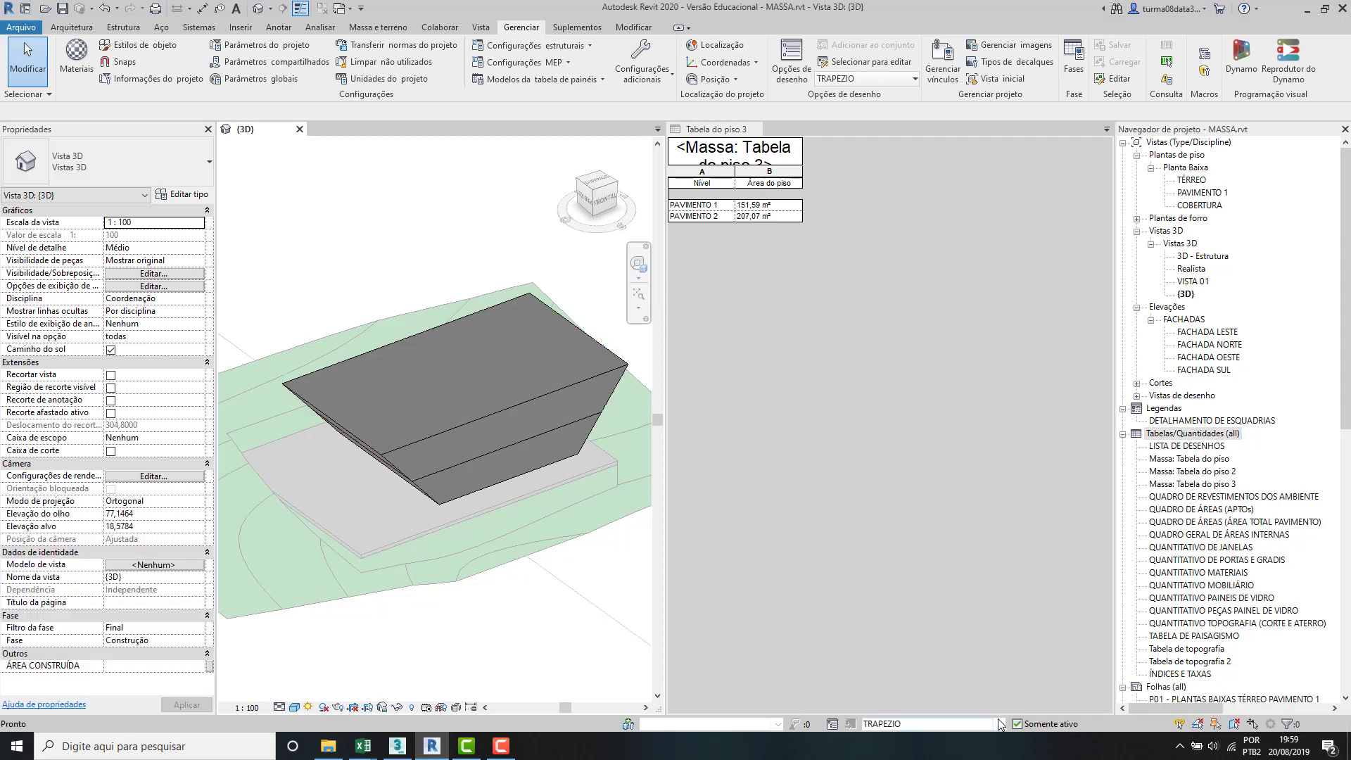
pyautogui.click(999, 724)
pyautogui.click(975, 711)
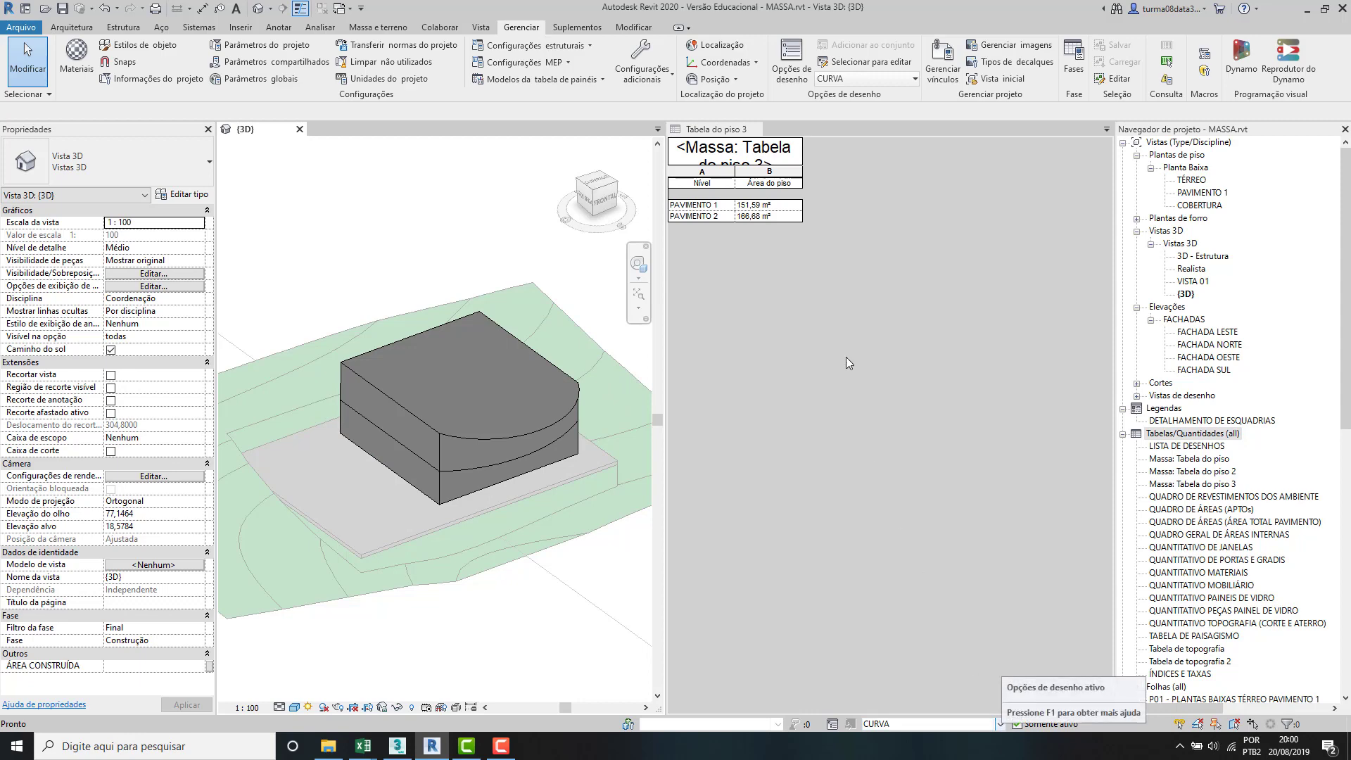
# Step: Set the Área do piso field of the Tabela do piso 3 schedule to calculate totals
pyautogui.click(800, 281)
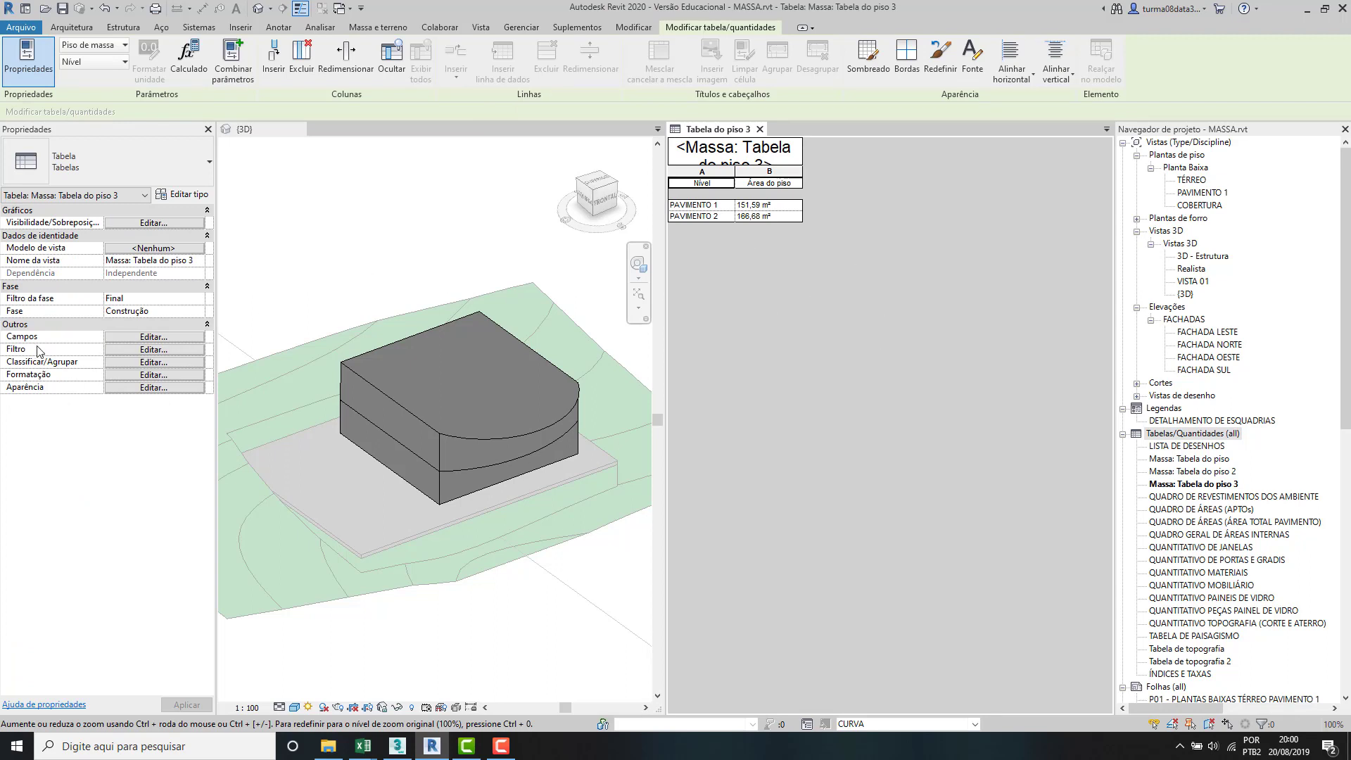
pyautogui.click(145, 375)
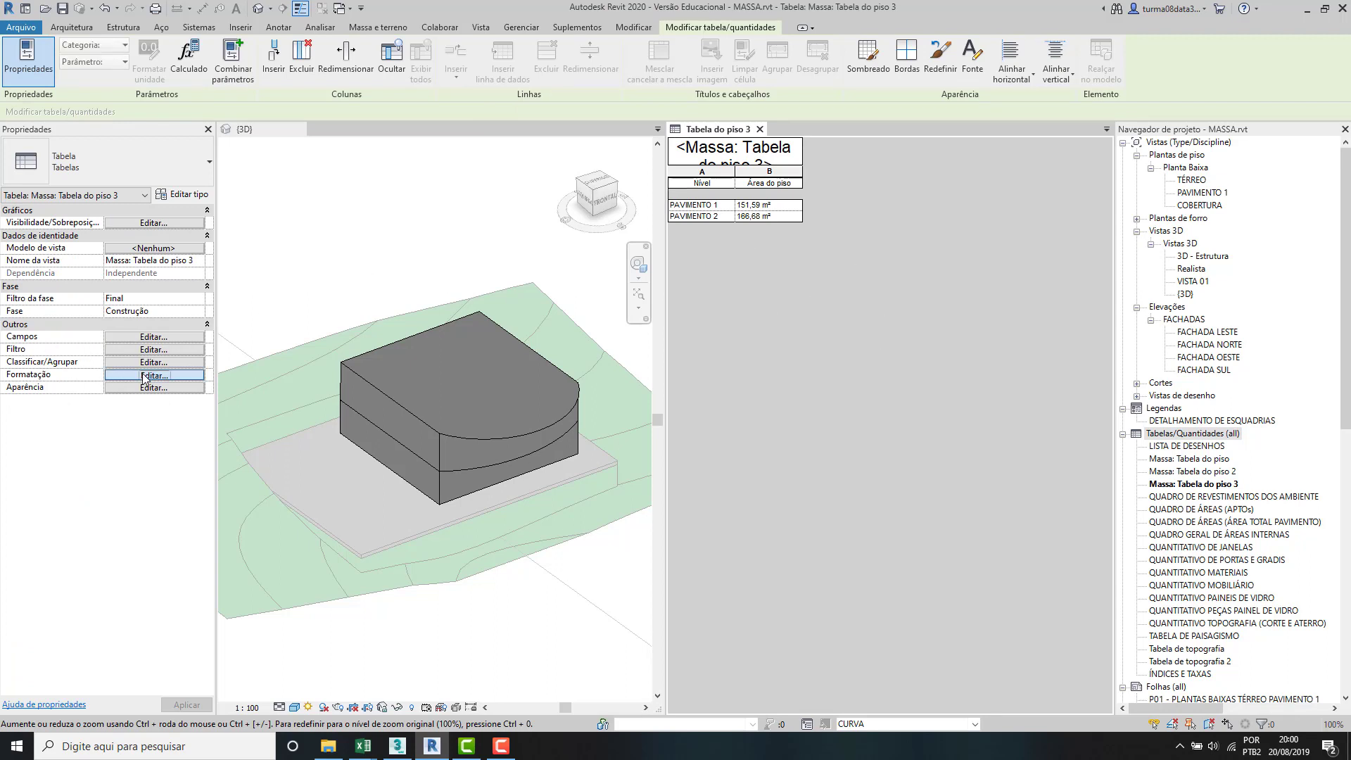
pyautogui.click(326, 233)
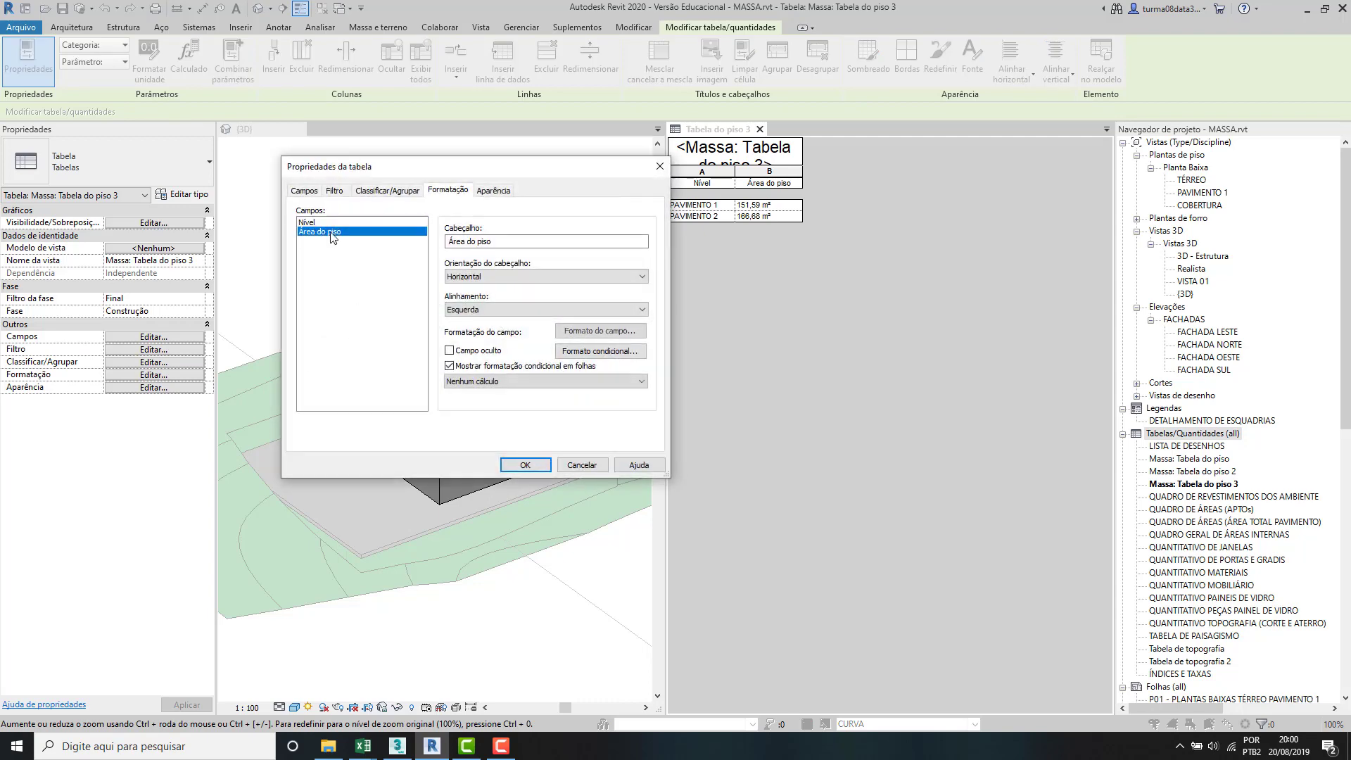
pyautogui.click(538, 383)
pyautogui.click(486, 396)
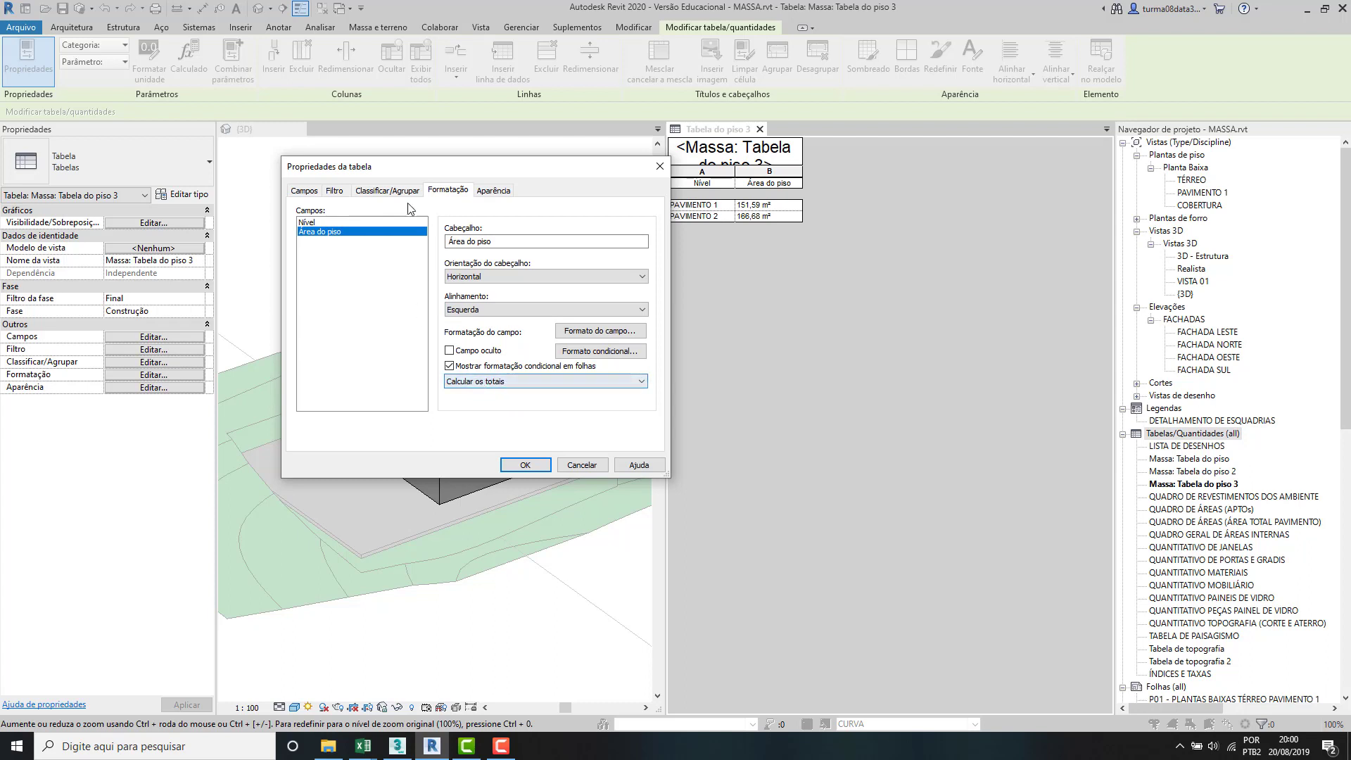
# Step: Sort the schedule by Nível in ascending order, with a footer showing title, count and totals
pyautogui.click(394, 192)
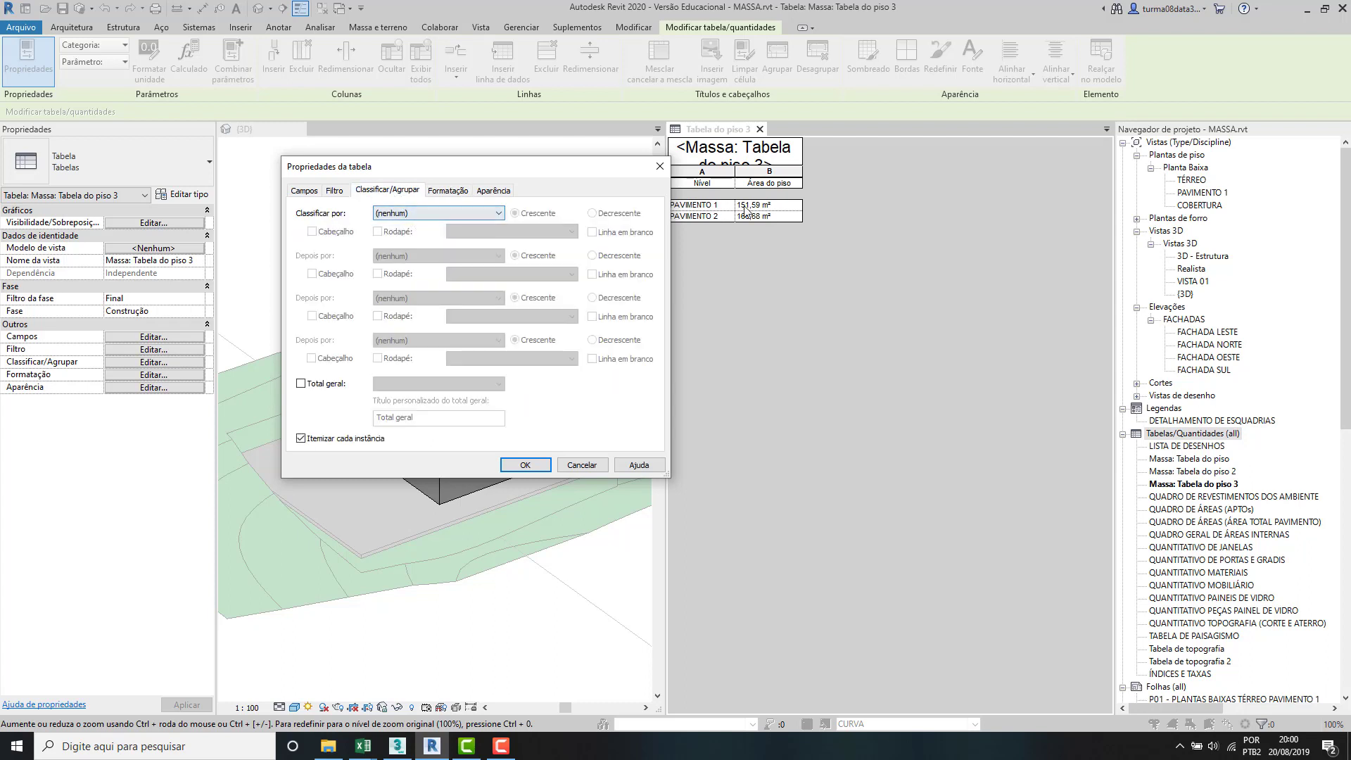
pyautogui.click(385, 213)
pyautogui.click(402, 235)
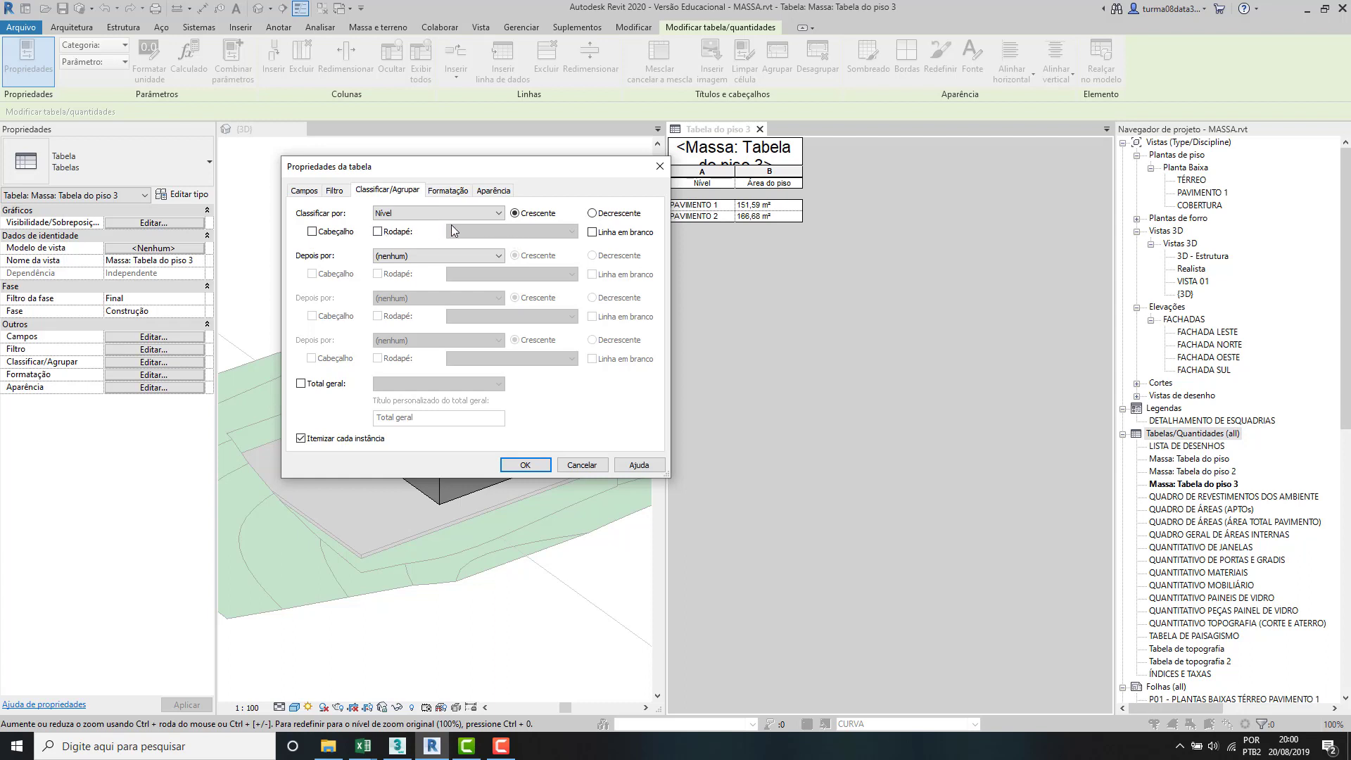
pyautogui.click(379, 232)
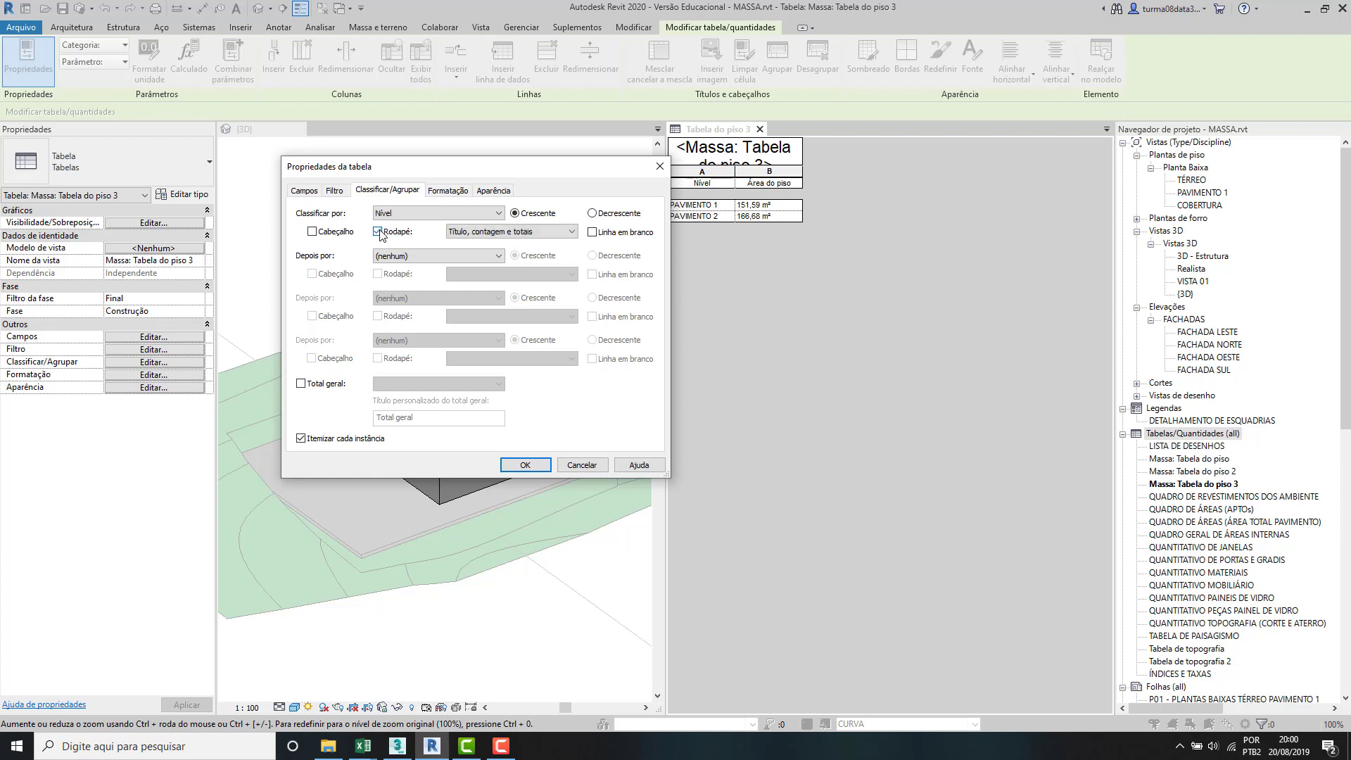
pyautogui.click(525, 465)
pyautogui.click(747, 227)
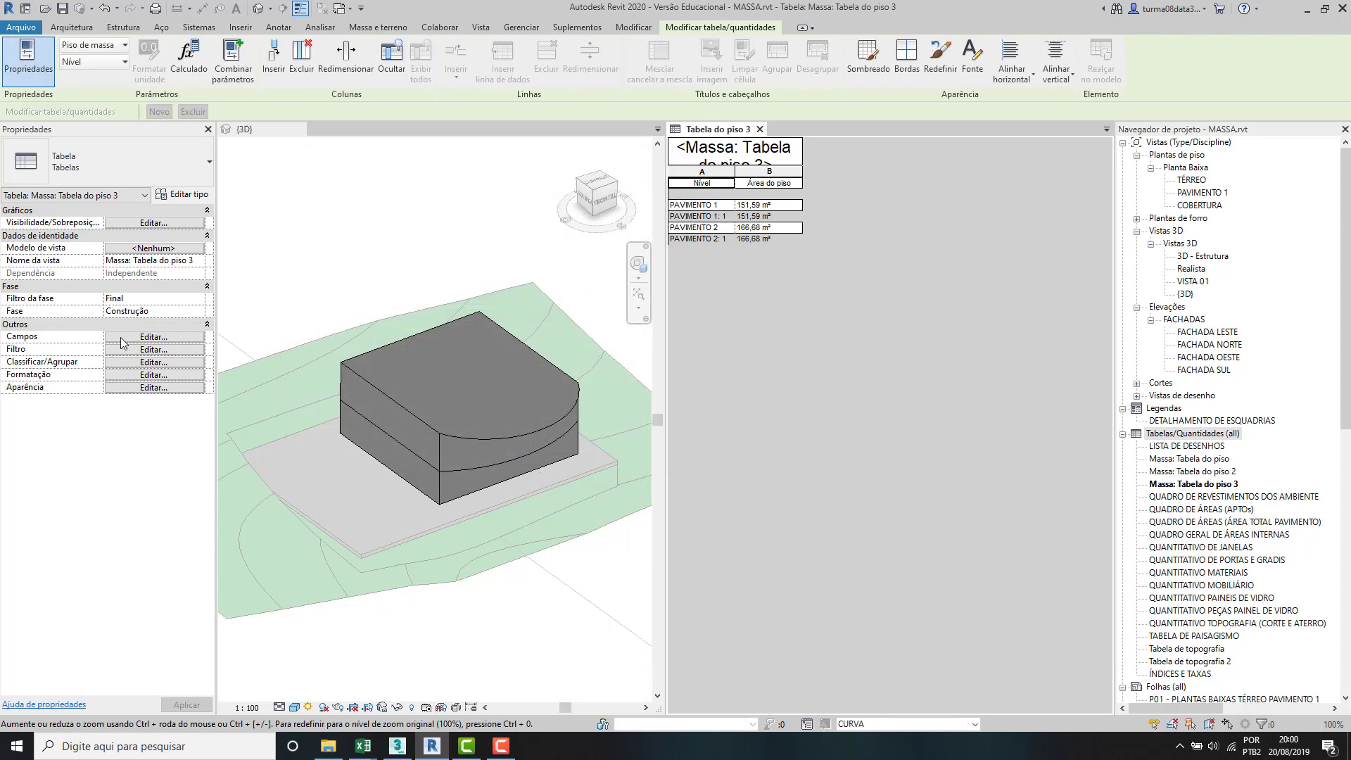
# Step: Turn on the schedule's grand total with title, count and totals, and remove the footer from the Nível sorting
pyautogui.click(162, 362)
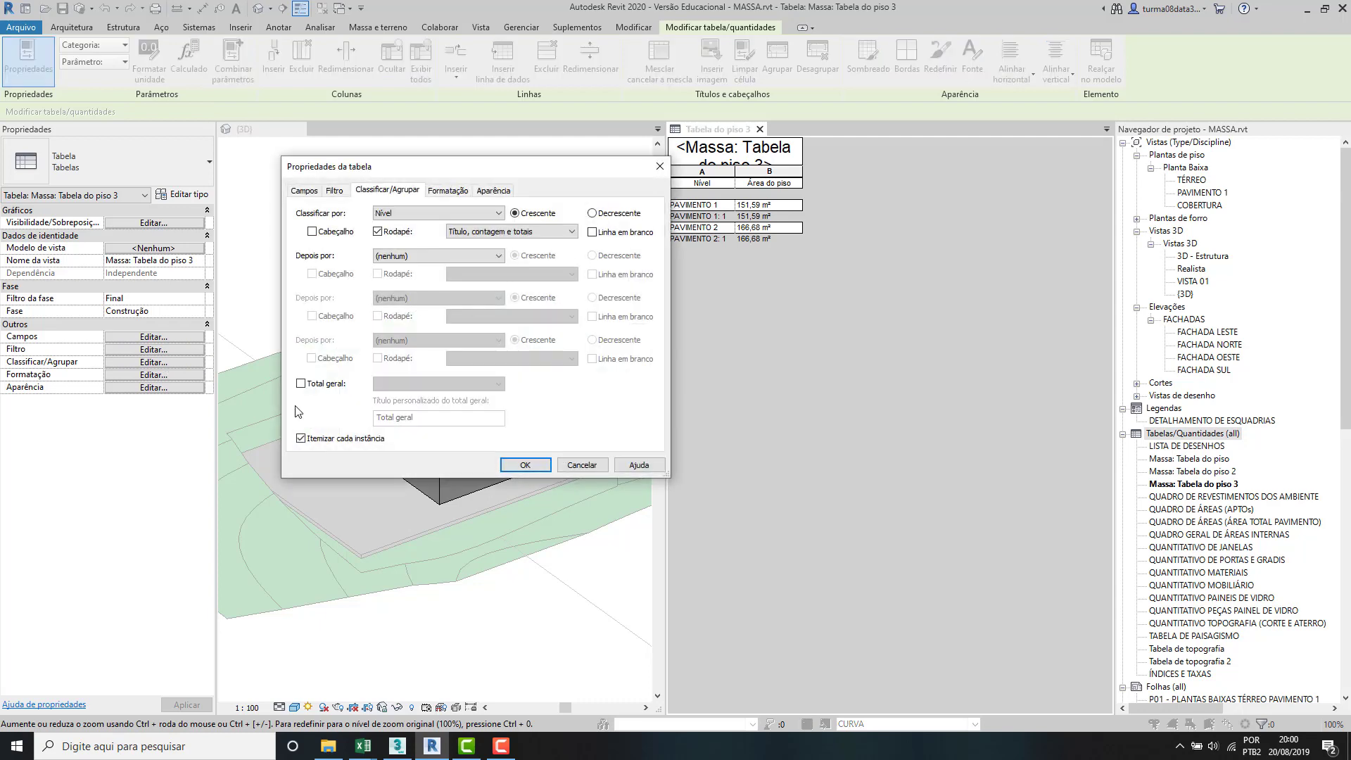
pyautogui.click(301, 385)
pyautogui.click(525, 465)
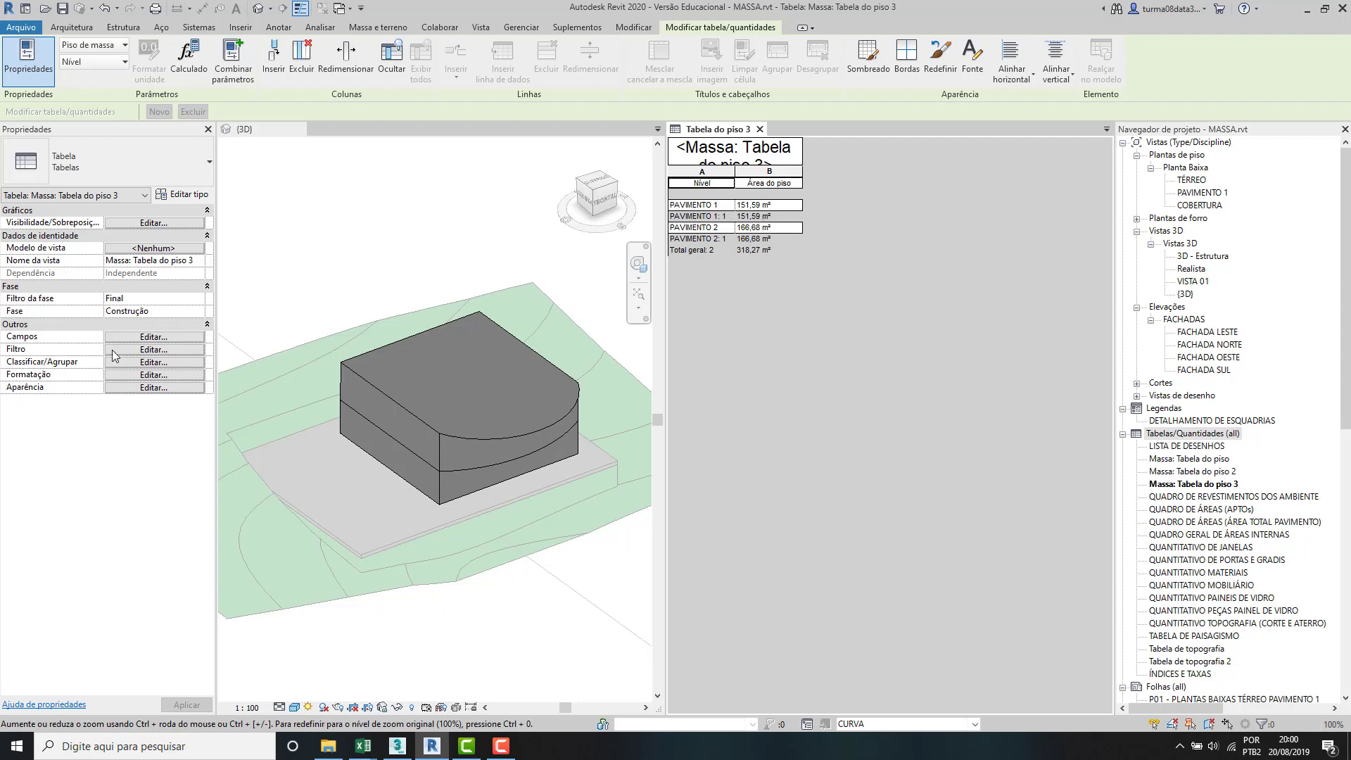
pyautogui.click(140, 362)
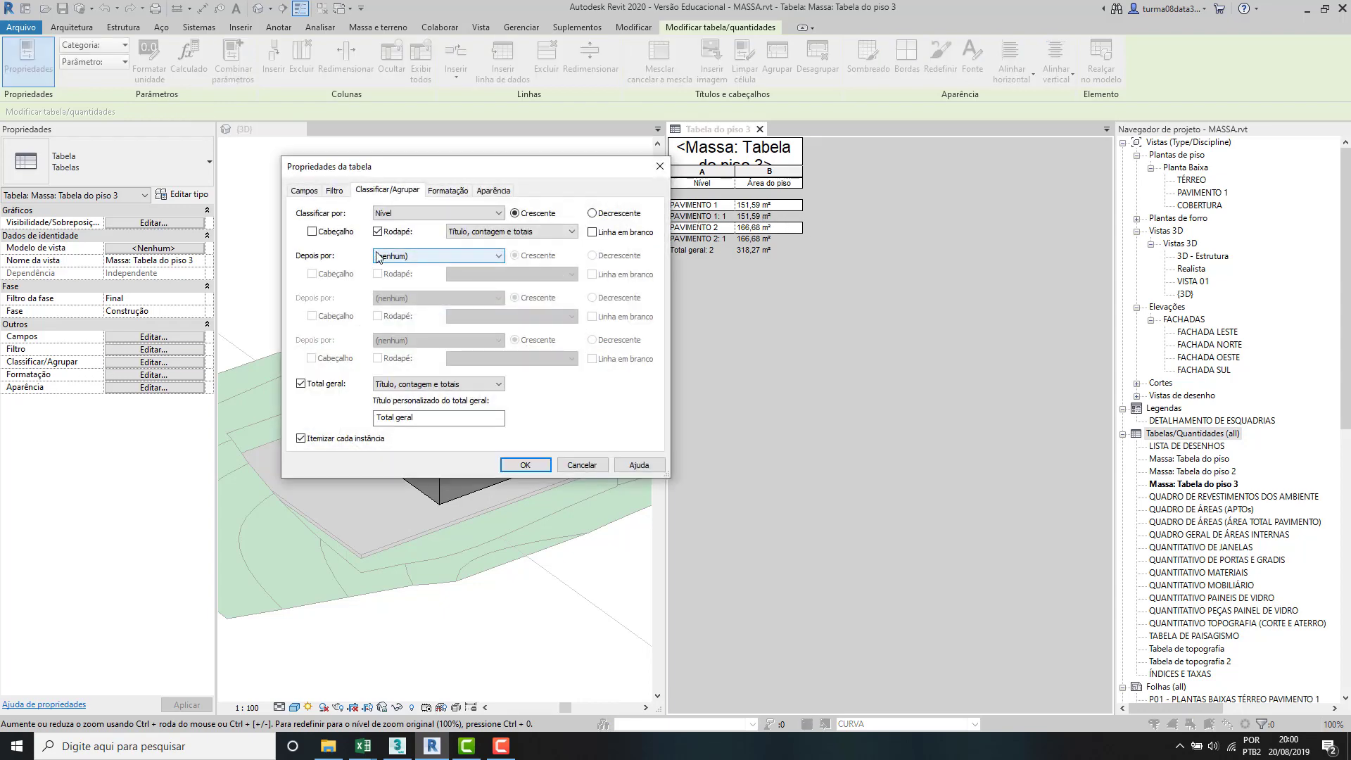
pyautogui.click(378, 231)
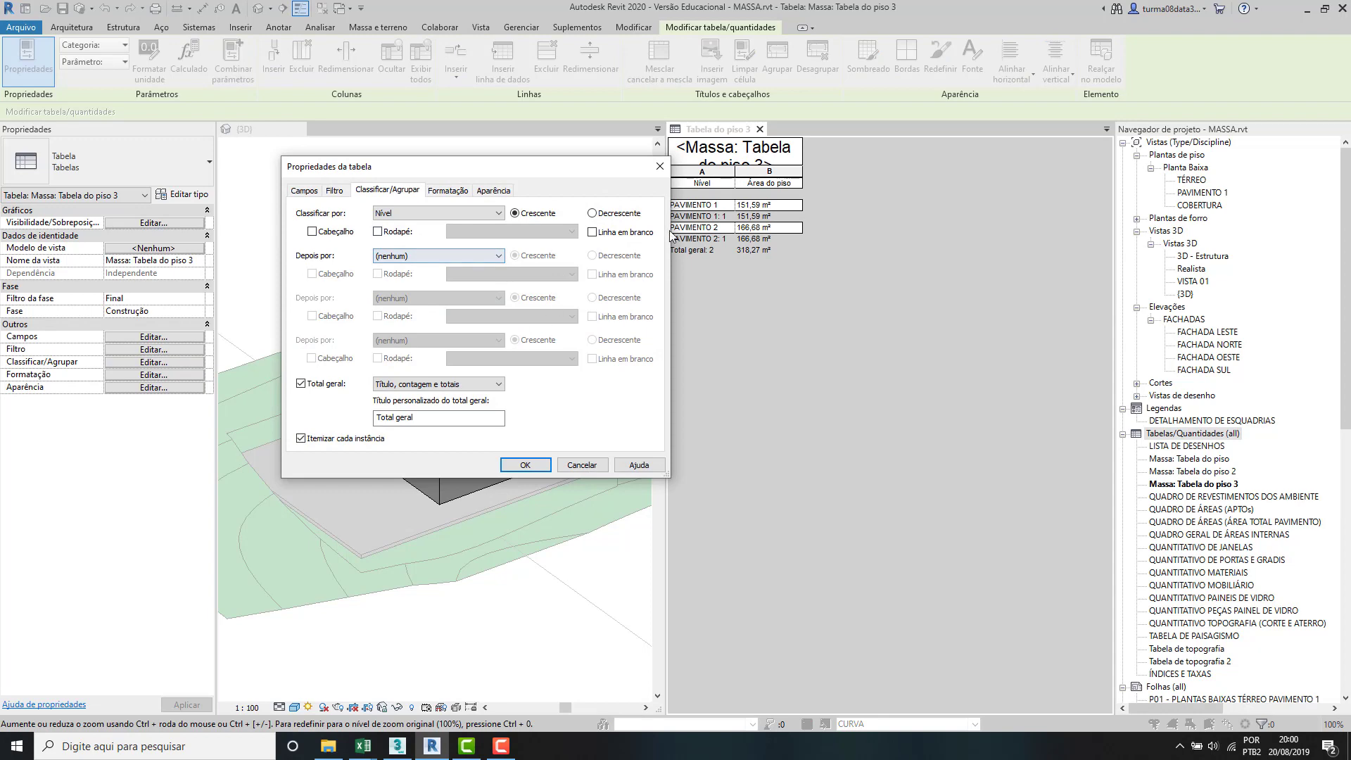
pyautogui.click(525, 465)
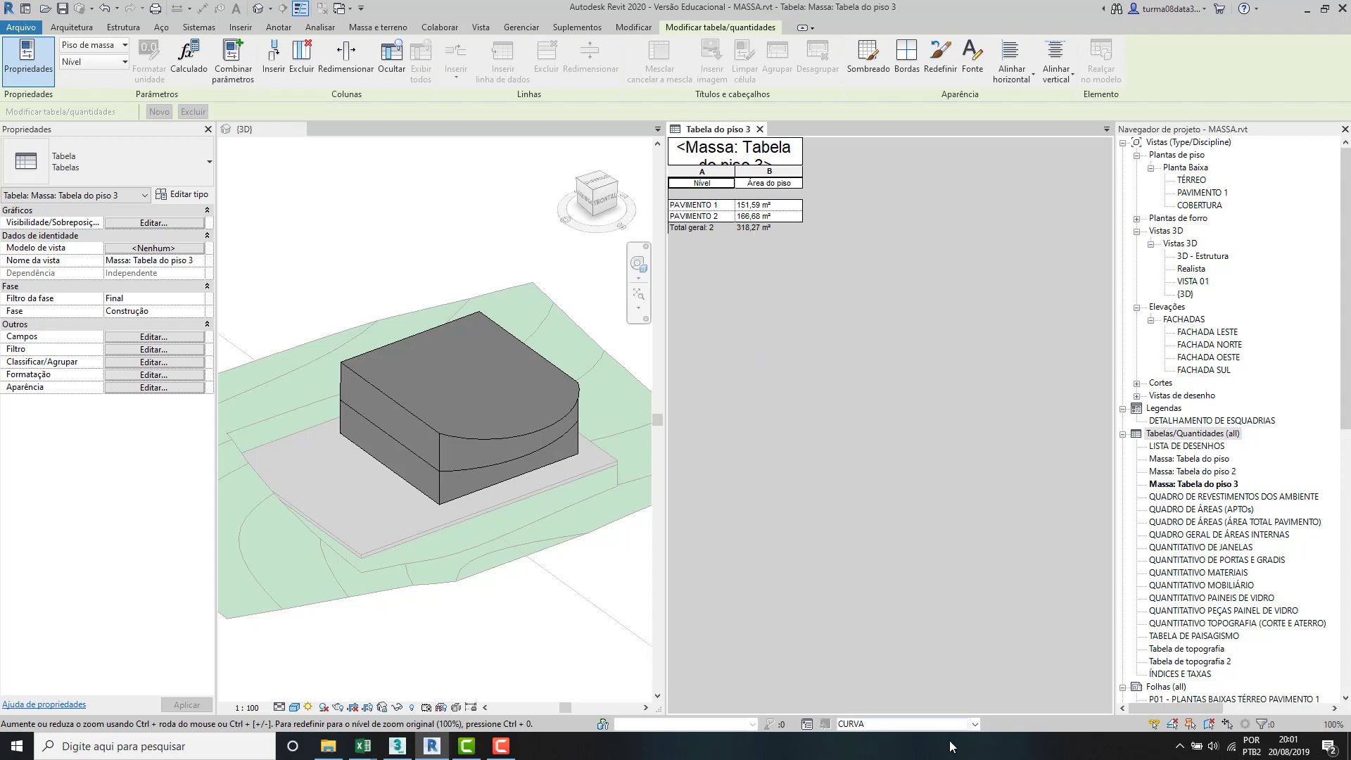
# Step: Compare the total floor areas in the schedule by switching the active design option between TRAPEZIO, CUBO and CURVA
pyautogui.click(974, 724)
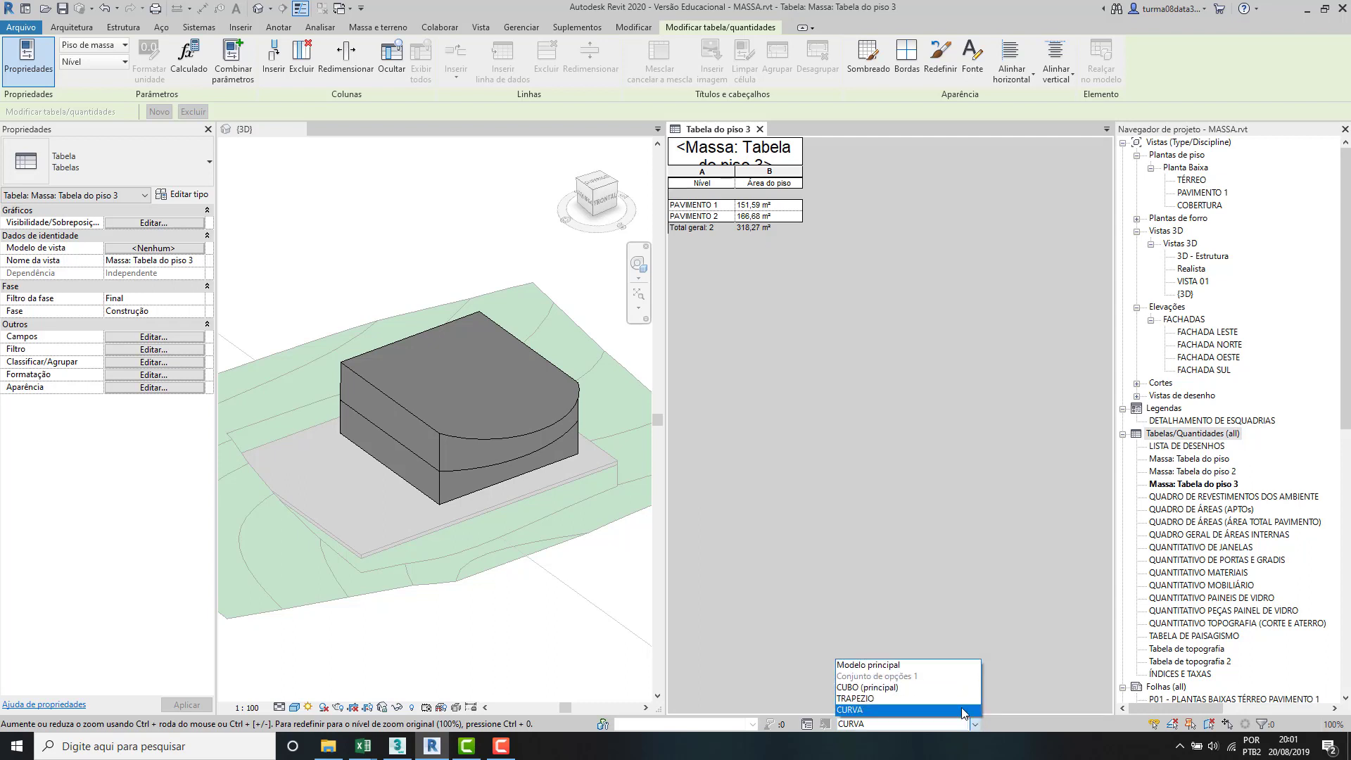
pyautogui.click(872, 691)
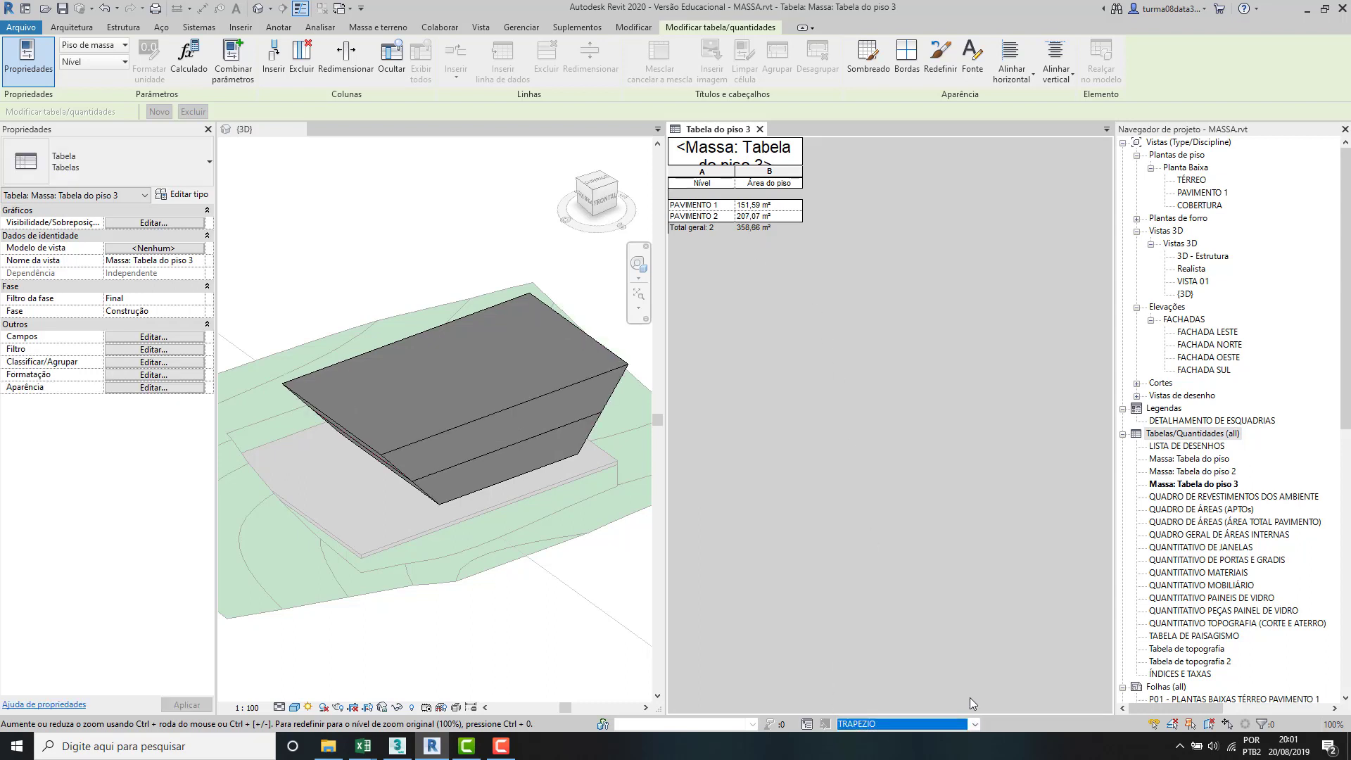
pyautogui.click(976, 724)
pyautogui.click(938, 690)
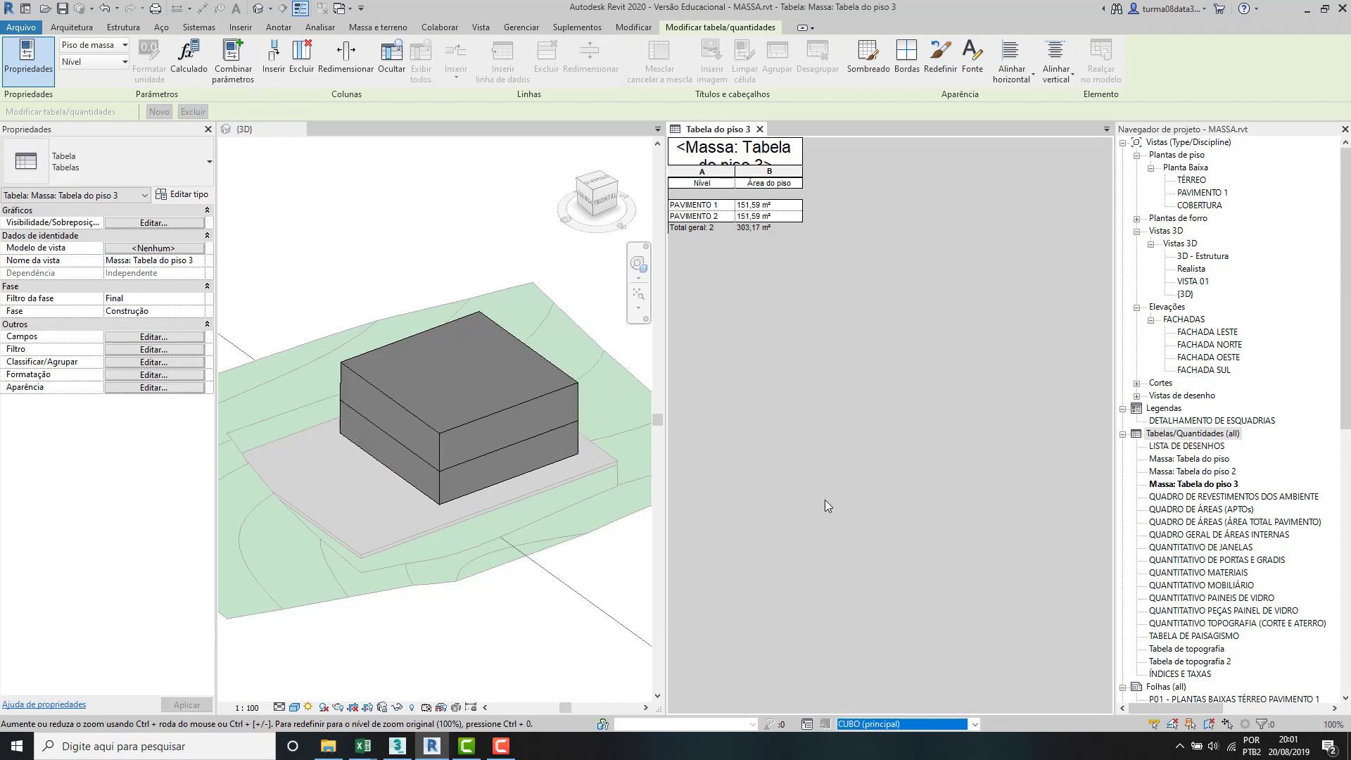
pyautogui.click(975, 724)
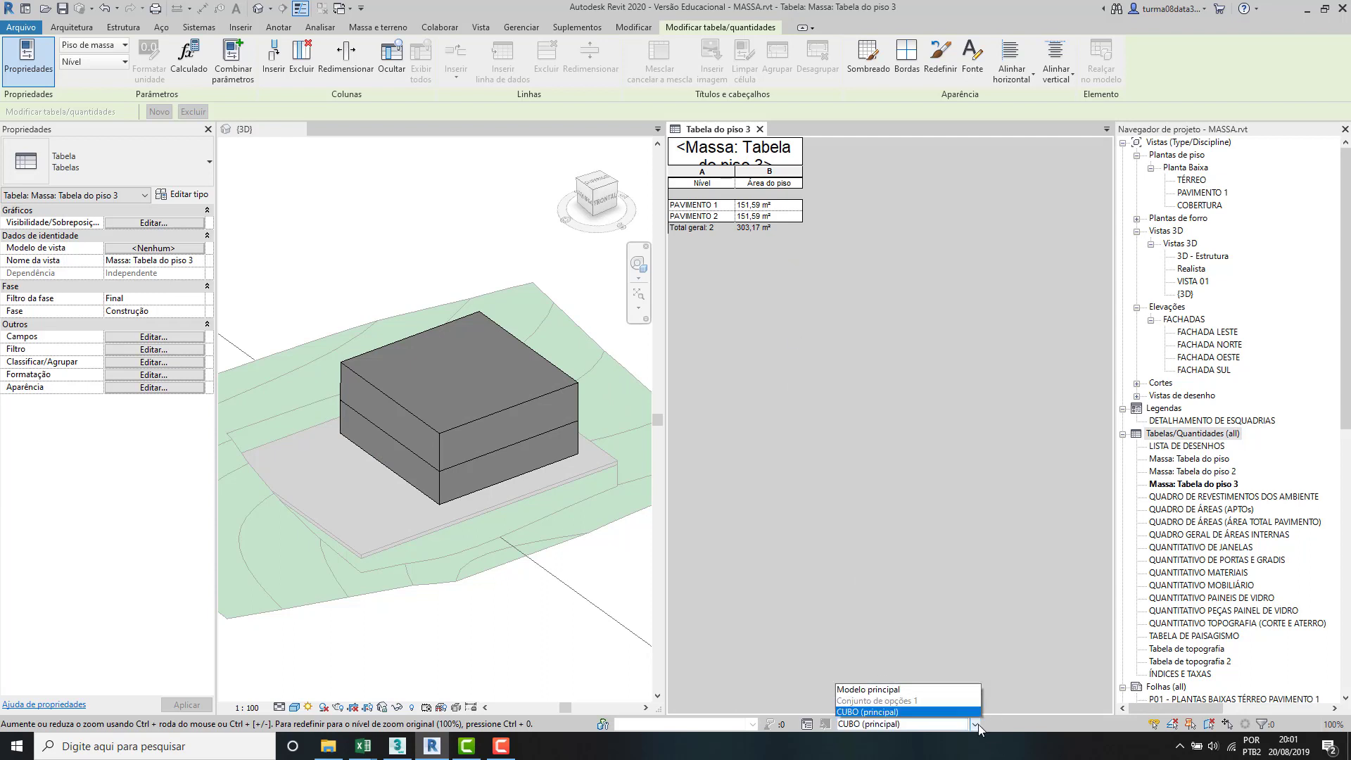
pyautogui.click(943, 697)
pyautogui.click(975, 724)
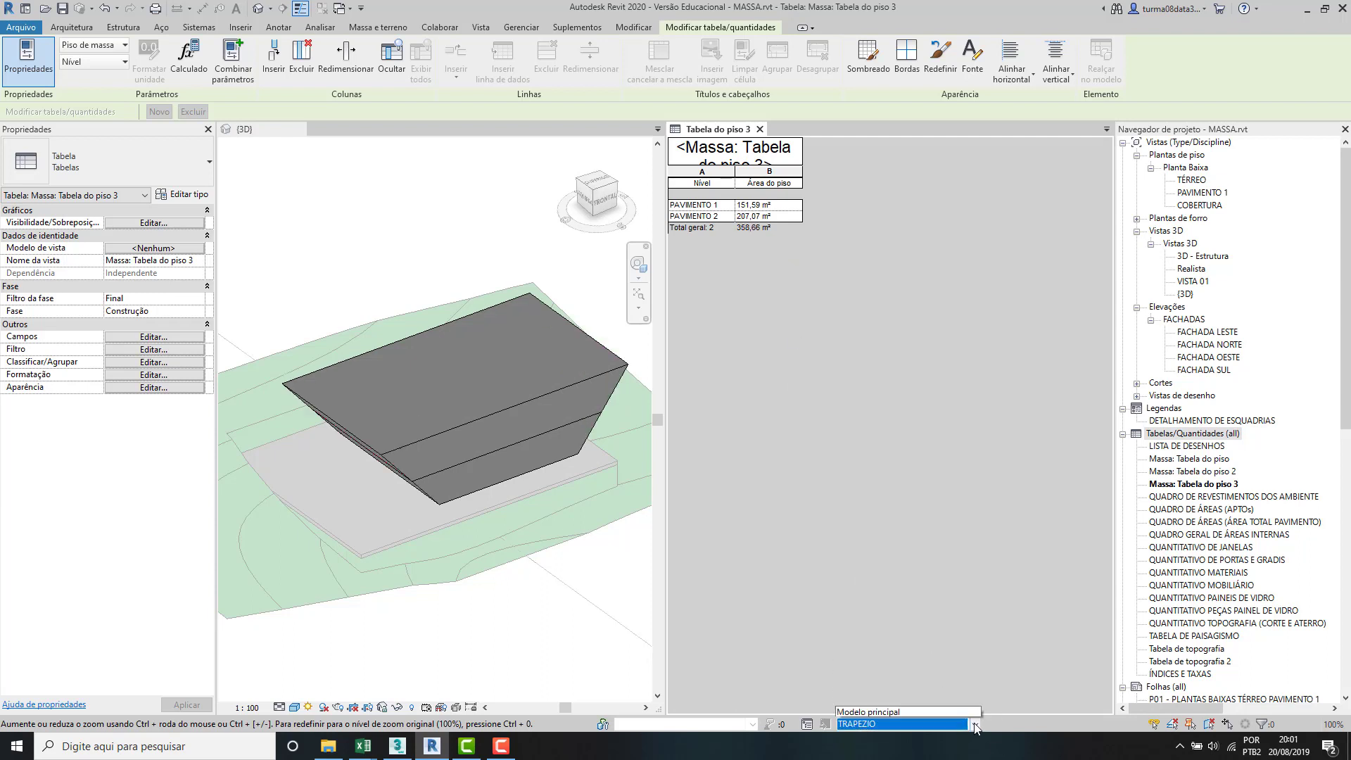
pyautogui.click(938, 705)
# Step: Set CUBO as the active design option for editing
pyautogui.click(974, 725)
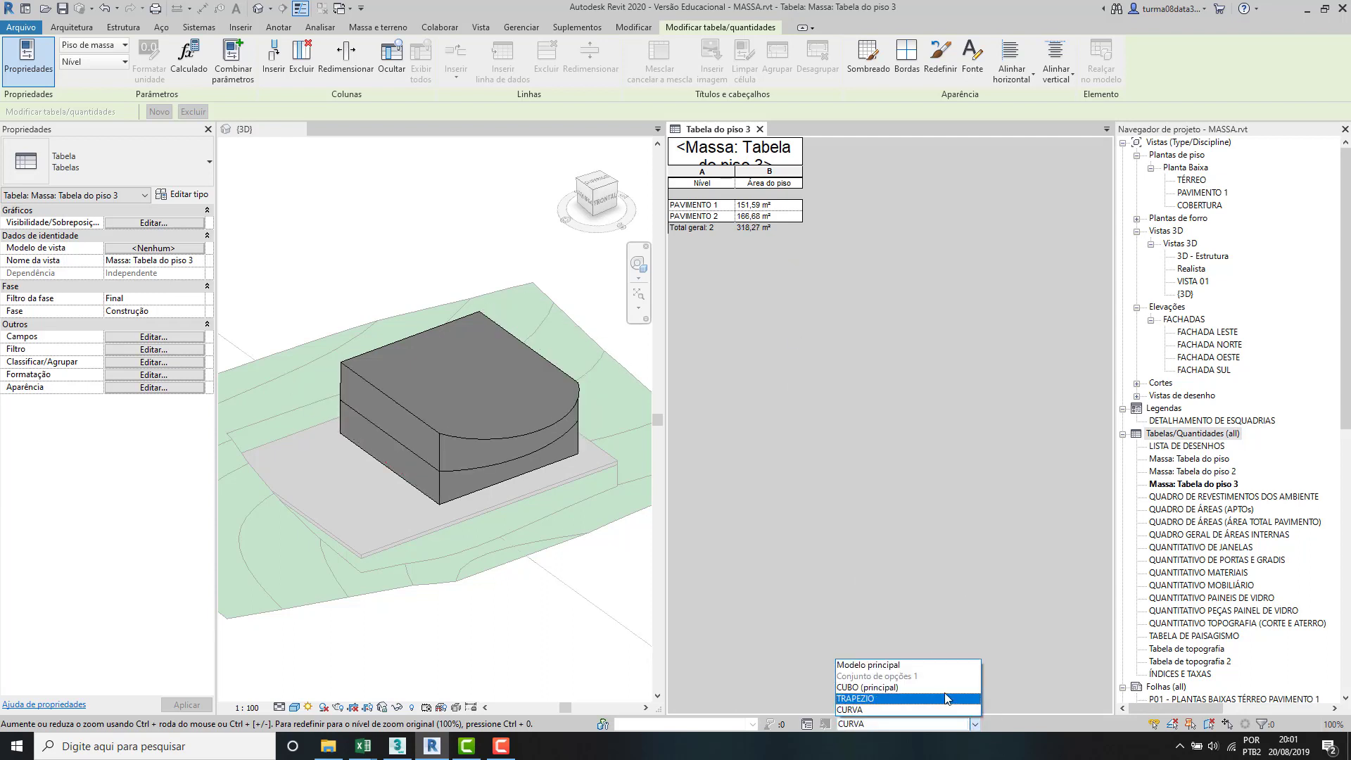
pyautogui.click(938, 690)
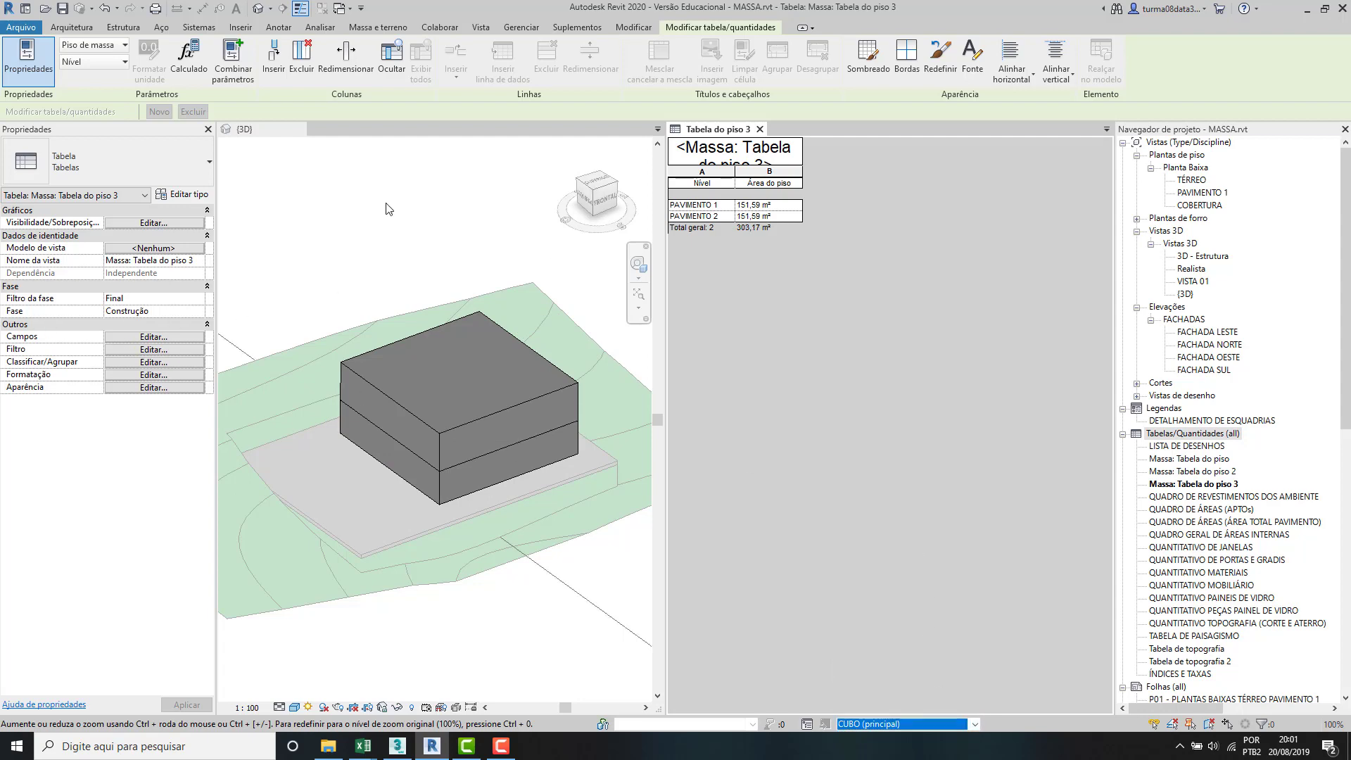
pyautogui.click(62, 28)
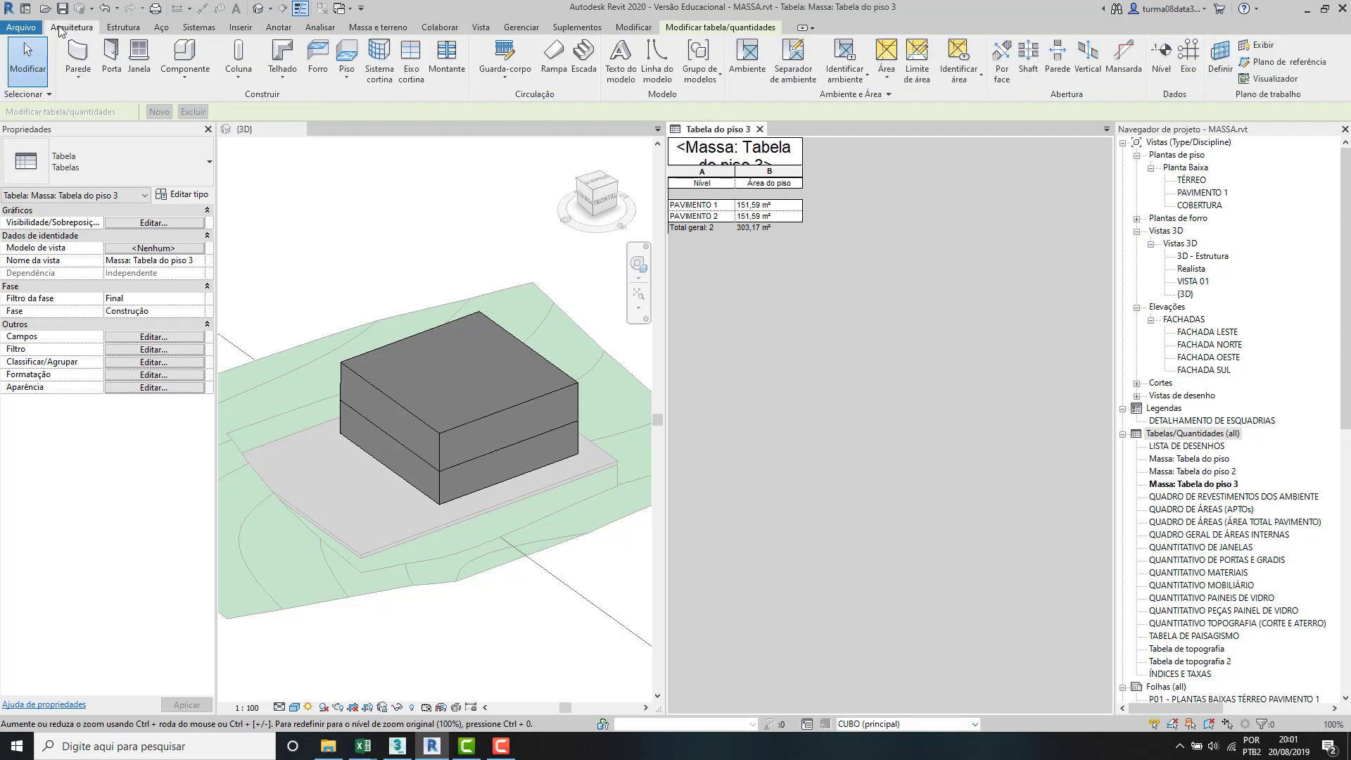
# Step: Check the CUBO option in the design options list, and return editing to Modelo principal
pyautogui.click(808, 724)
pyautogui.moveTo(314, 221); pyautogui.dragTo(912, 218)
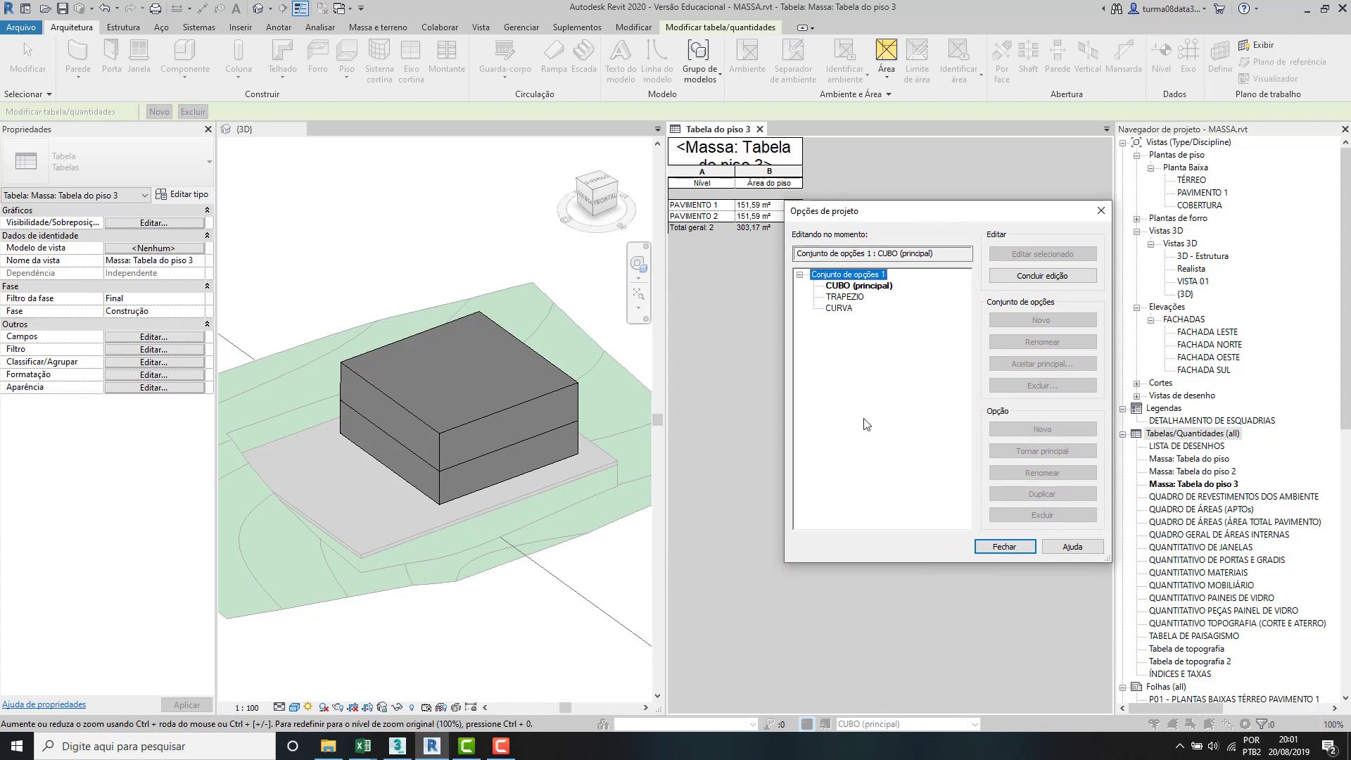
pyautogui.click(858, 287)
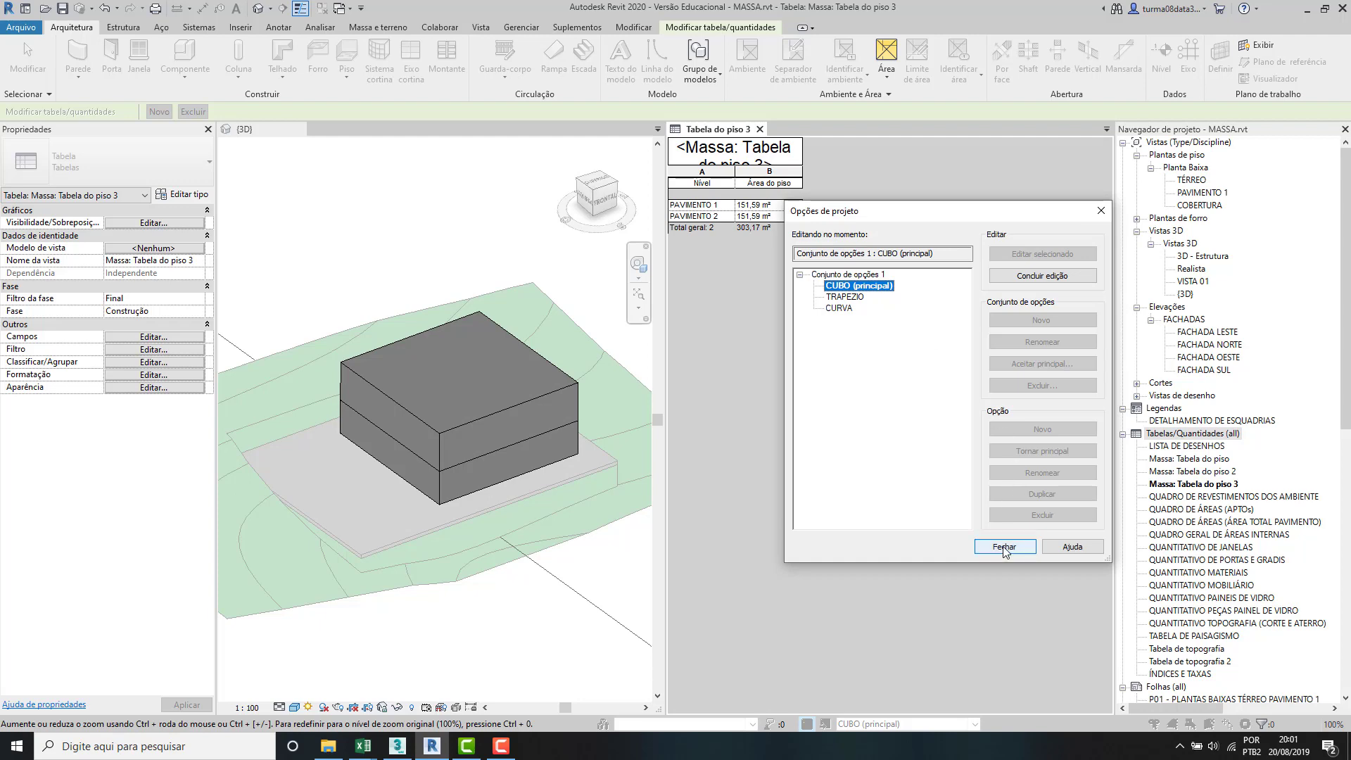
pyautogui.click(1004, 547)
pyautogui.click(970, 727)
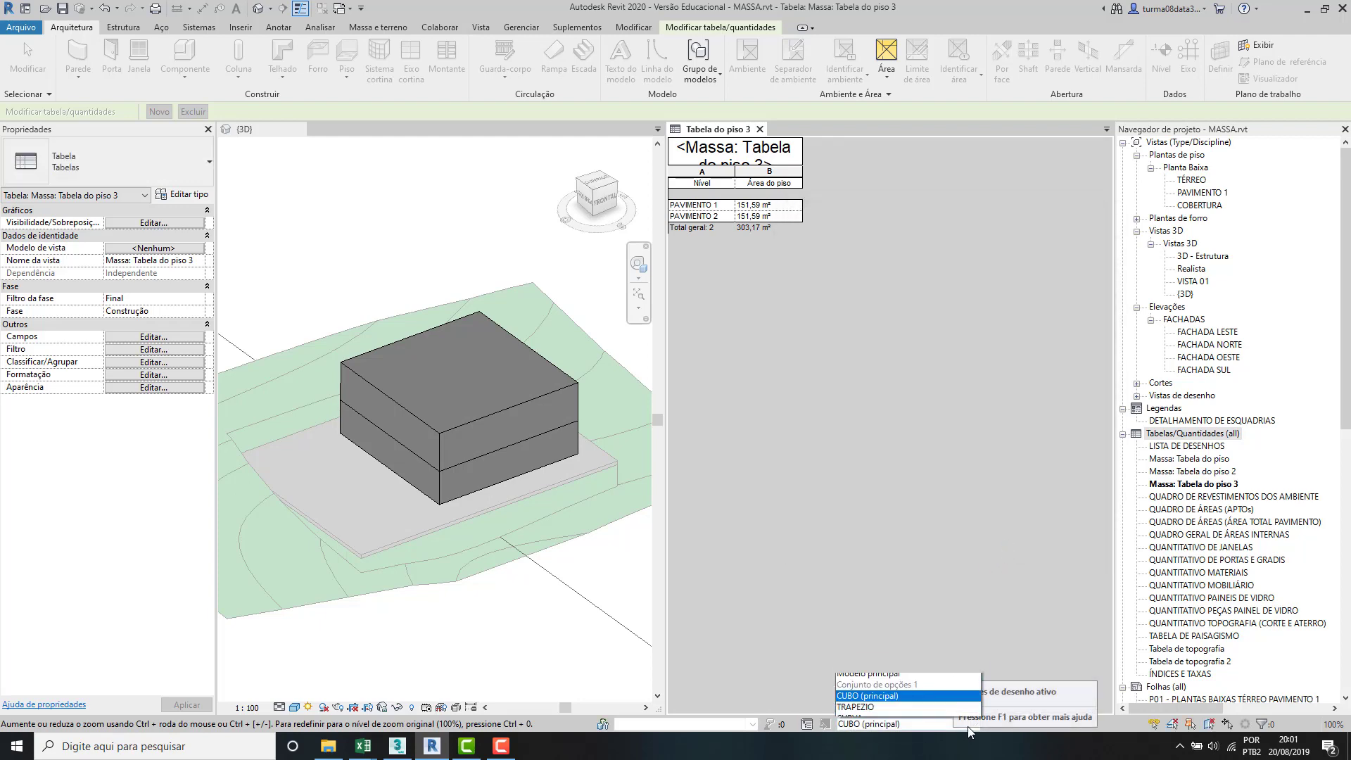
pyautogui.click(909, 670)
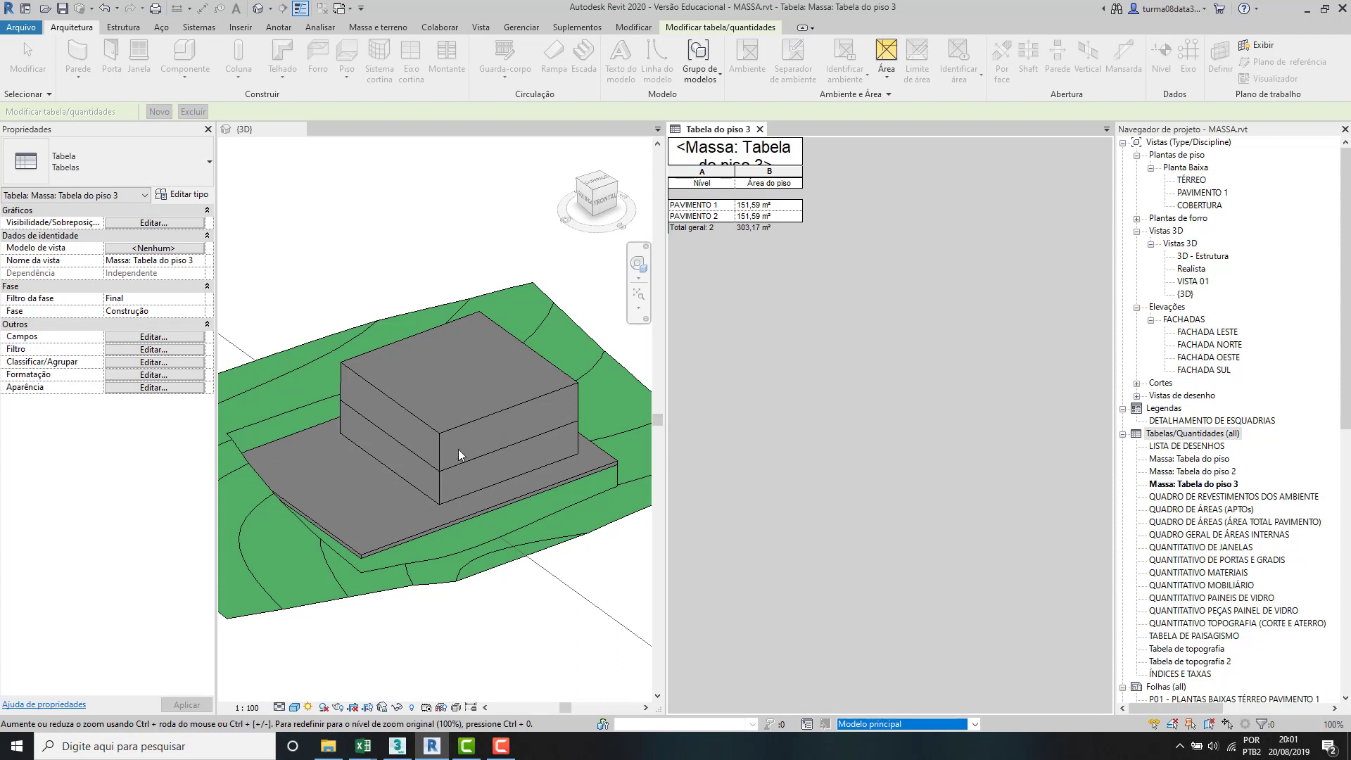
# Step: Make CURVA the primary option of Conjunto de opções 1
pyautogui.click(807, 724)
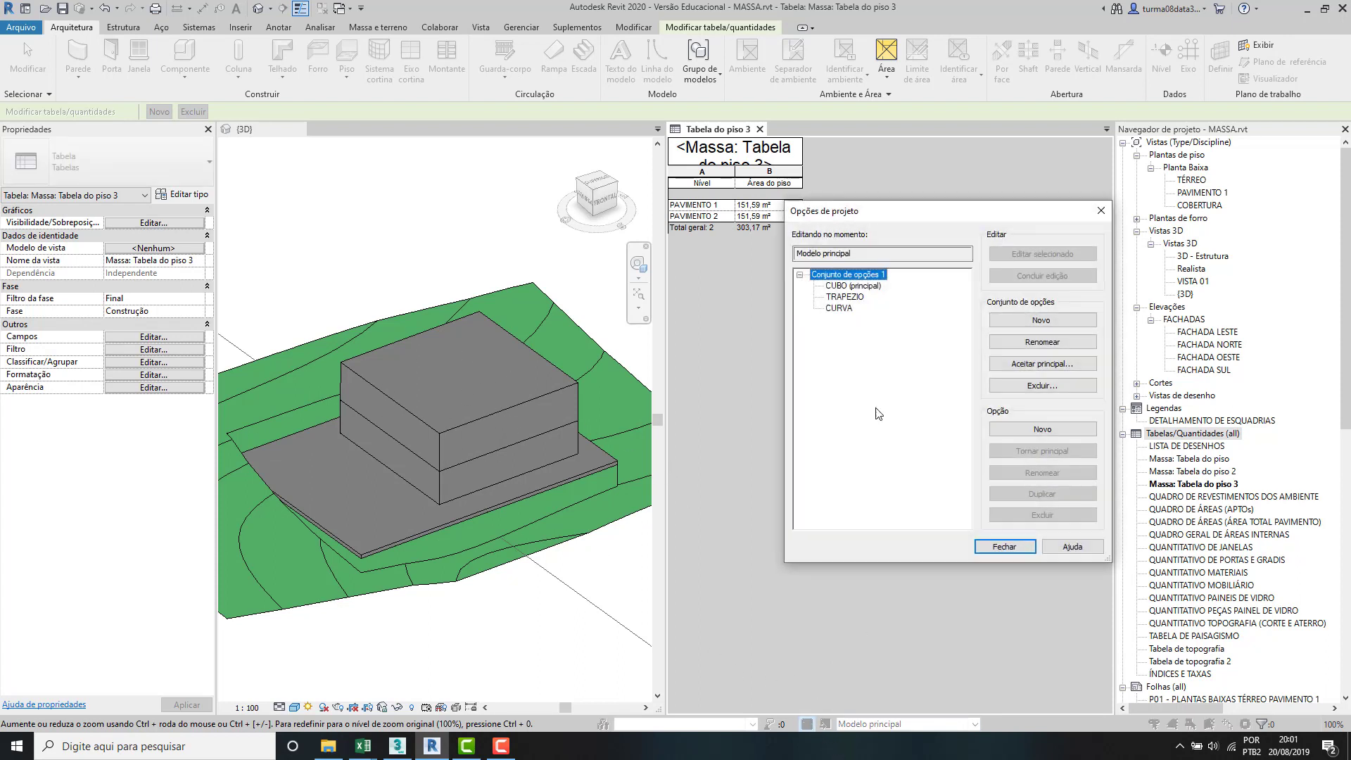
pyautogui.click(843, 309)
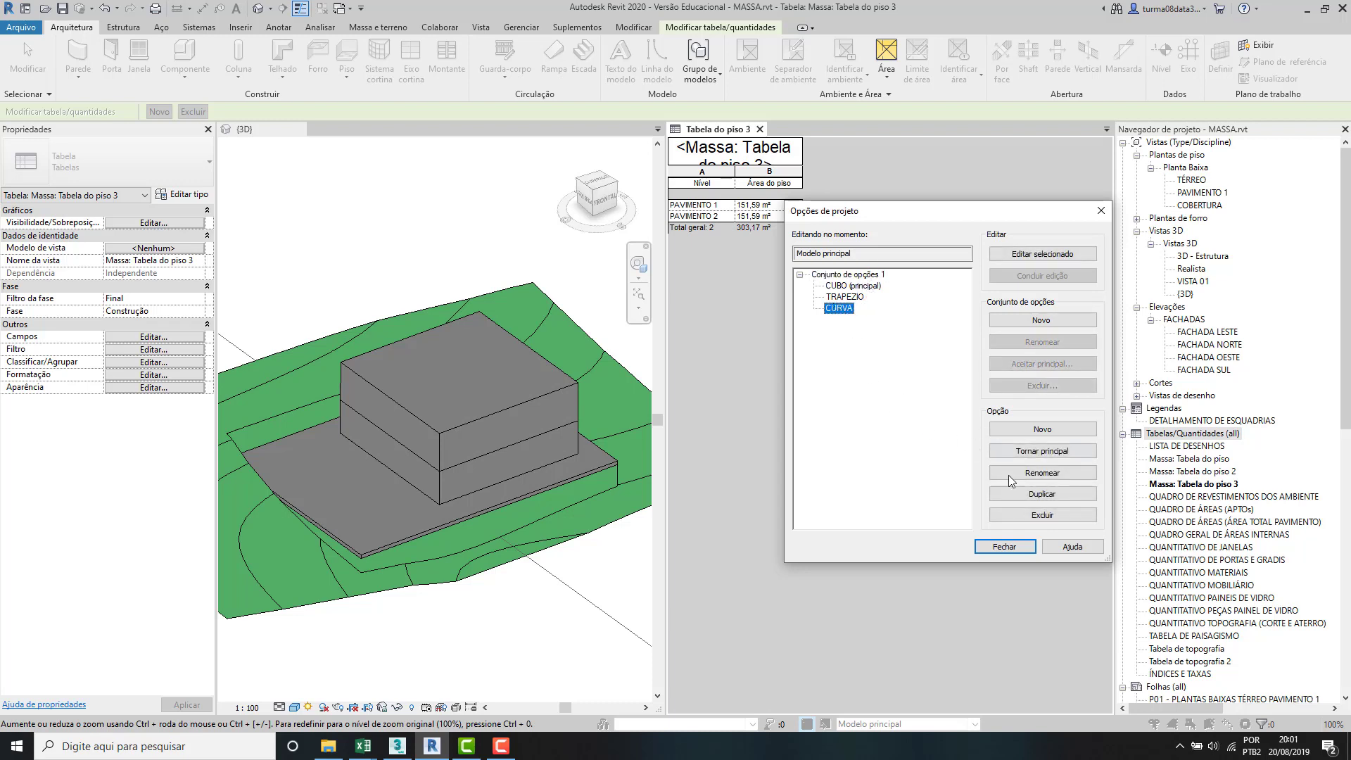
pyautogui.click(1043, 452)
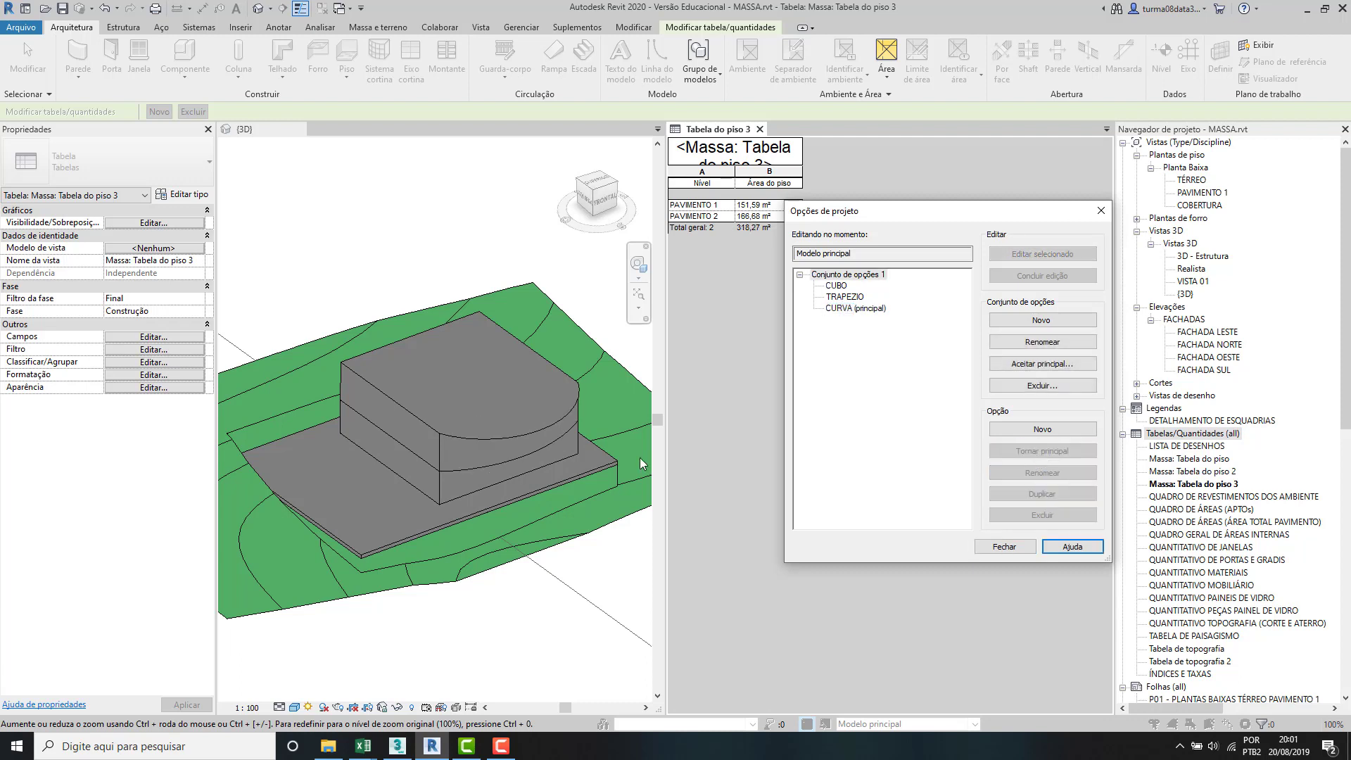
pyautogui.click(1007, 552)
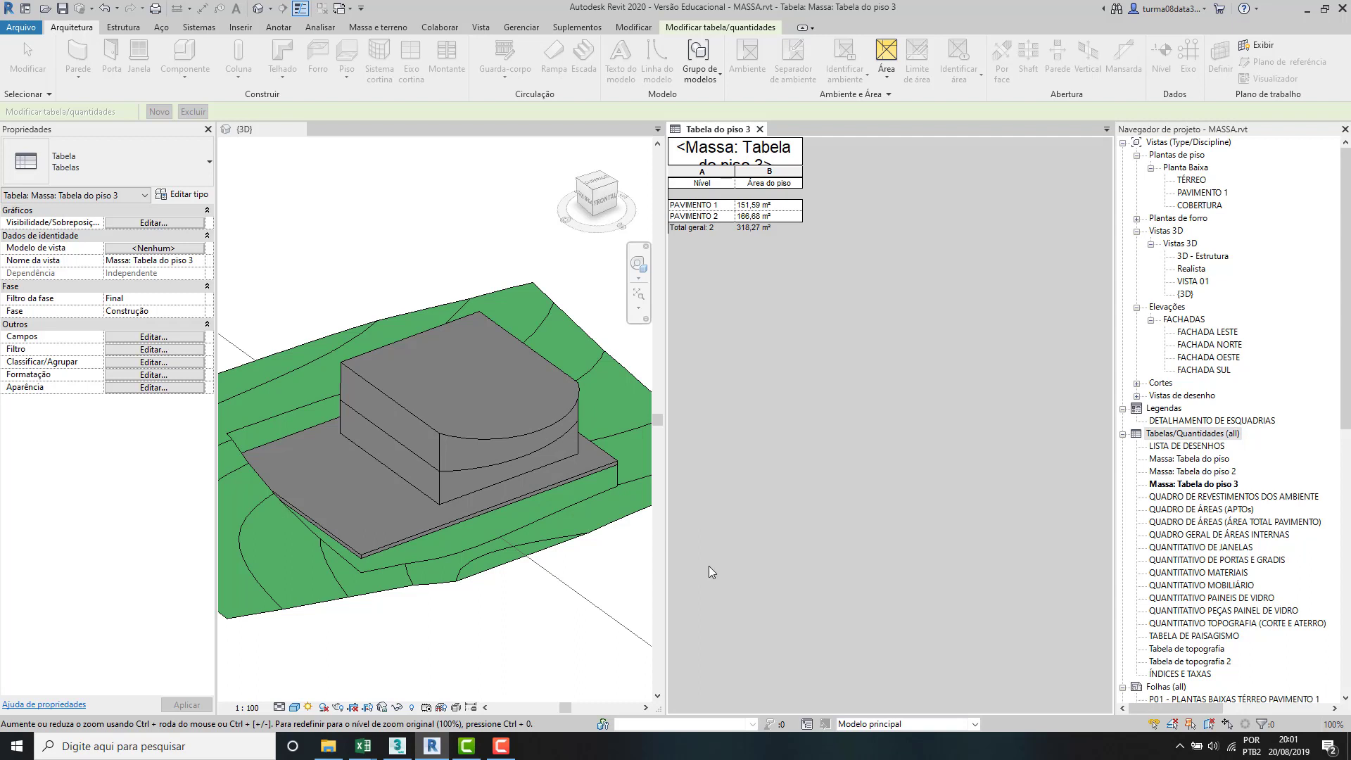
# Step: Delete Conjunto de opções 1 with all elements in its options, along with the associated Massa: Tabela do piso 3 schedule
pyautogui.click(807, 724)
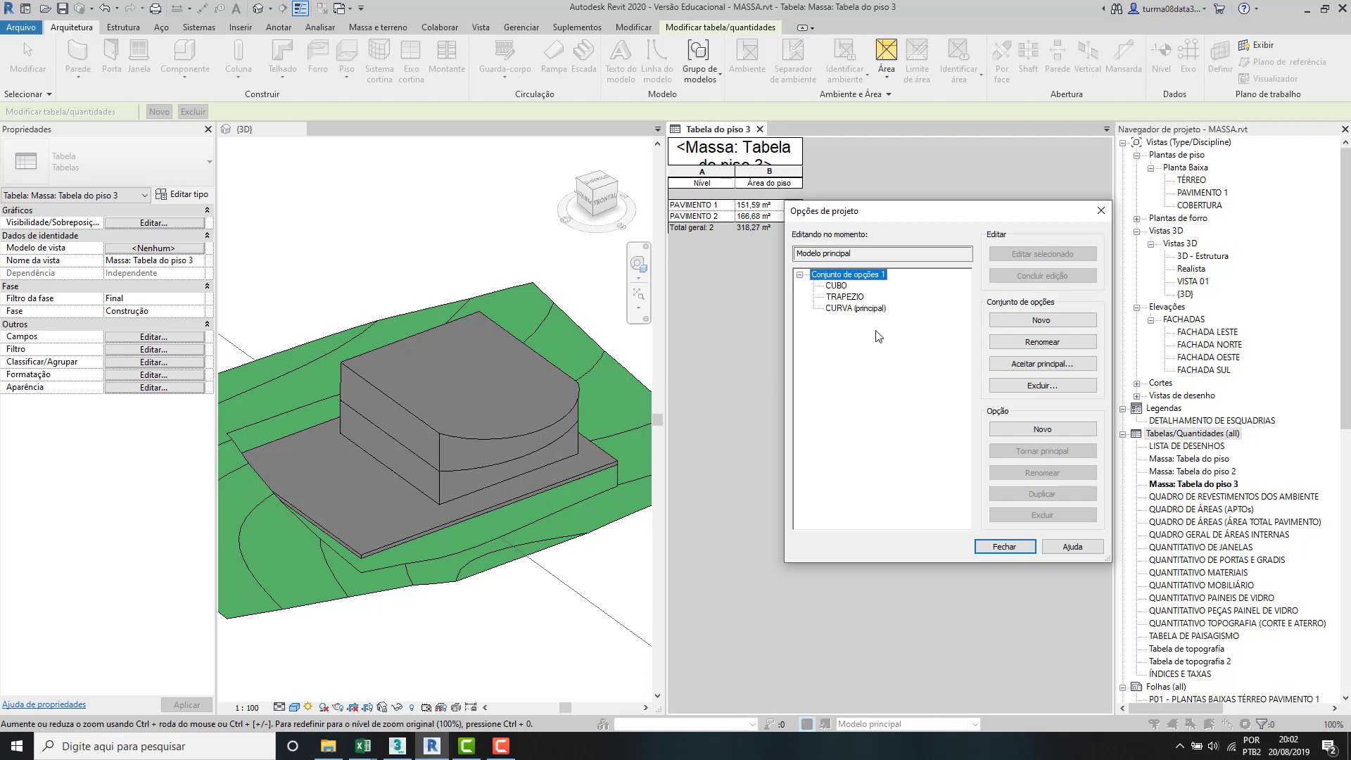
pyautogui.click(844, 295)
pyautogui.click(844, 276)
pyautogui.click(1050, 392)
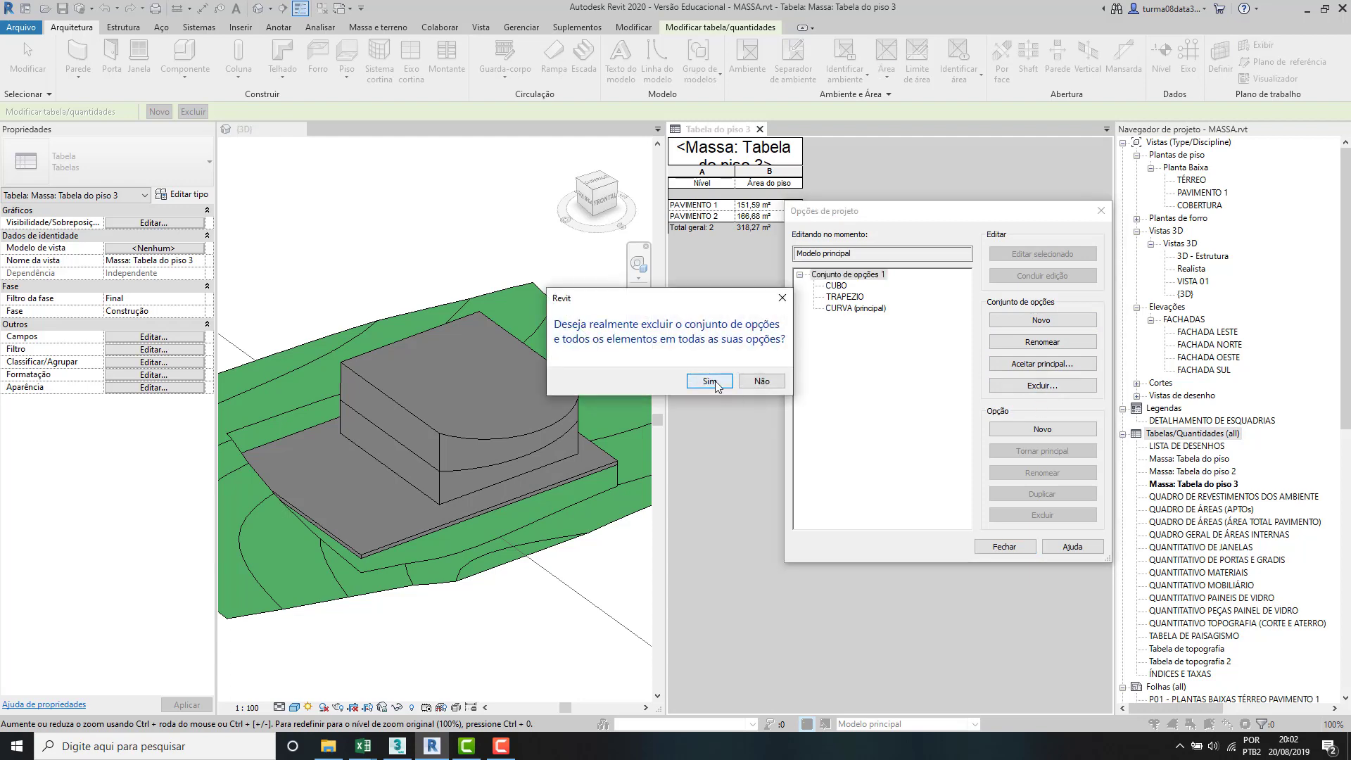
pyautogui.click(709, 382)
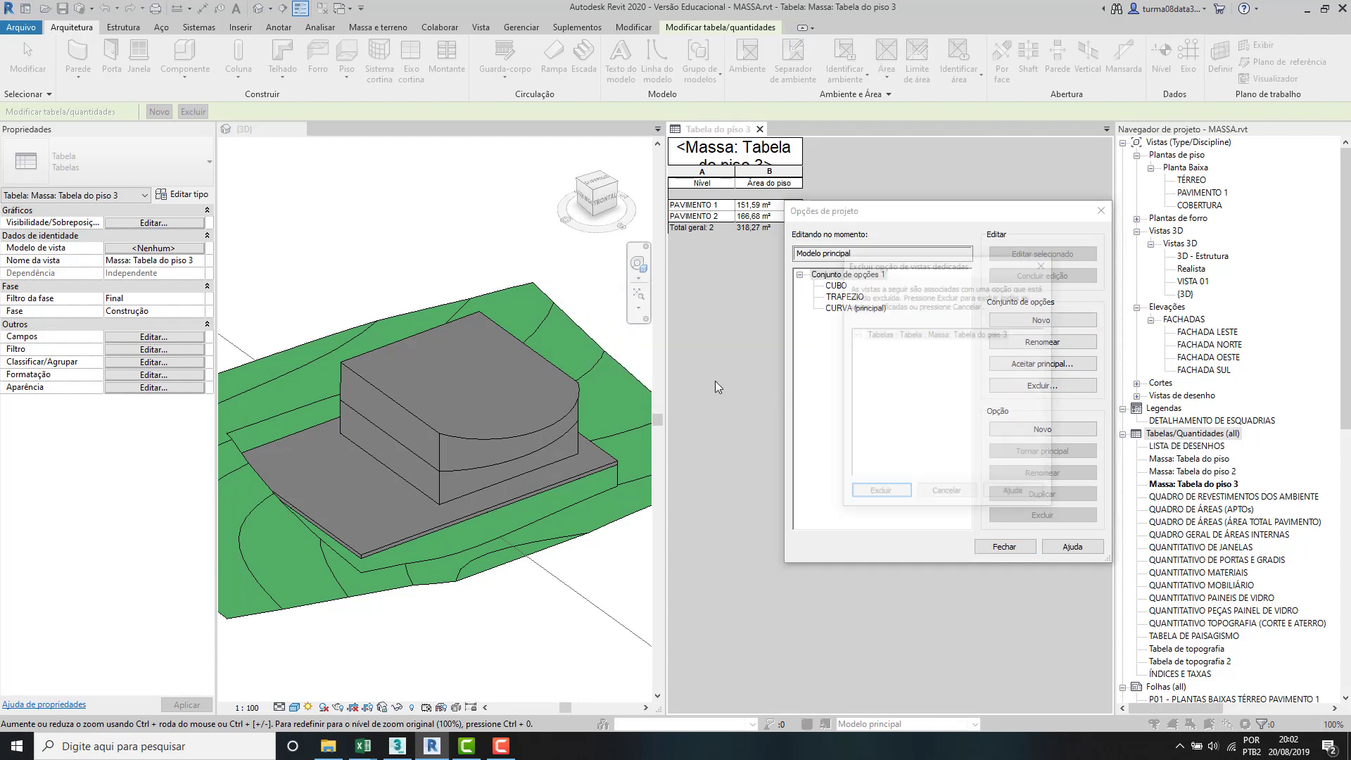
pyautogui.click(879, 495)
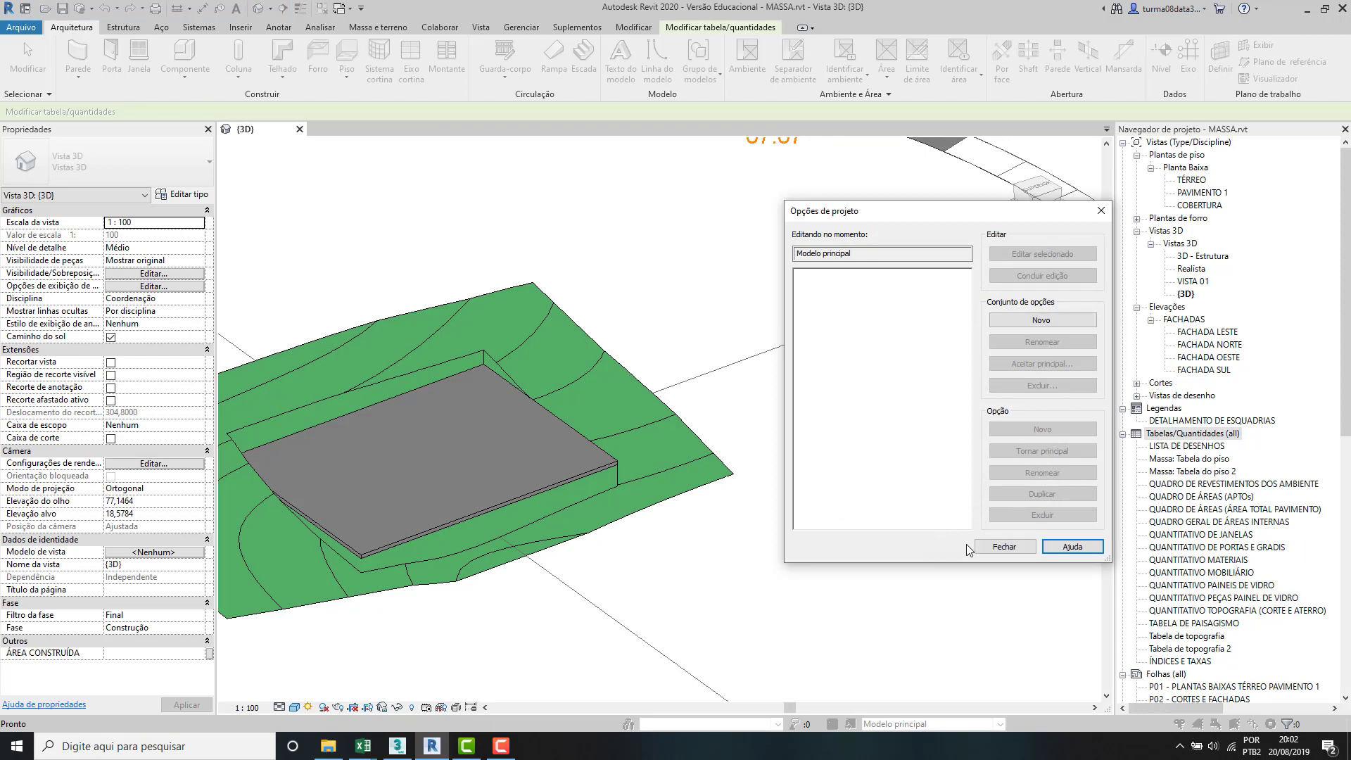
pyautogui.click(989, 548)
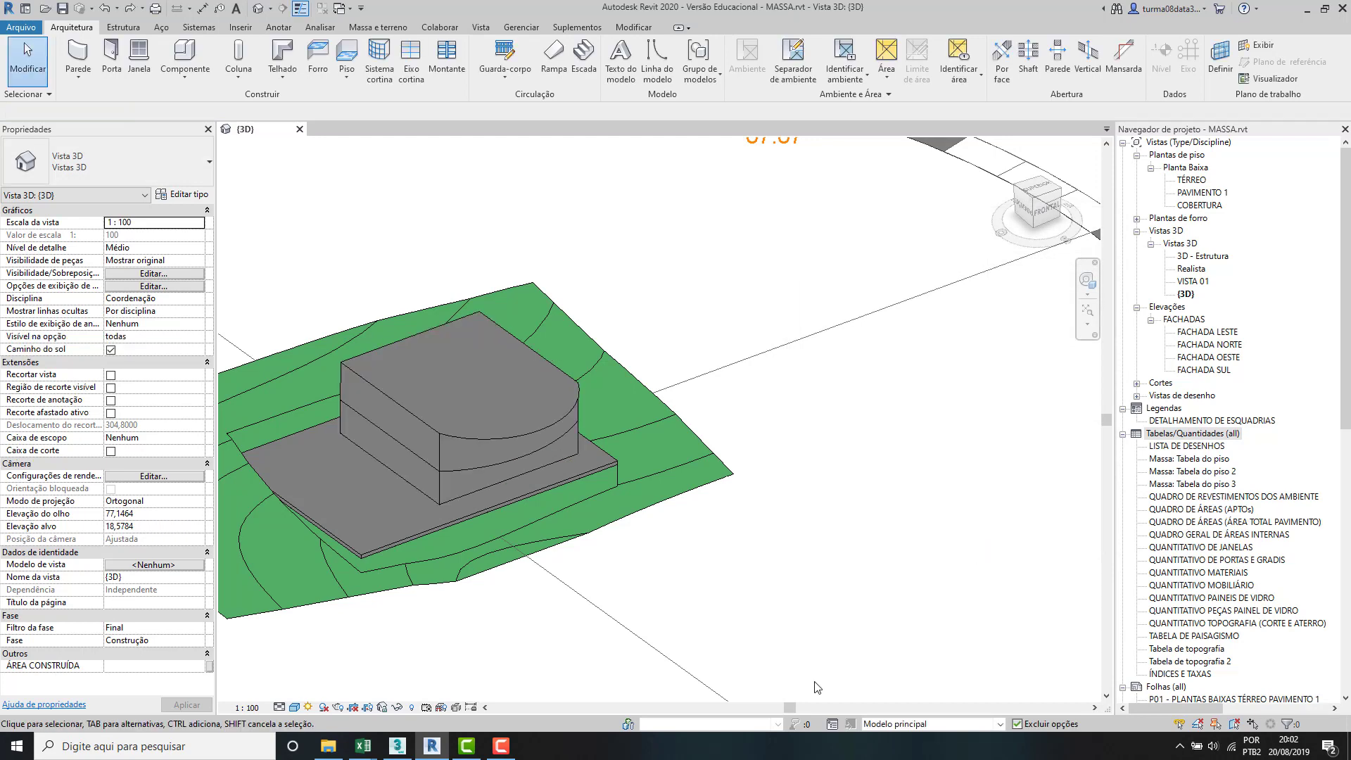
# Step: Make TRAPEZIO the primary option of Conjunto de opções 1
pyautogui.click(833, 724)
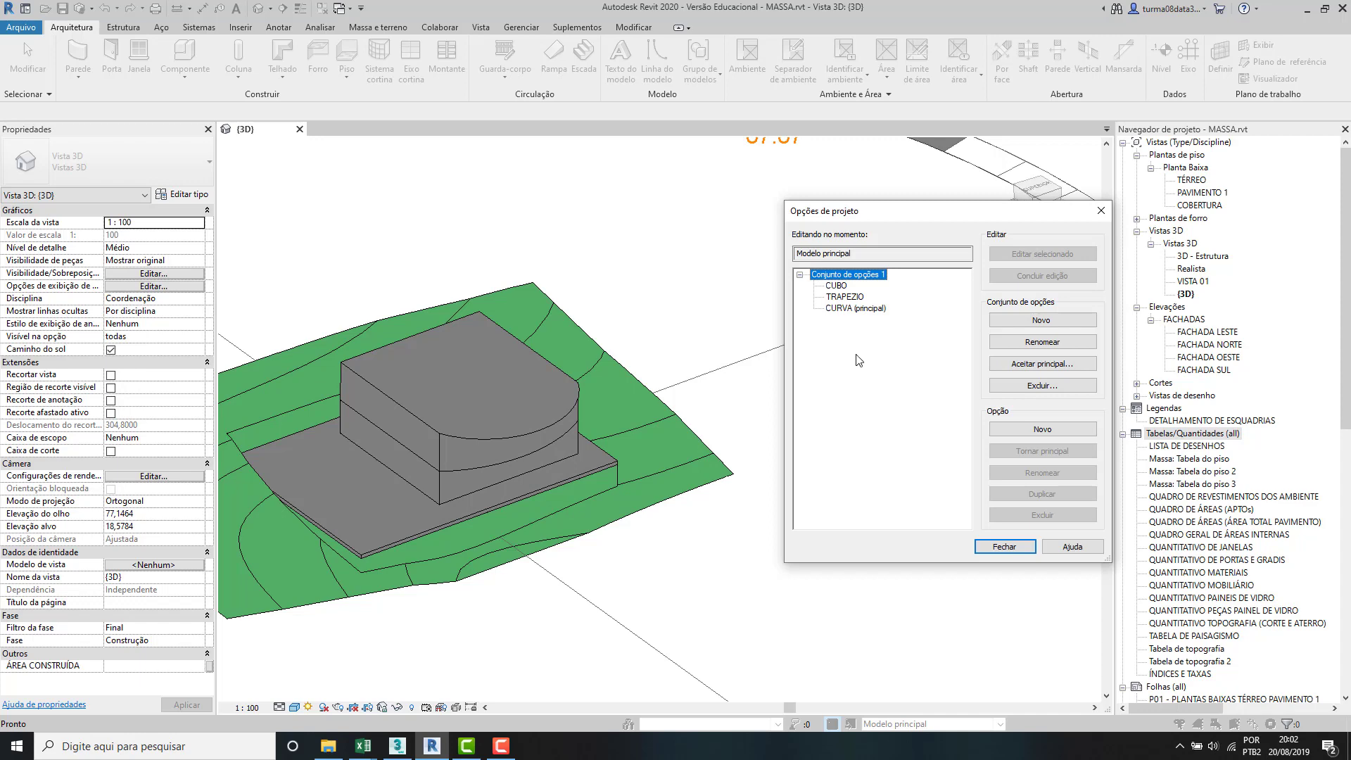
pyautogui.click(841, 298)
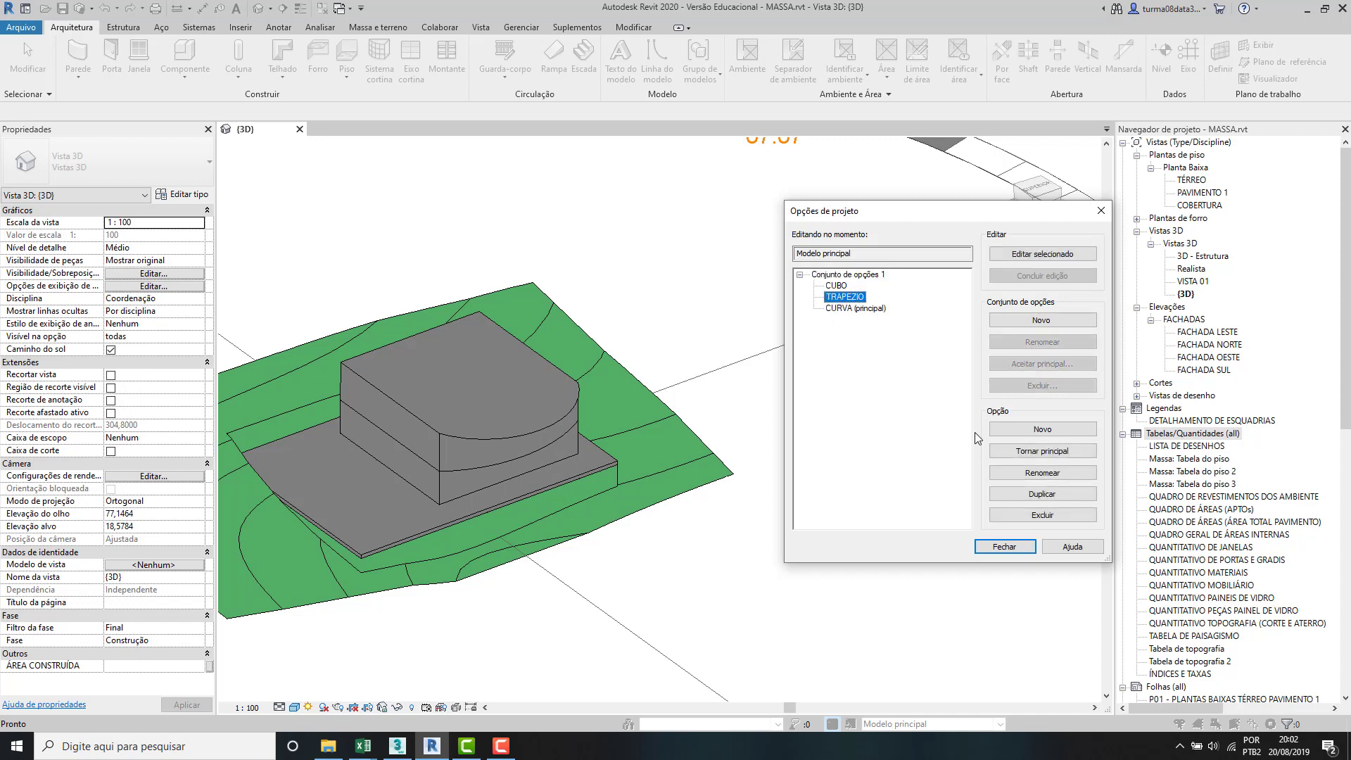
pyautogui.click(1024, 453)
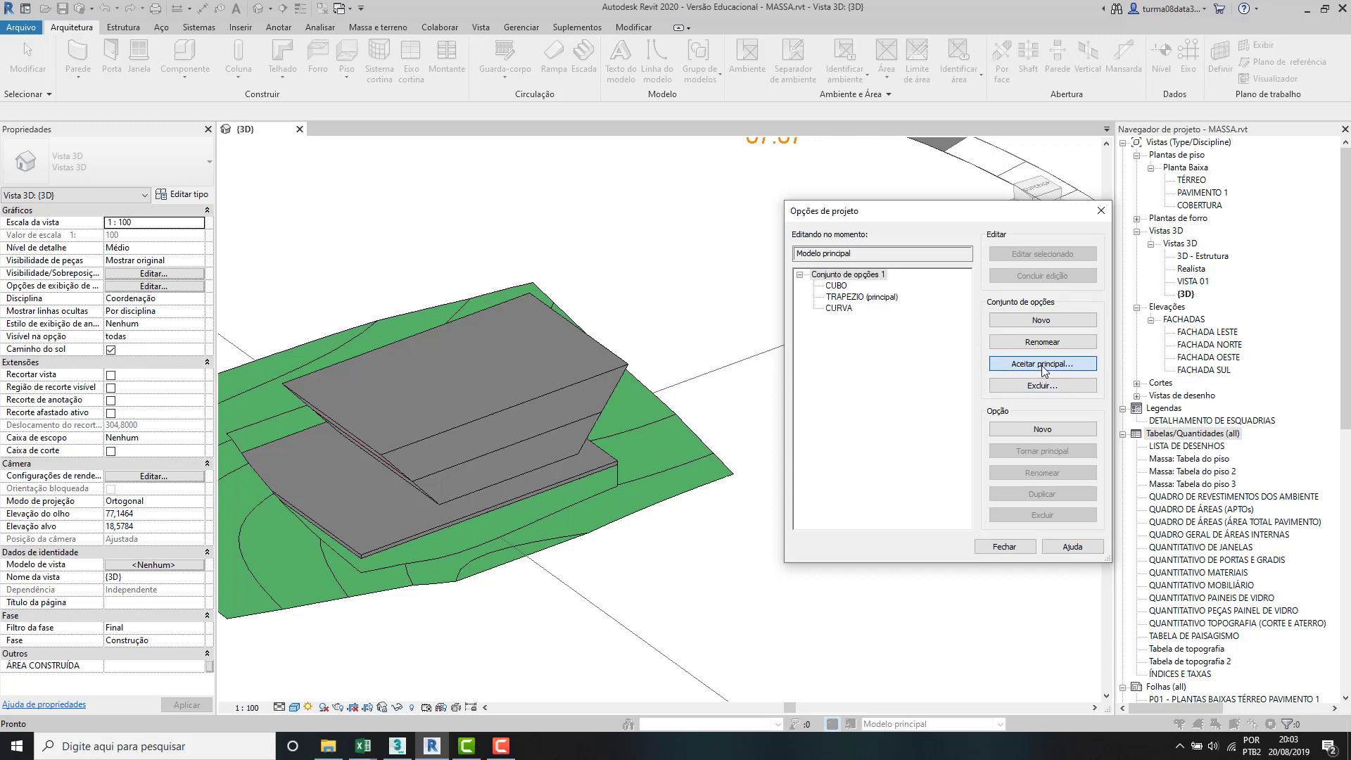
# Step: Accept the primary option TRAPEZIO into the main model, deleting the option set and the Massa: Tabela do piso 3 schedule, and select the trapezoidal mass
pyautogui.click(1043, 386)
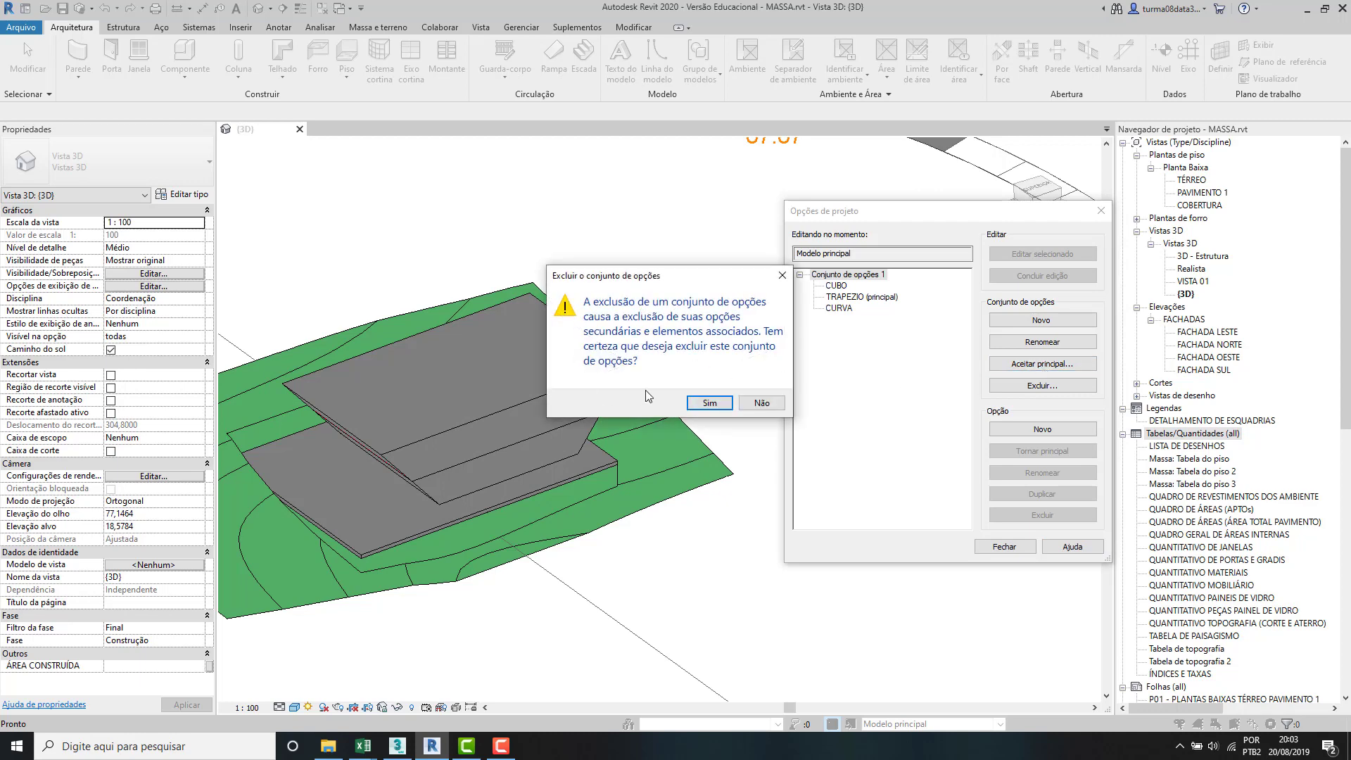
pyautogui.click(709, 403)
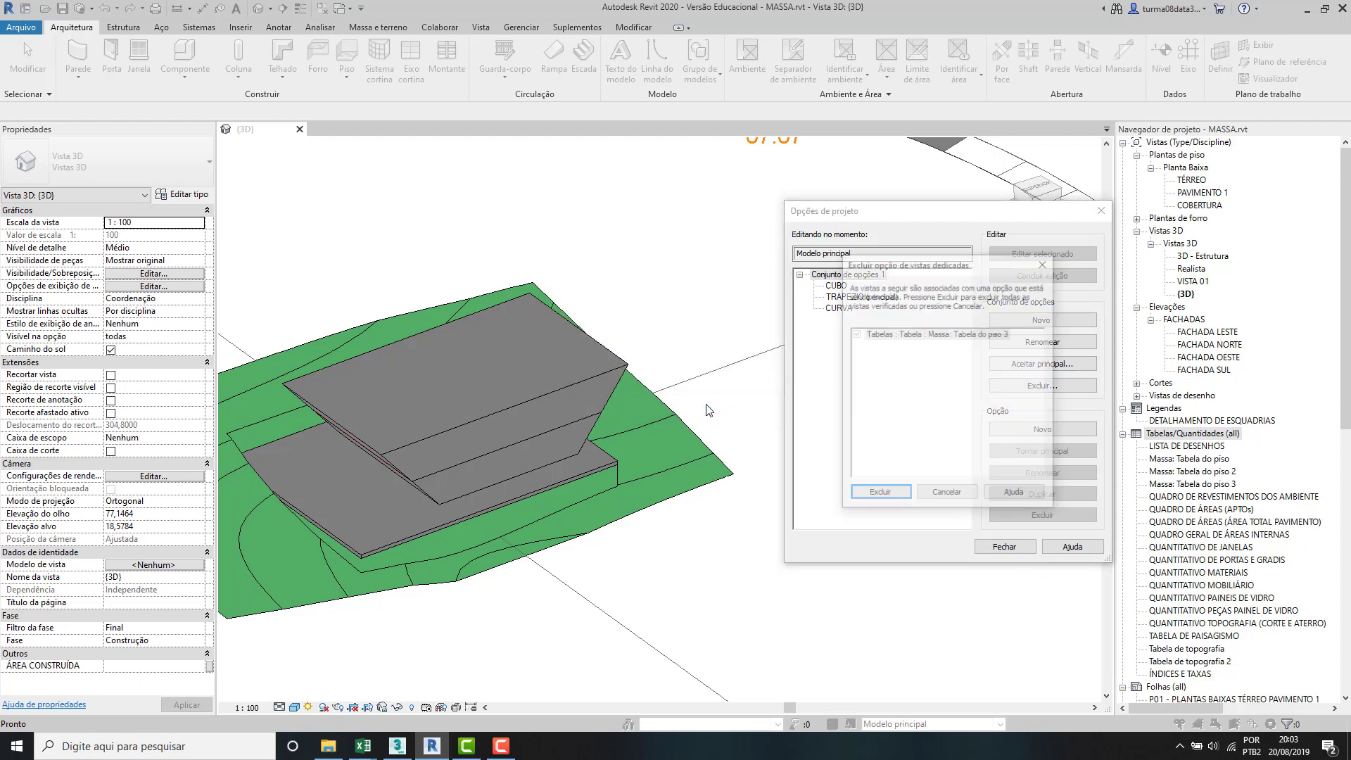
pyautogui.click(880, 495)
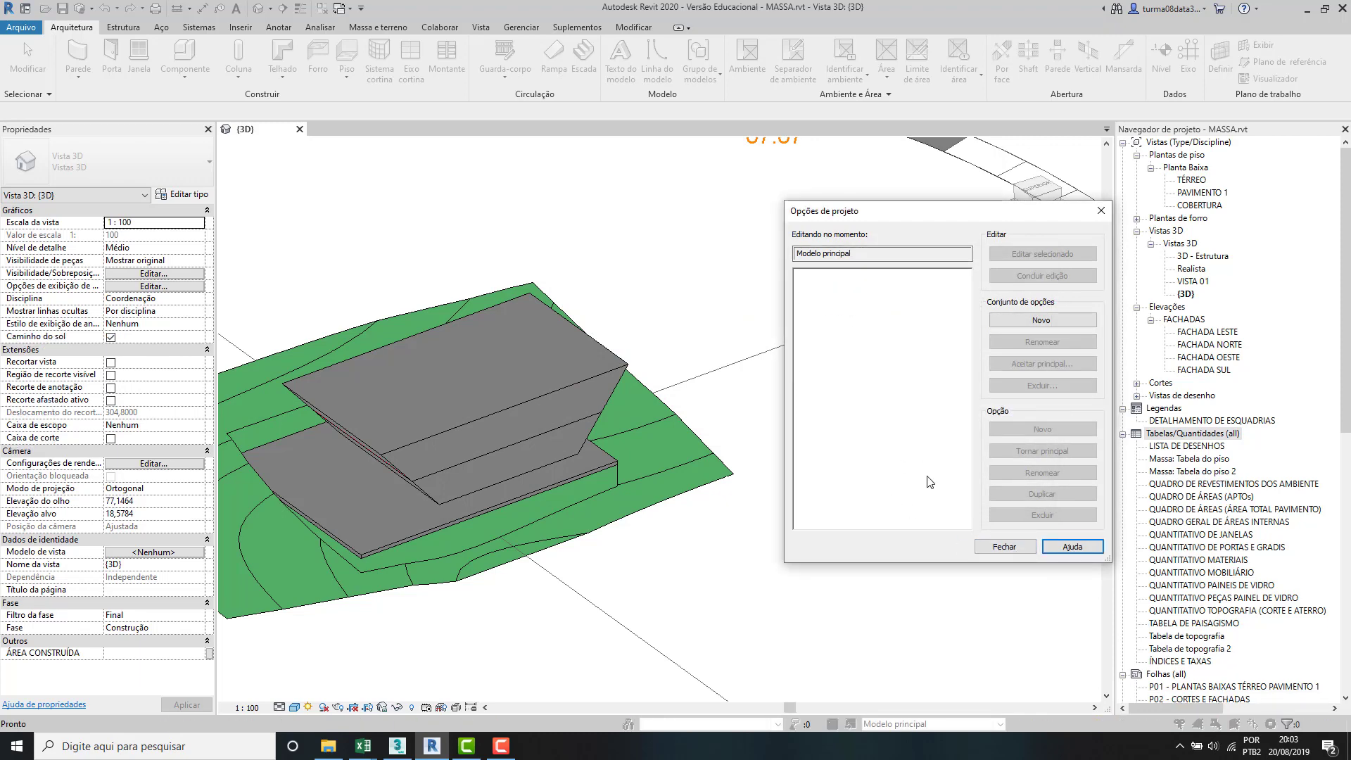
pyautogui.click(1009, 552)
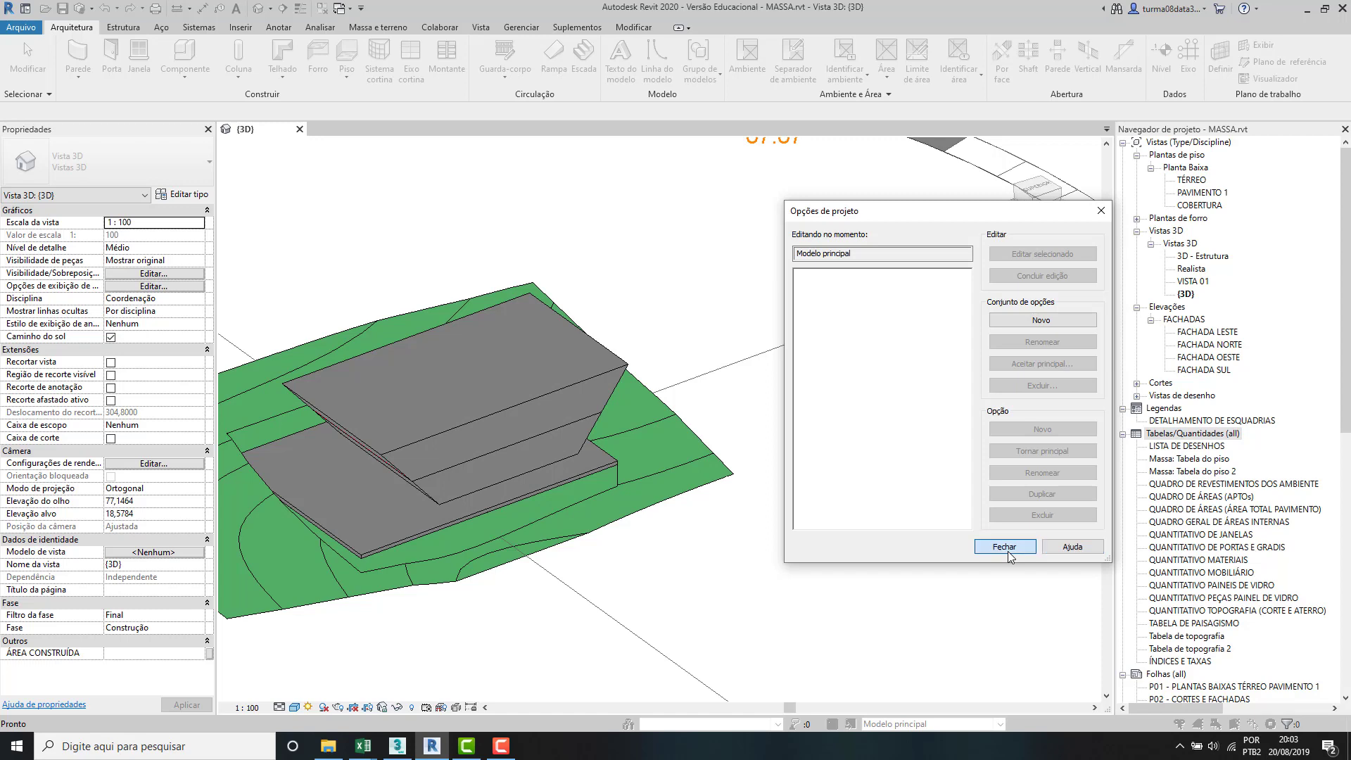
pyautogui.click(471, 421)
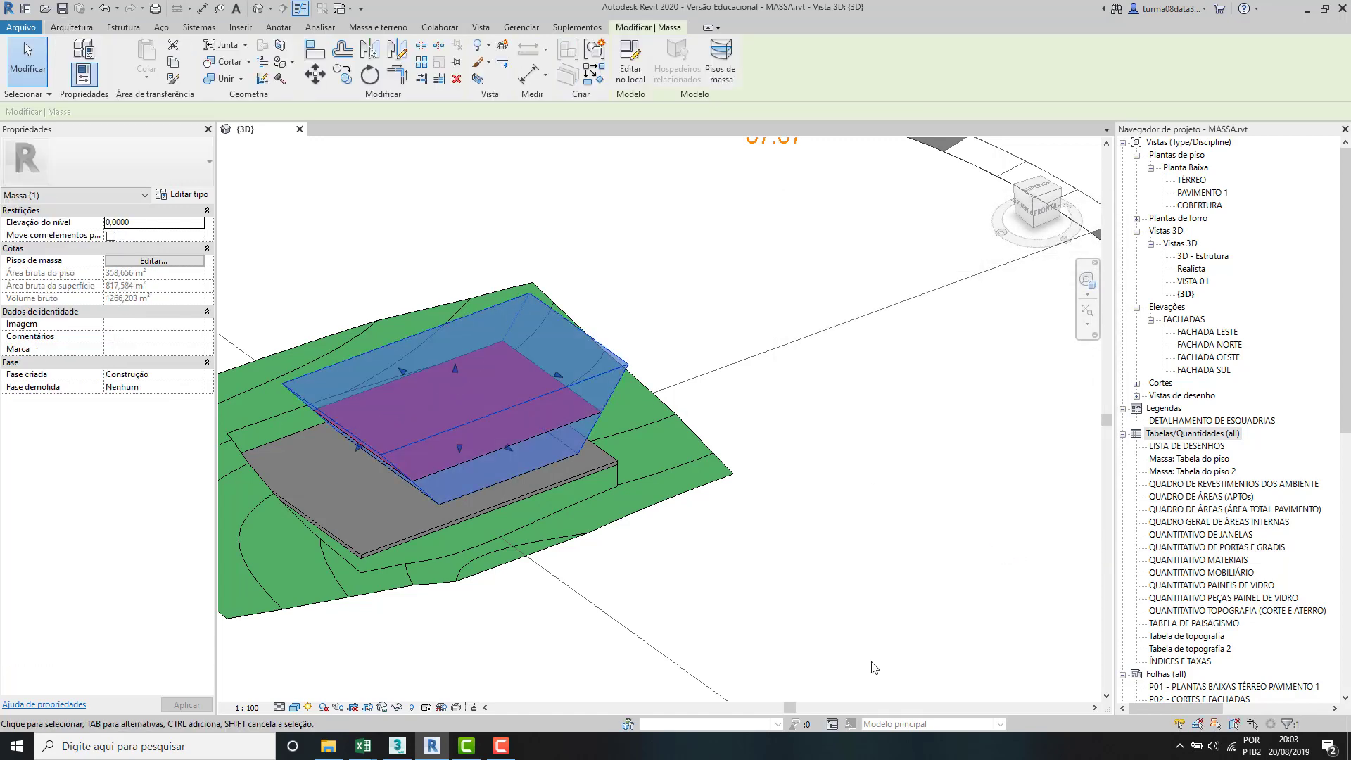